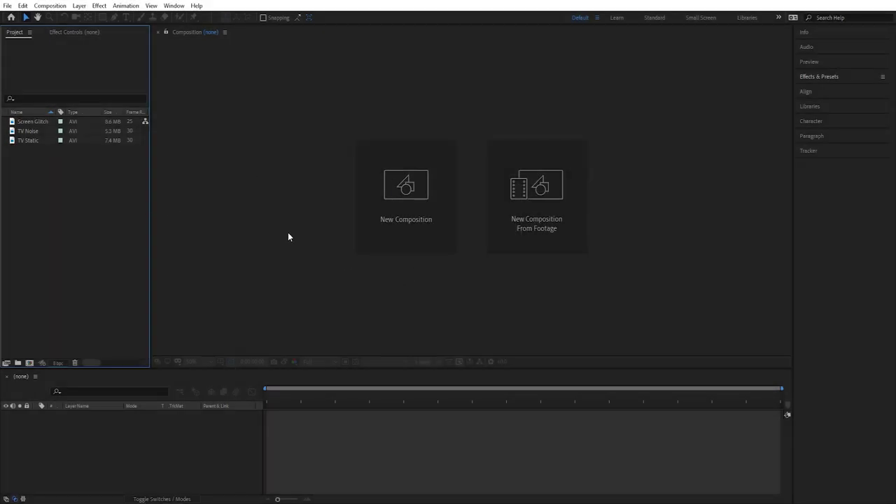
# Step: Create a new 1920 x 1080 composition named Main at 30 fps with a 15-second duration
pyautogui.click(416, 217)
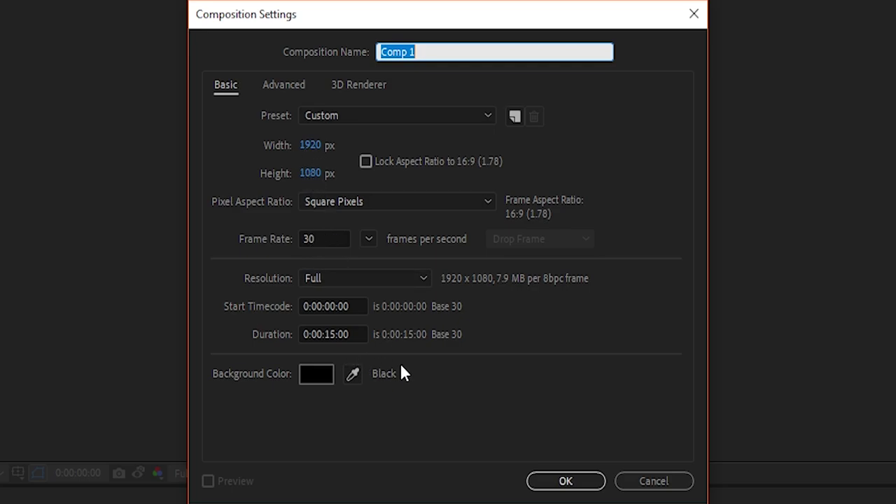
pyautogui.write('Main')
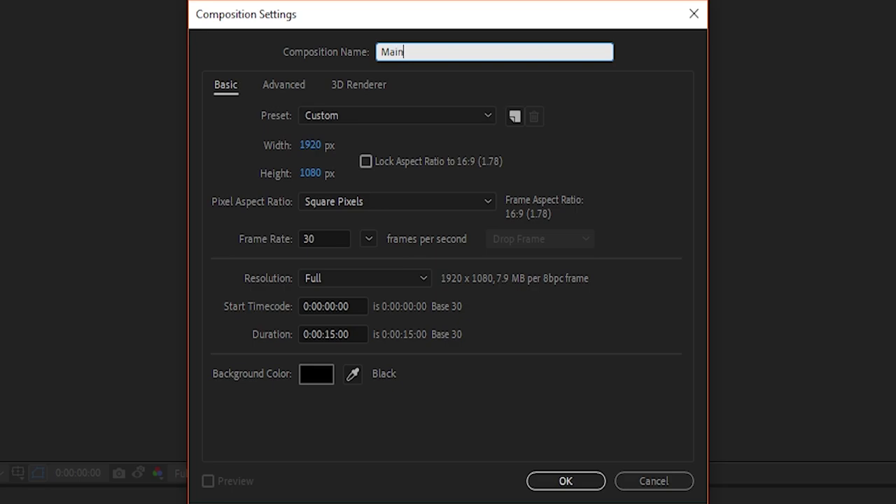
pyautogui.press('Return')
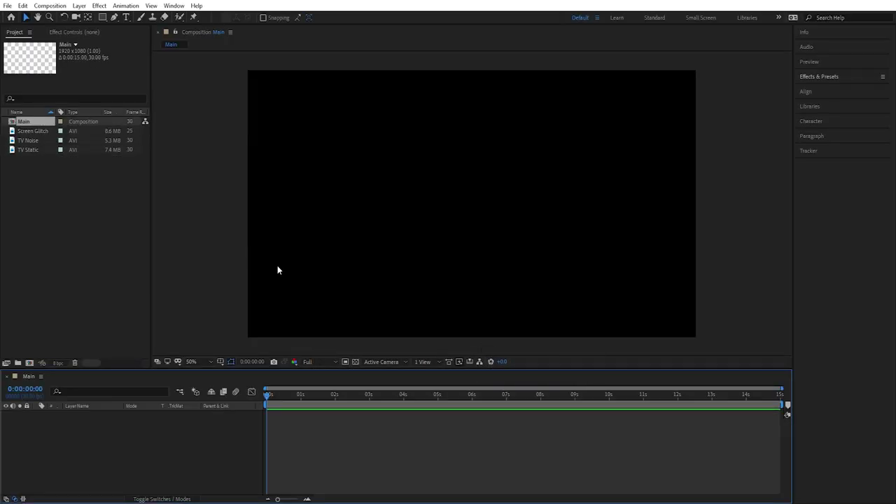
# Step: Add a text layer to the Main composition reading "4MFLABLG0DKGJALGMAN439GKSLV"
pyautogui.rightClick(124, 432)
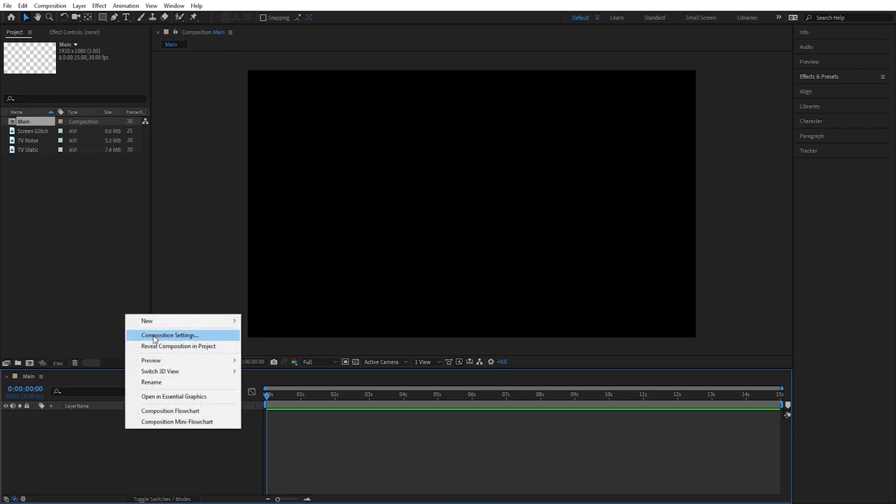
pyautogui.moveTo(165, 322)
pyautogui.click(266, 335)
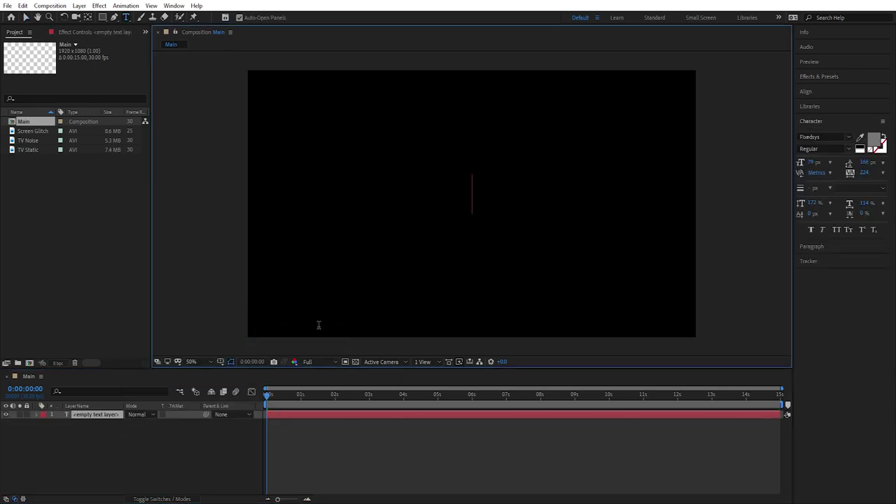
pyautogui.write('4MFL')
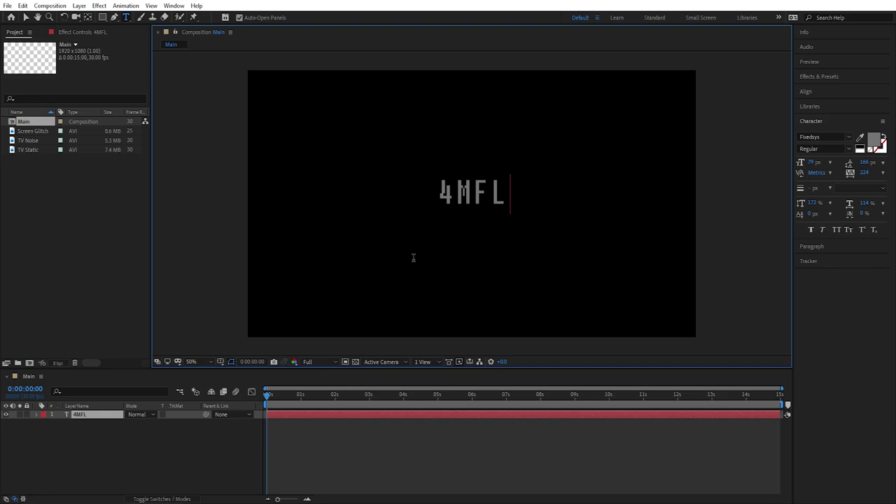
pyautogui.write('ABLG0')
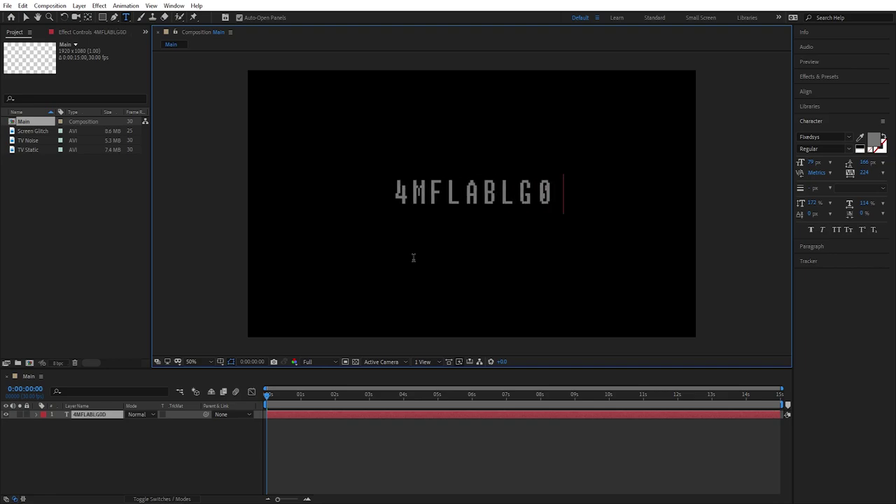
pyautogui.write('DKGJALGMAN439GKSLV')
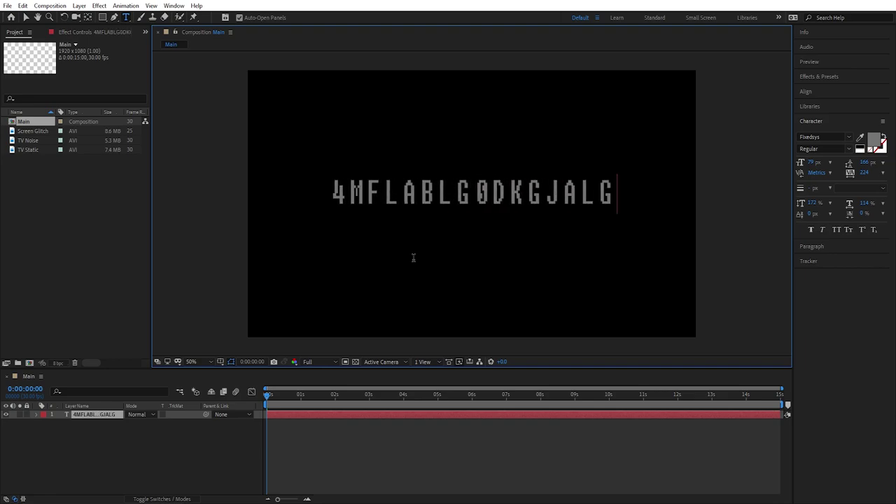
pyautogui.press('KP_Enter')
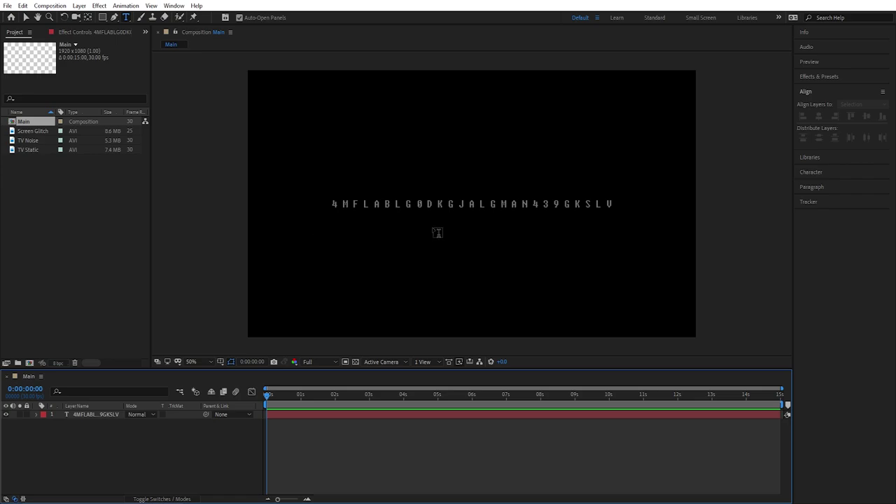
# Step: Check the text layer's character settings and align the layer to the vertical centre of the composition
pyautogui.click(96, 415)
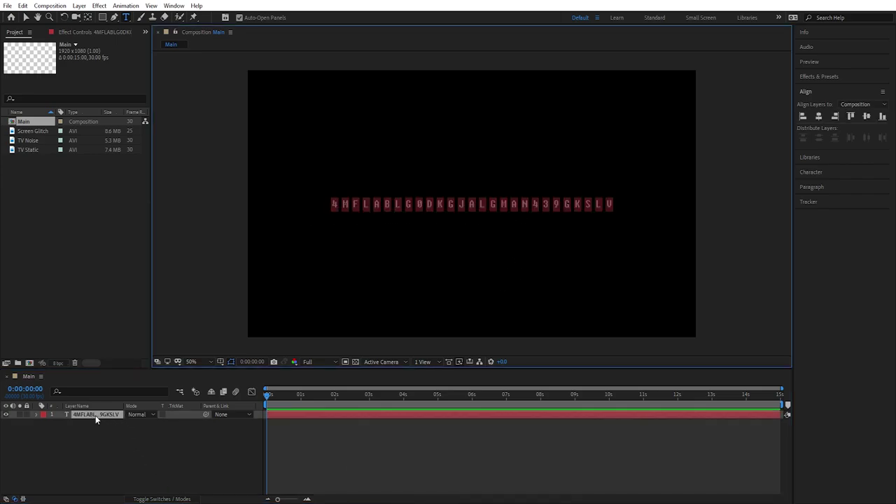
pyautogui.click(811, 173)
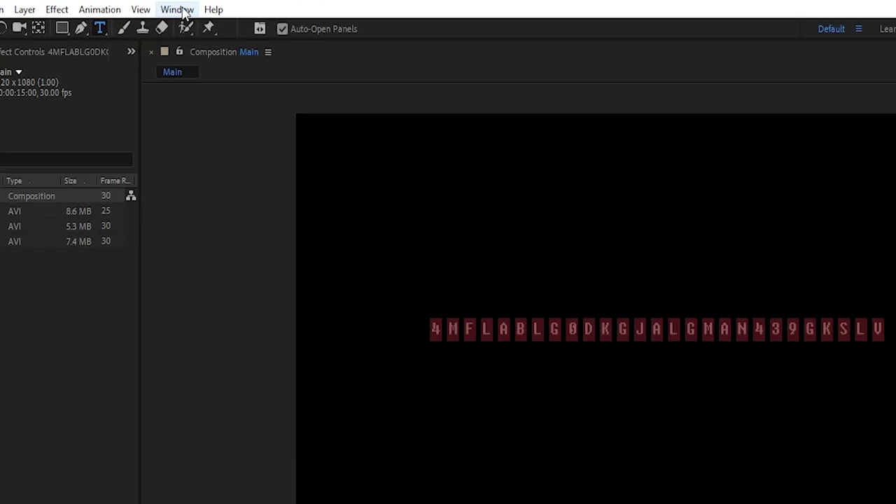
pyautogui.click(174, 5)
pyautogui.click(214, 9)
pyautogui.click(177, 9)
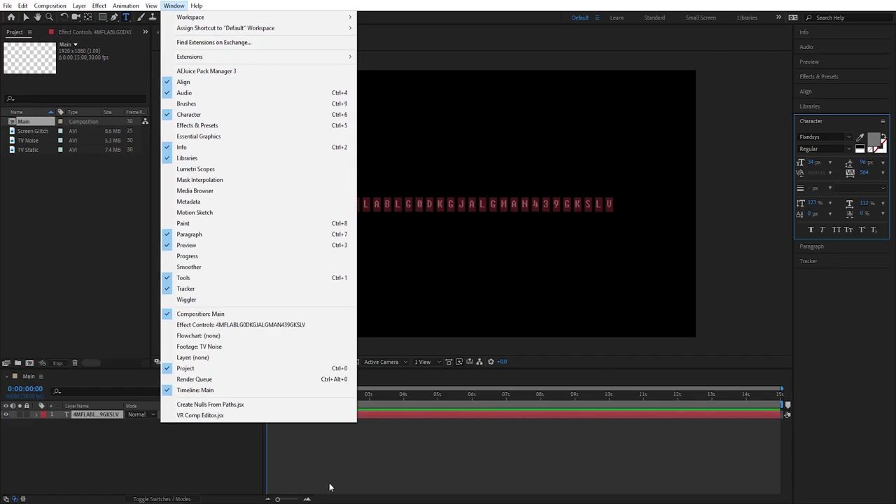
pyautogui.click(816, 174)
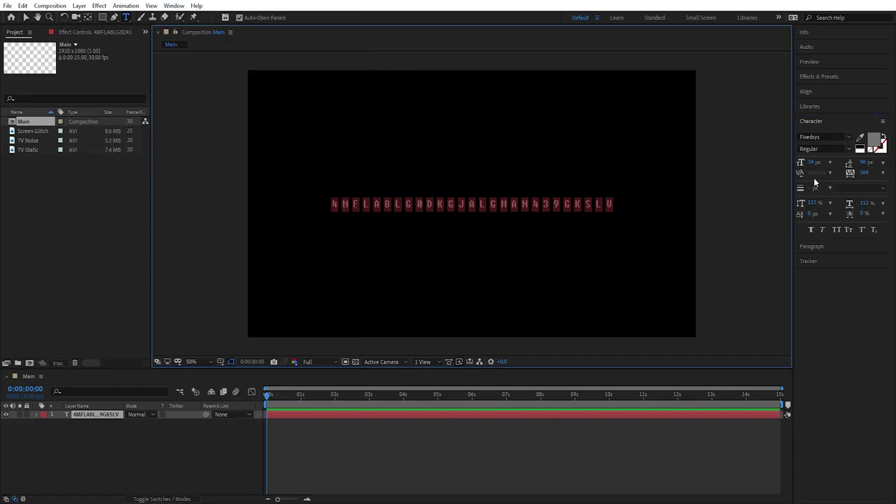
pyautogui.click(806, 92)
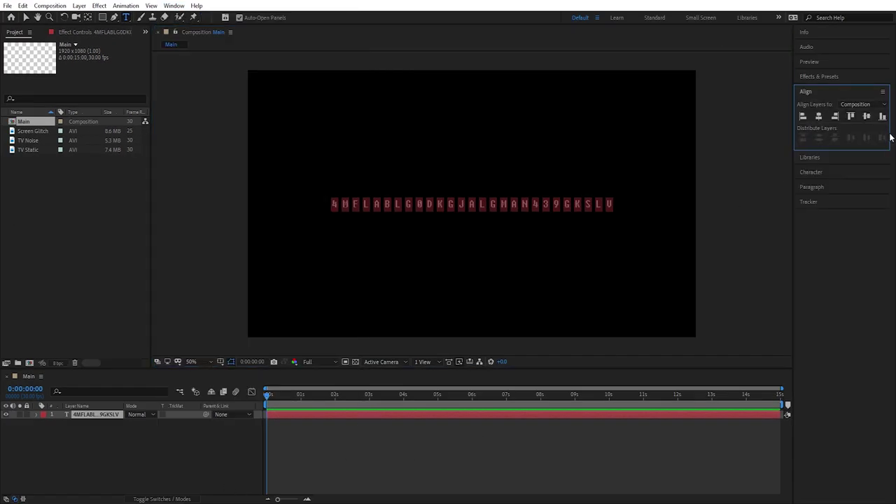
pyautogui.click(867, 116)
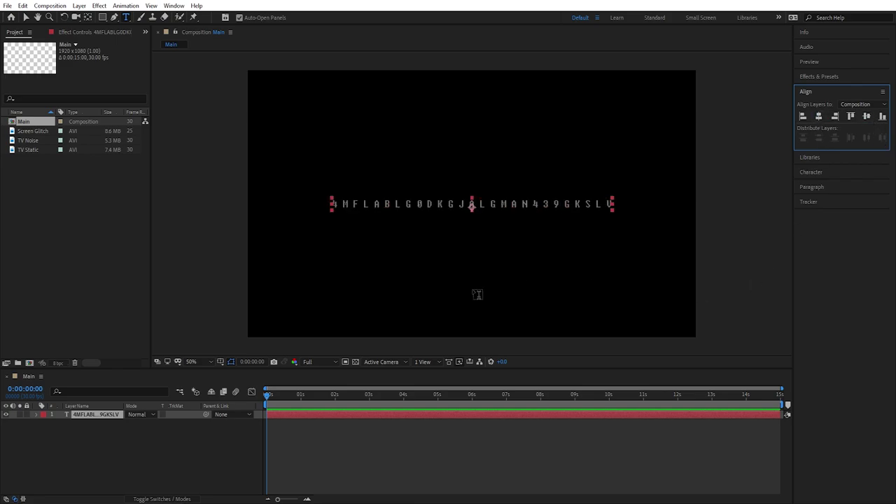
# Step: Extend the text to ten rows of random characters, starting the second row with "J4LMBASGKVMZXLVBJF49MBSLKJG"
pyautogui.click(452, 236)
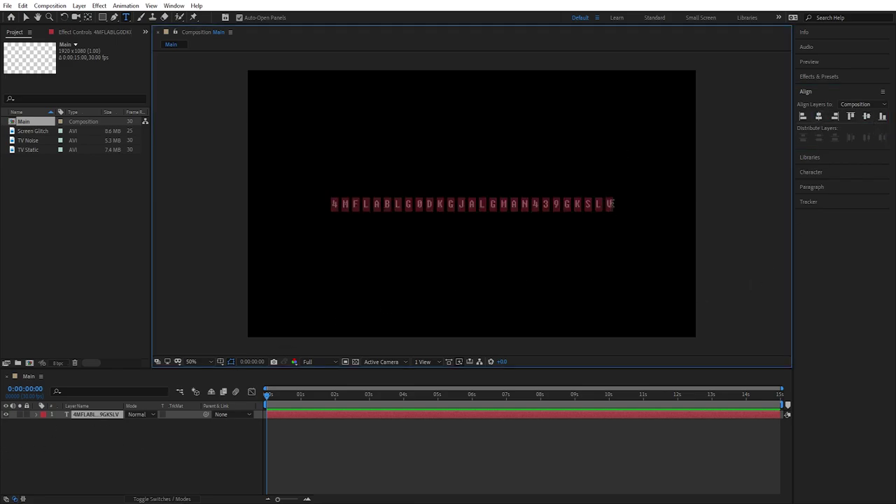
pyautogui.click(611, 204)
pyautogui.press('Return')
pyautogui.write('f')
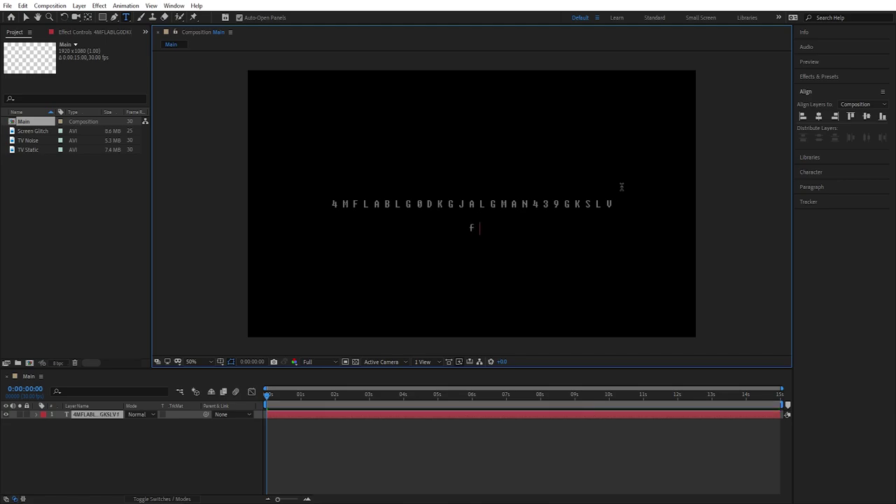
pyautogui.write('J4LMBASGKVMZXLVBJF49MBSLKJG')
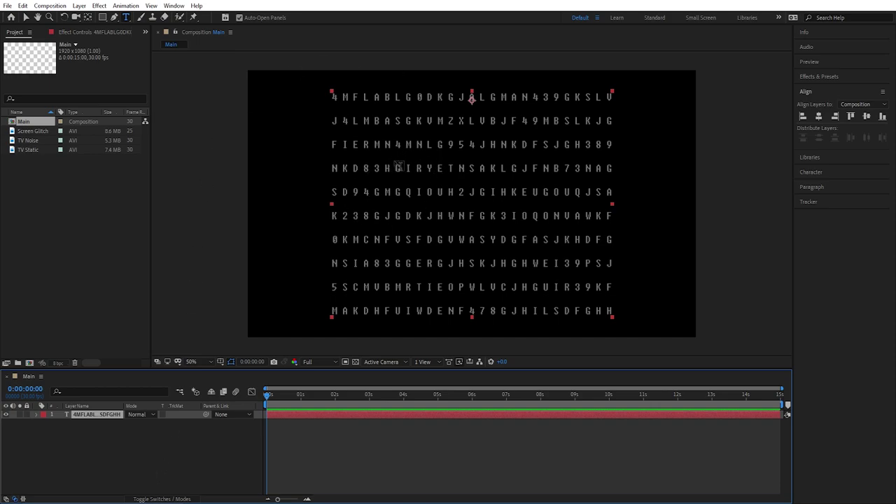
# Step: Hide the first text layer and create a second ten-row block of random characters beginning with "GSFG265AFLM4KSF9NKJHKAJHGNA"
pyautogui.click(6, 415)
pyautogui.click(395, 105)
pyautogui.write('G')
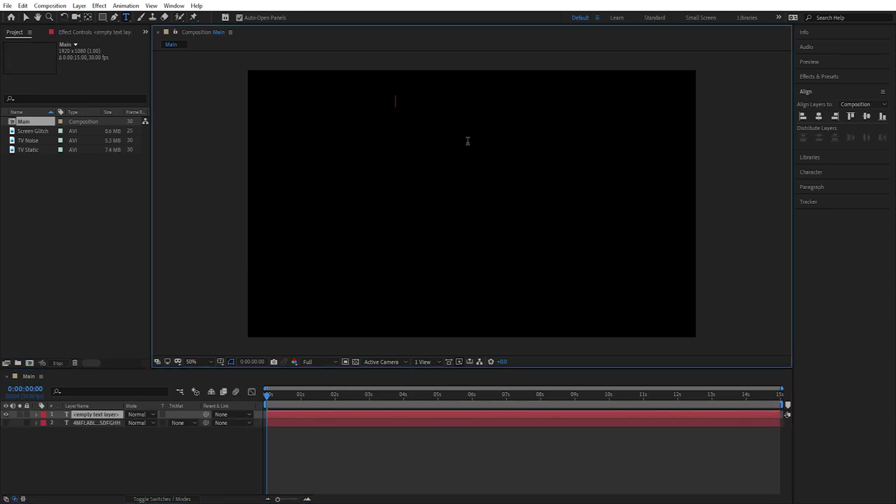
pyautogui.write('SFG265AFLM4KSF9NKJHKAJHGNA')
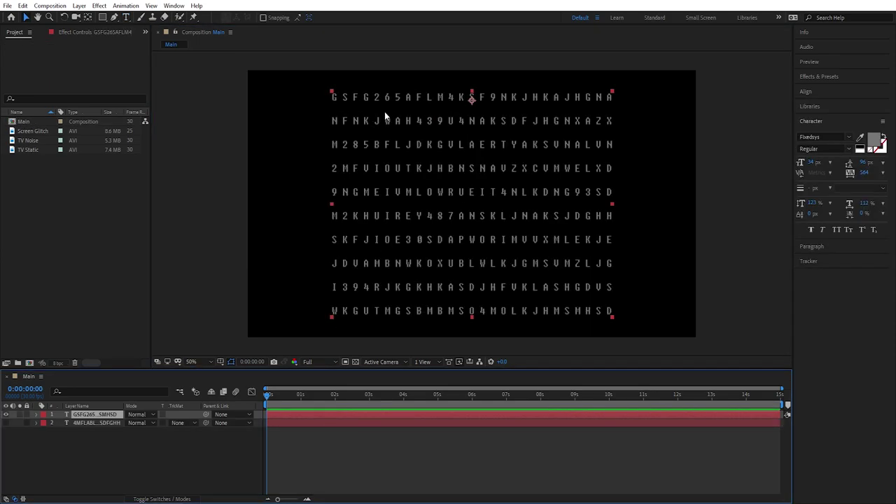
# Step: Duplicate both random-character text layers
pyautogui.keyDown('shift'); pyautogui.click(91, 423); pyautogui.keyUp('shift')
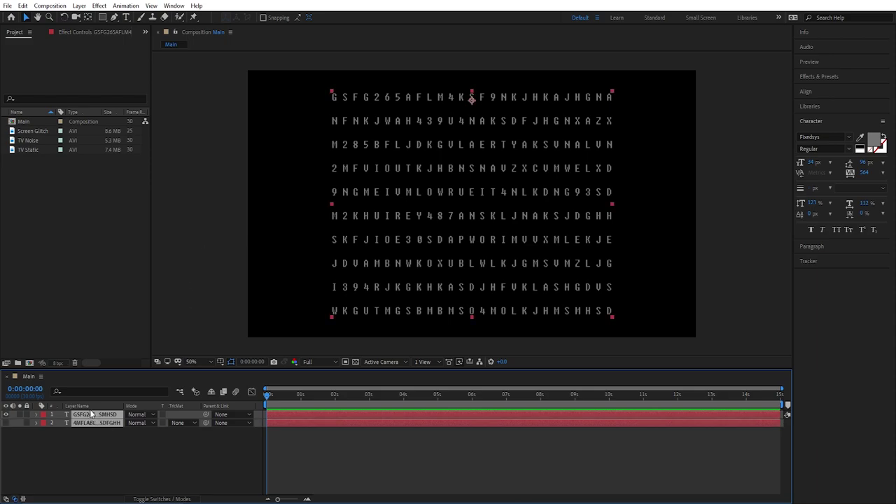
pyautogui.hotkey('ctrl', 'd')
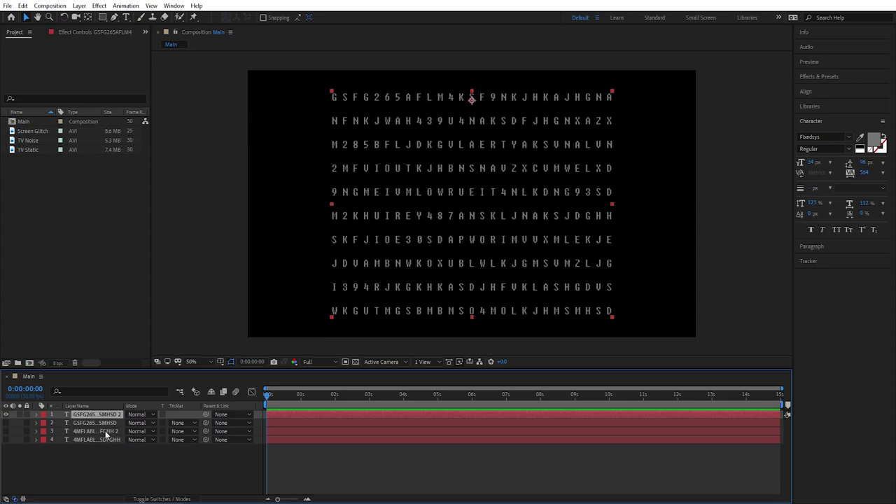
# Step: Copy the upper five rows of the duplicated GSFG265 layer and paste them over the lower five rows of its original
pyautogui.click(127, 17)
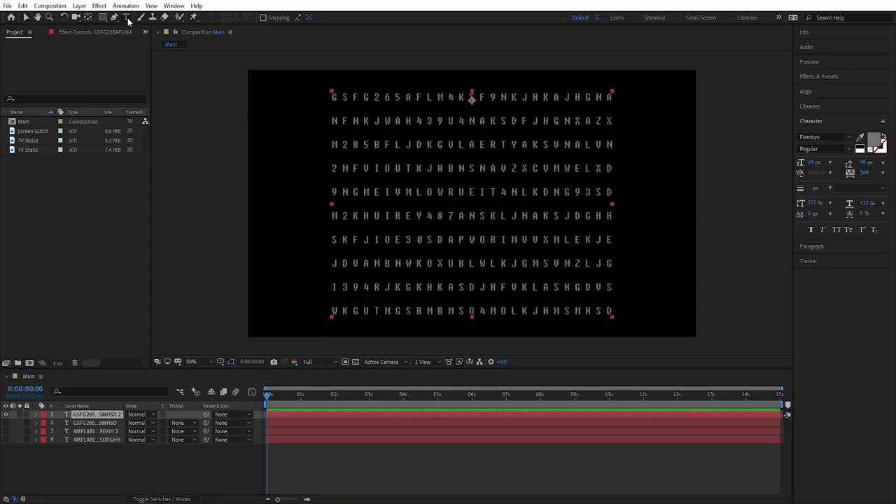
pyautogui.doubleClick(96, 416)
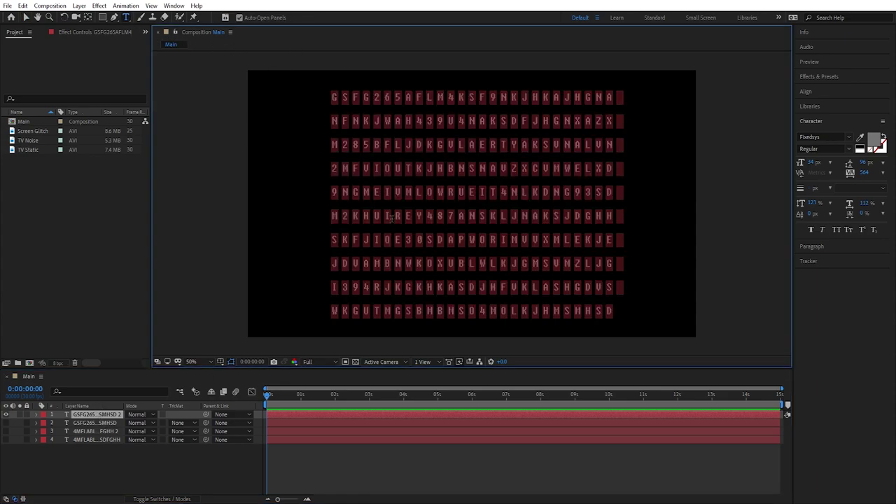
pyautogui.click(345, 98)
pyautogui.moveTo(332, 98); pyautogui.dragTo(615, 192)
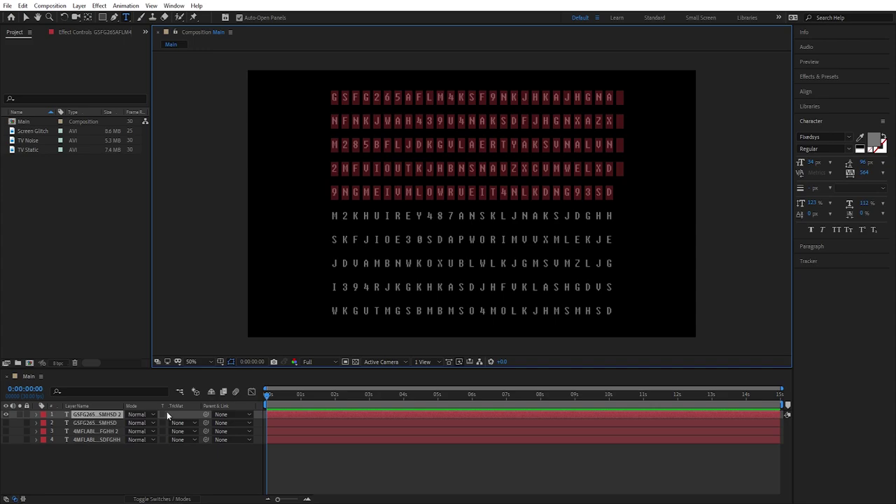
pyautogui.click(87, 423)
pyautogui.click(6, 423)
pyautogui.click(5, 415)
pyautogui.moveTo(332, 218); pyautogui.dragTo(624, 318)
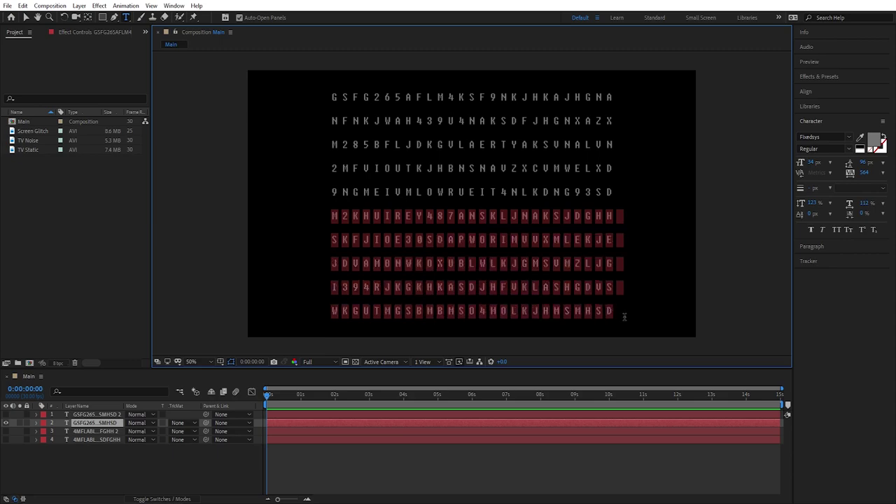
pyautogui.write('GSFG265AFLM4KSF9NKJHKAJHGNA NFNKJWAH439U4NAKSDFJHGNXAZX M285BFLJDKGVLAERTYAKSVNALVN 2MFVIOUTKJHBNSNAVZXCVMWELXD 9NGMEIVMLOWRUEIT4NLKDNG93SD')
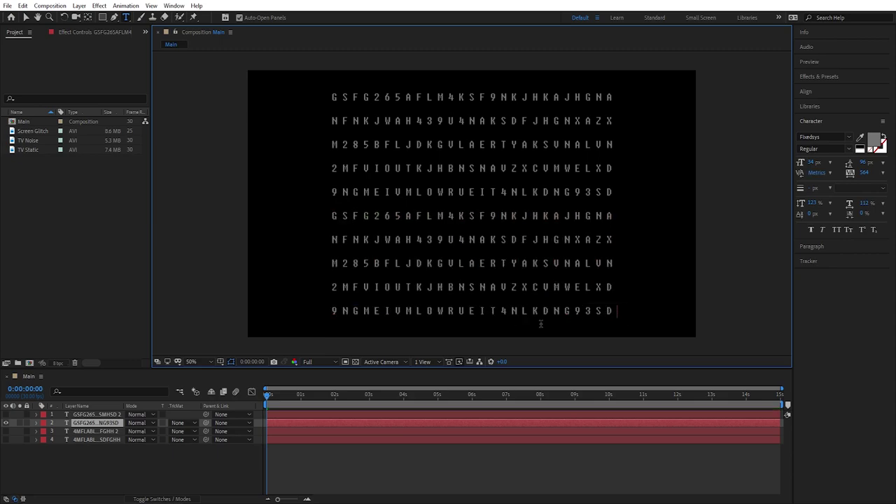
# Step: Replace the upper five rows of the original GSFG265 layer with the lower five rows copied from its duplicate
pyautogui.click(92, 415)
pyautogui.click(6, 423)
pyautogui.click(6, 415)
pyautogui.moveTo(332, 219); pyautogui.dragTo(616, 311)
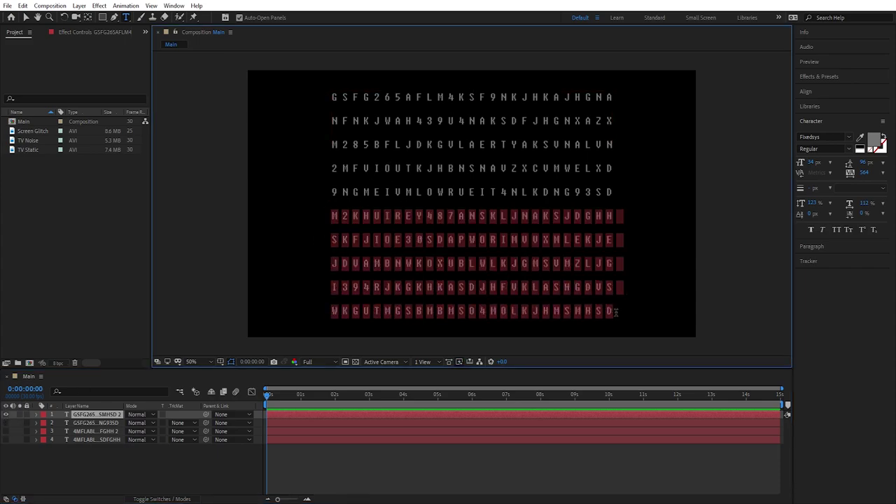
pyautogui.click(95, 423)
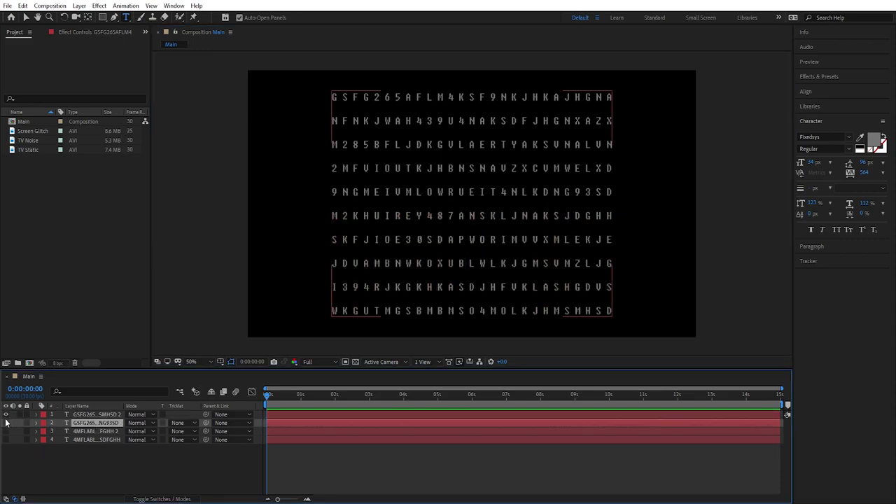
pyautogui.click(5, 423)
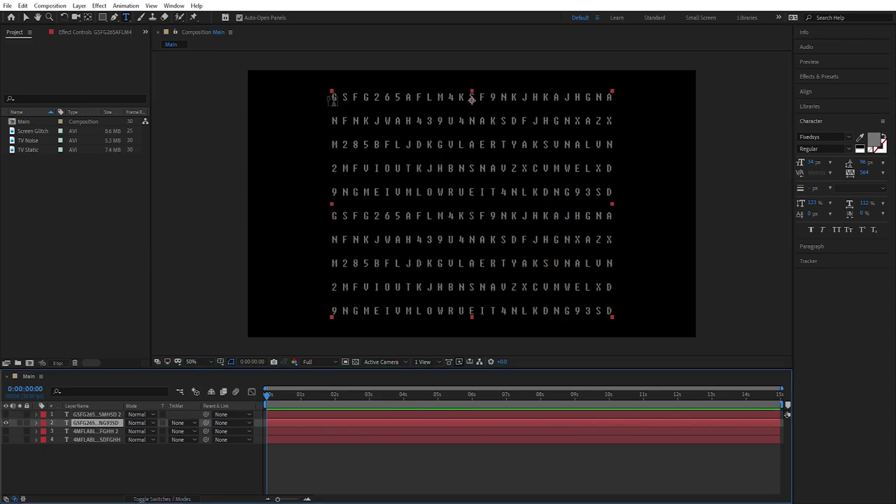
pyautogui.moveTo(333, 97); pyautogui.dragTo(614, 196)
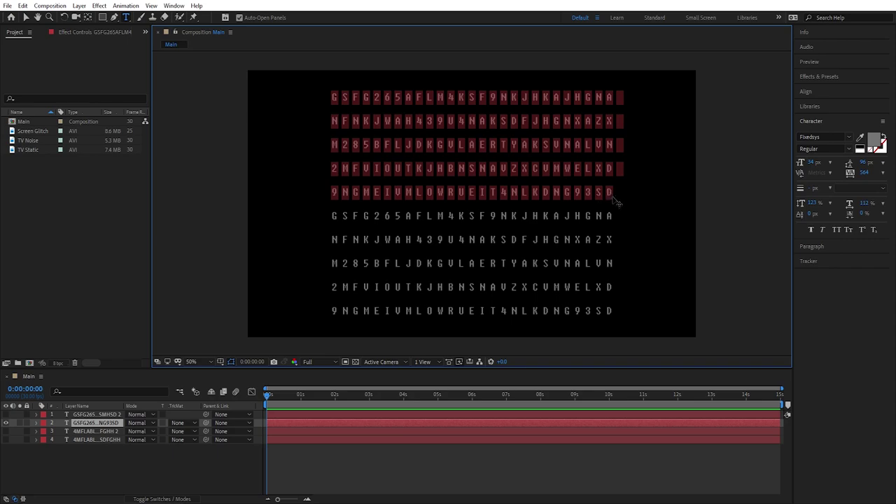
pyautogui.write('M2KHUIREY487ANSKLJNAKSJDGHH SKFJIOE30SDAPWORINVVXMLEKJE JDVAMBNWKOXUBLWLKJGMSVMZLJG I394RJKGKHKASDJHFVKLASHGDVS WKGUTMGSBMBMS04MOLKJHMSMHSD')
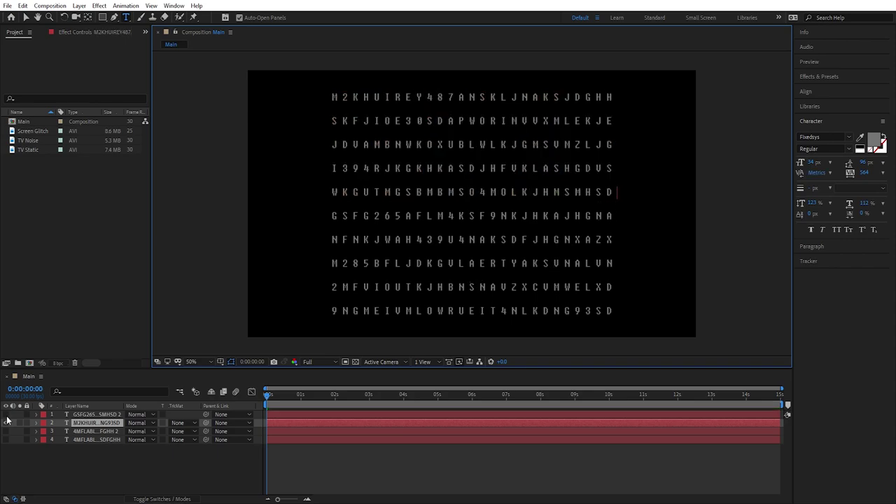
# Step: Compare the two GSFG265 text layers, hide both and show the duplicated 4MFLABL layer
pyautogui.click(7, 420)
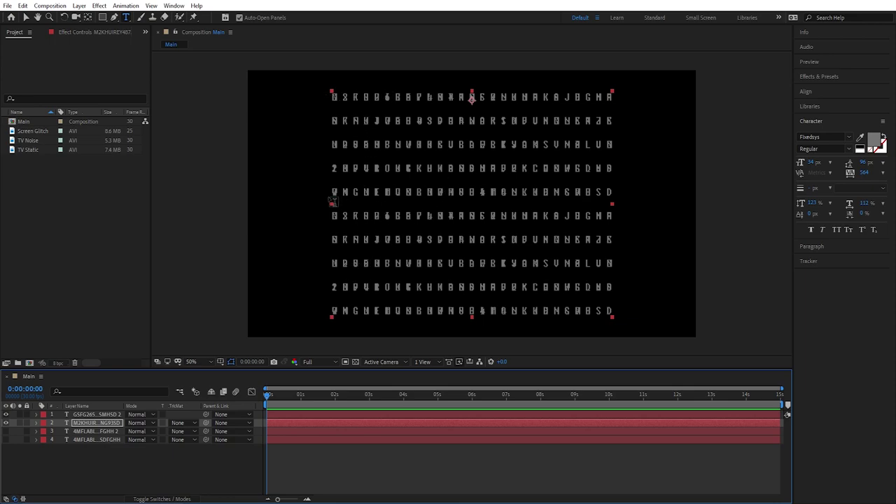
pyautogui.click(6, 423)
pyautogui.click(6, 414)
pyautogui.click(6, 431)
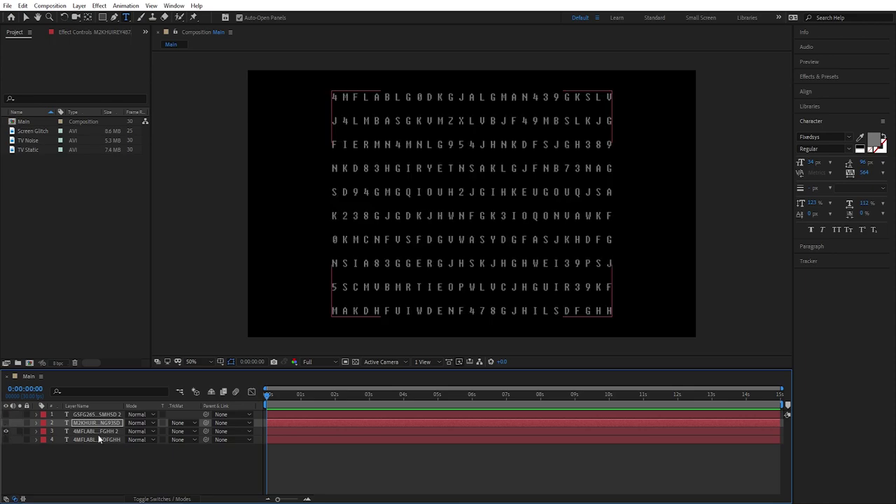
# Step: Copy the upper five rows of the duplicated 4MFLABL layer and paste them over the lower five rows of its original
pyautogui.moveTo(334, 97); pyautogui.dragTo(622, 194)
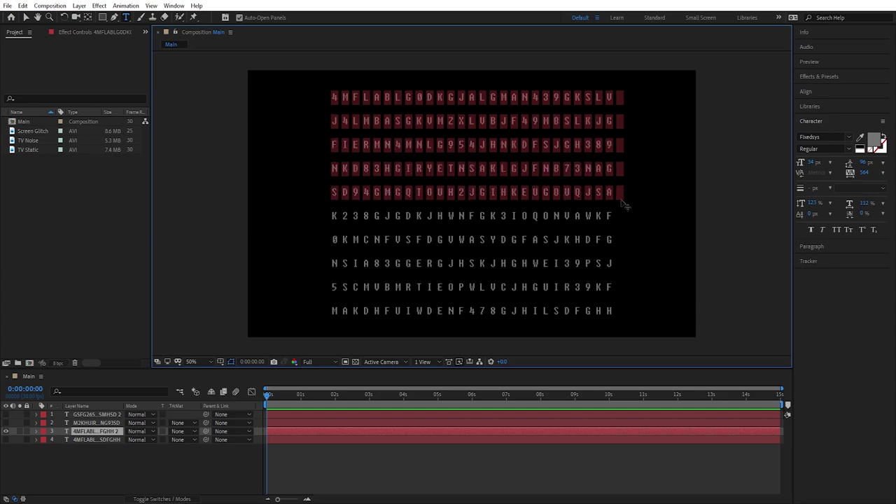
pyautogui.click(103, 437)
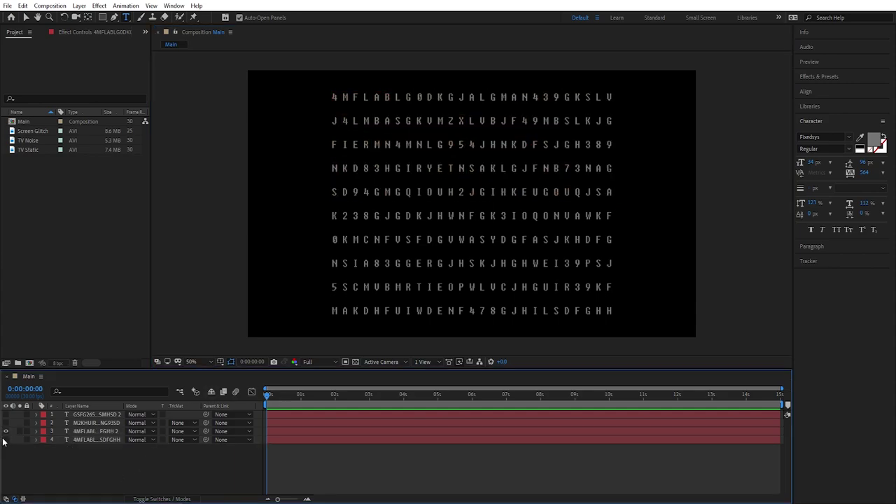
pyautogui.moveTo(332, 216); pyautogui.dragTo(616, 312)
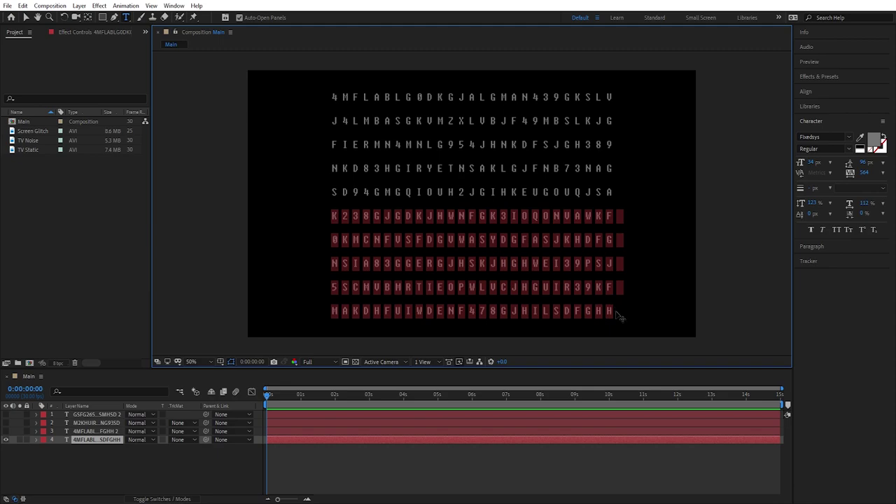
pyautogui.write('4MFLABLG0DKGJALGMAN439GKSLV J4LMBASGKVMZXLVBJF49MBSLKJG FIERMN4MNLG954JHNKDFSJGH389 NKD83HGIRYETNSAKLGJFNB73NAG SD94GMGQIOUH2JGIHKEUGOUQJSA')
# Step: Copy the lower five rows of the duplicated 4MFLABL layer, hide that duplicate and show the original for editing
pyautogui.click(83, 433)
pyautogui.click(5, 440)
pyautogui.click(6, 432)
pyautogui.click(334, 215)
pyautogui.moveTo(428, 226); pyautogui.dragTo(616, 311)
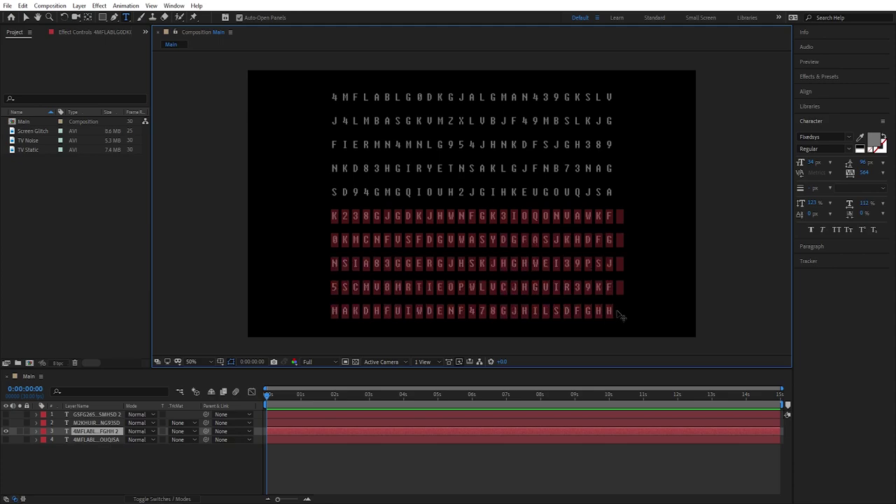
pyautogui.click(5, 440)
pyautogui.click(5, 431)
pyautogui.click(86, 439)
pyautogui.moveTo(332, 97); pyautogui.dragTo(619, 192)
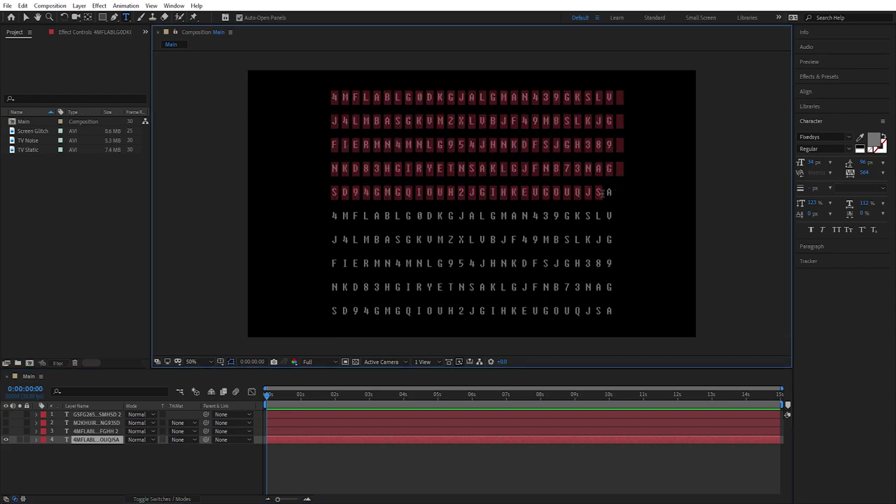
pyautogui.write('K238GJGDKJHWNFGK3IOQONVAWKF 0KMCNFVSFDGVWASYDGFASJKHDFG NSIA83GGERGJHSKJHGHWEI39PSJ 5SCMVBMRTIEOPWLVCJHGUIR39KF UIWDENF478GJHILSDFGHH')
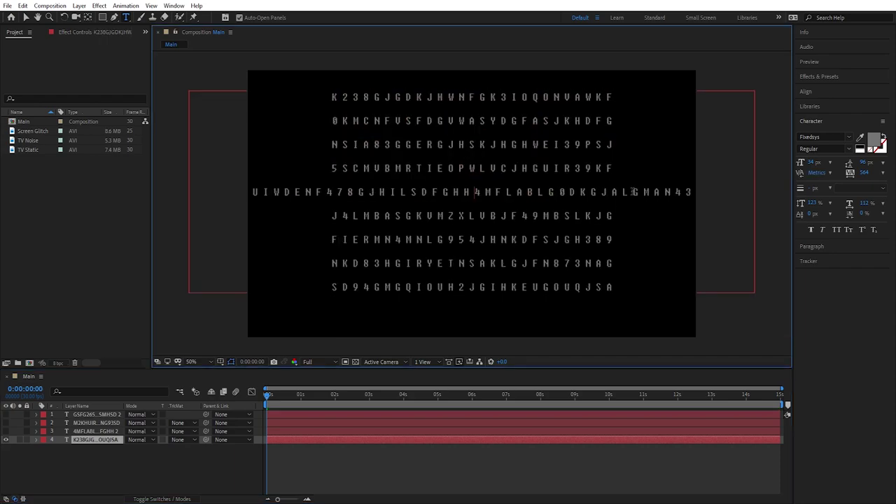
pyautogui.hotkey('ctrl', 'z')
# Step: Replace the upper five rows of the original 4MFLABL layer with the copied rows beginning with "K238GJGDKJHWNFGK3IOQONVAWKF"
pyautogui.click(615, 193)
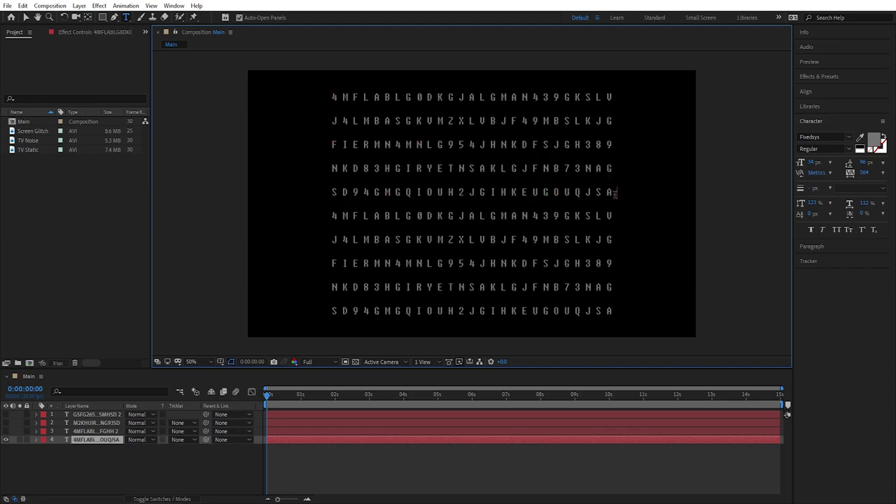
pyautogui.moveTo(616, 192); pyautogui.dragTo(334, 97)
pyautogui.hotkey('ctrl', 'v')
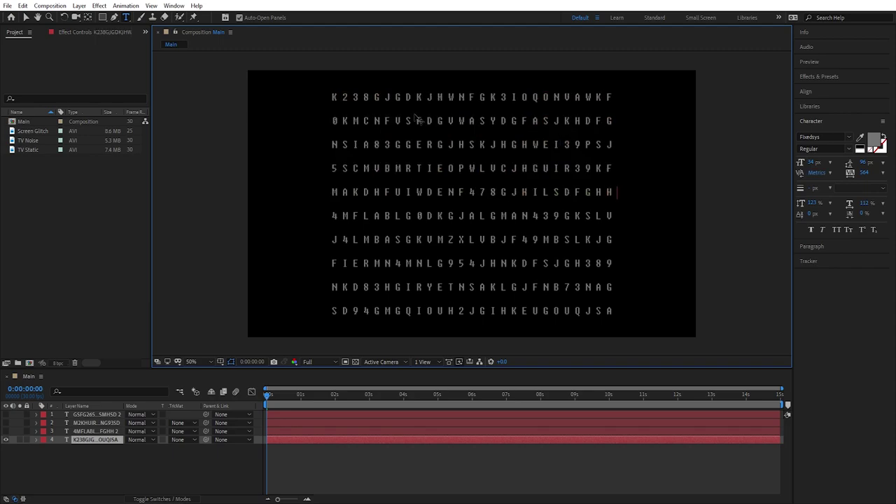
# Step: Make all four text layers visible and trim them to end at frame 2
pyautogui.click(6, 431)
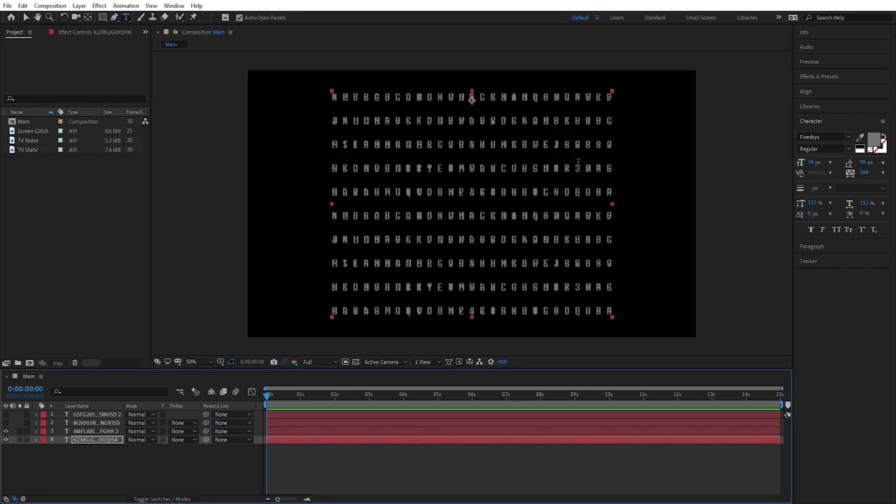
pyautogui.moveTo(6, 424); pyautogui.dragTo(6, 414)
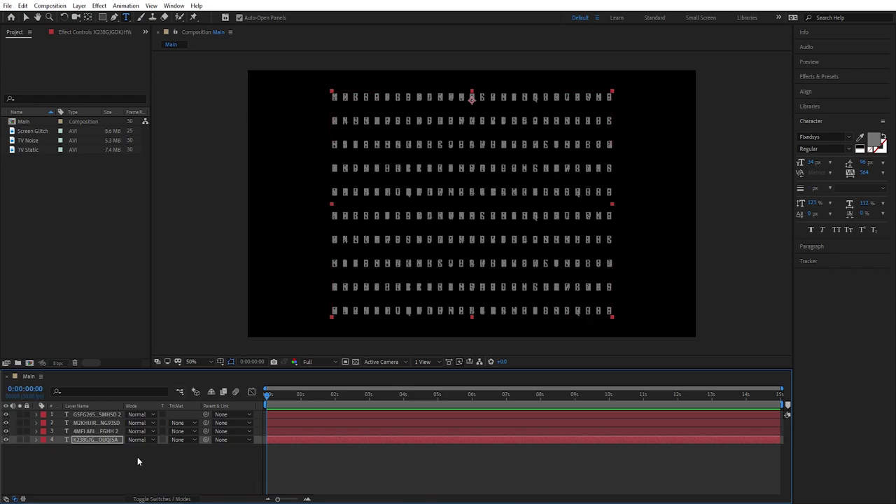
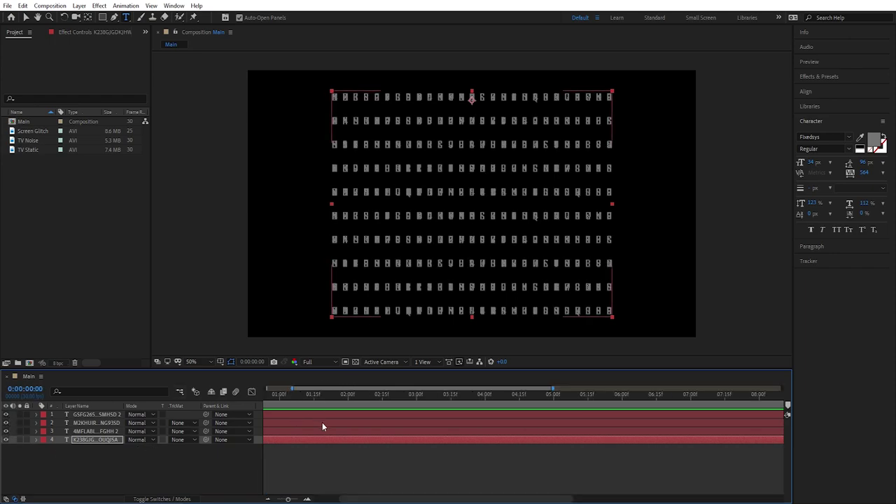
pyautogui.moveTo(373, 500); pyautogui.dragTo(280, 500)
pyautogui.click(313, 396)
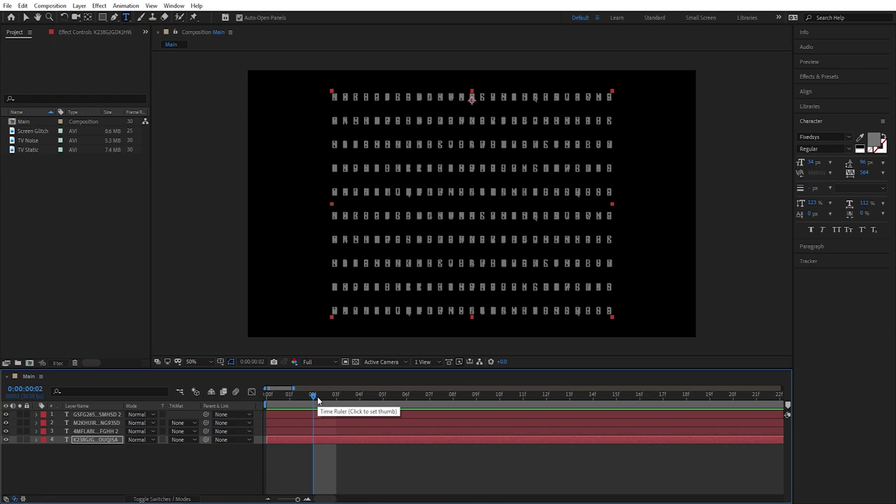
pyautogui.hotkey('ctrl', 'a')
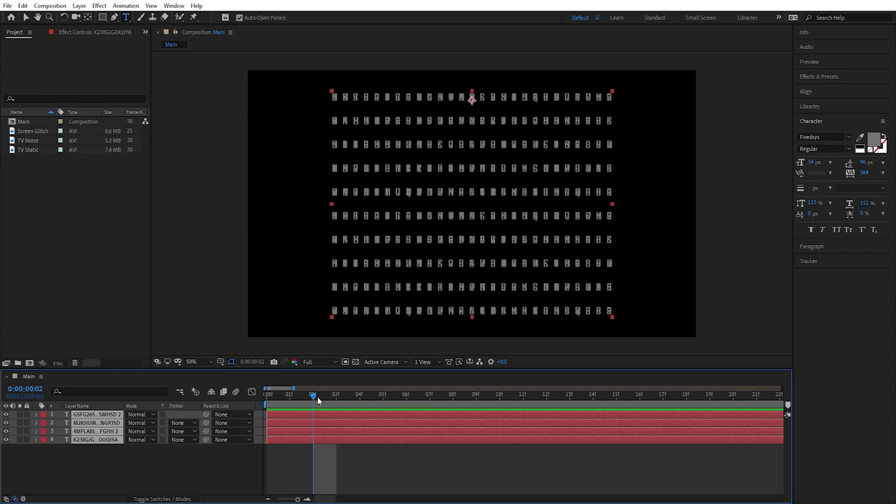
pyautogui.hotkey('ctrl', 'shift', 'd')
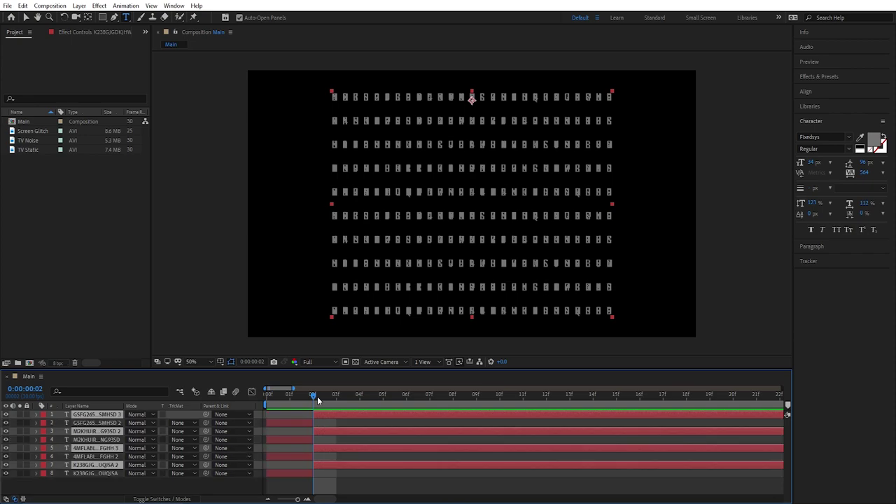
pyautogui.press('Delete')
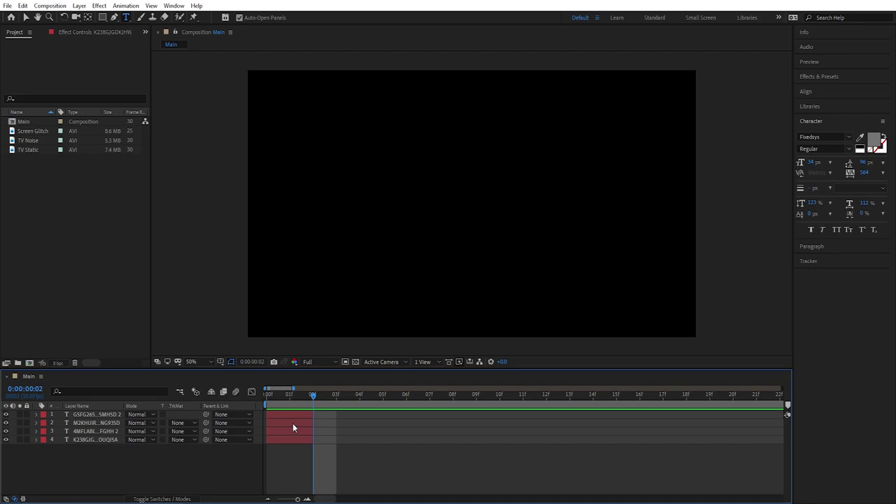
# Step: Stagger the two-frame text layers end to end so that each starts two frames after the one above it
pyautogui.moveTo(281, 423); pyautogui.dragTo(370, 434)
pyautogui.moveTo(277, 440); pyautogui.dragTo(416, 441)
pyautogui.click(279, 402)
pyautogui.moveTo(278, 400); pyautogui.dragTo(313, 393)
# Step: Duplicate the four staggered text layers and move the copies to start at frame 8
pyautogui.moveTo(100, 471); pyautogui.dragTo(113, 414)
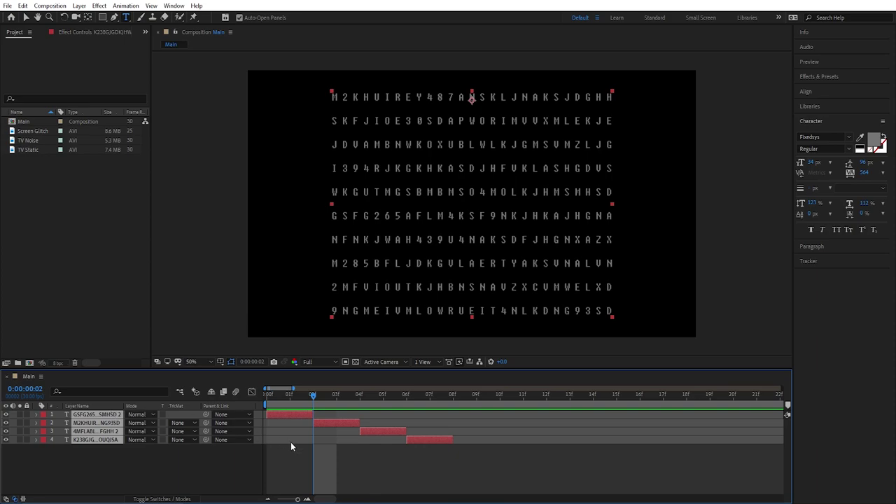
pyautogui.hotkey('ctrl', 'd')
pyautogui.press('space')
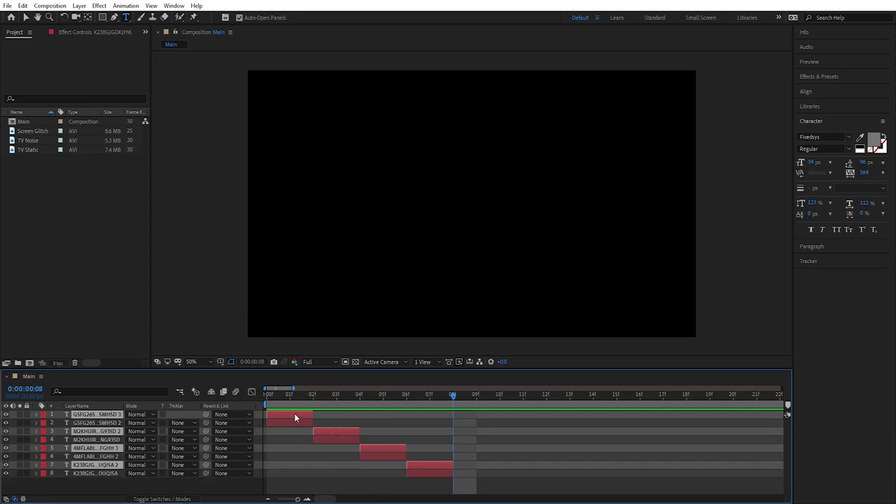
pyautogui.moveTo(294, 413); pyautogui.dragTo(472, 423)
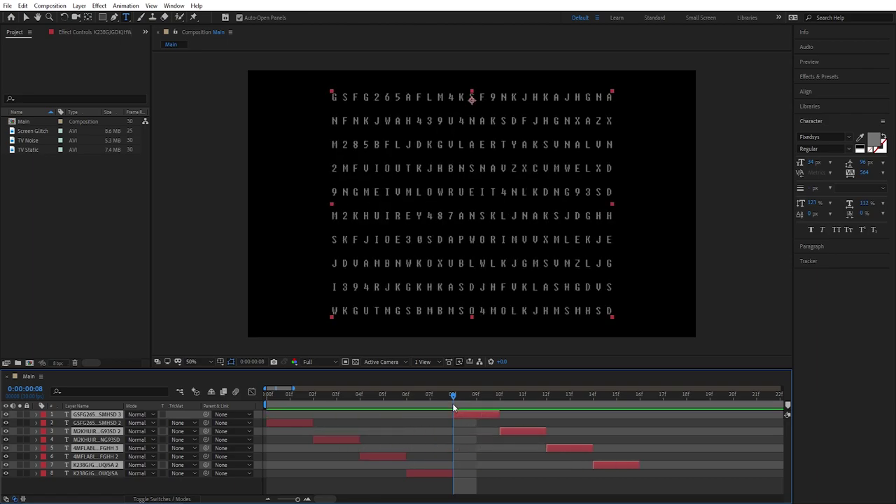
# Step: Duplicate the four-layer sequence again and move the new copies to start at frame 16
pyautogui.moveTo(453, 395); pyautogui.dragTo(638, 423)
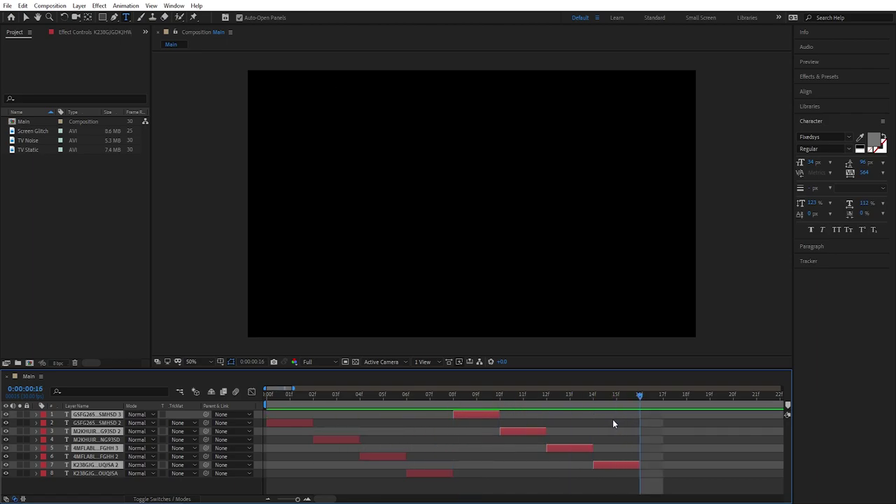
pyautogui.hotkey('ctrl', 'd')
pyautogui.moveTo(476, 415); pyautogui.dragTo(656, 420)
# Step: Keep duplicating the four-layer sequence and placing the copies end to end until they reach about 2 seconds
pyautogui.hotkey('ctrl', 'd')
pyautogui.press('-')
pyautogui.press('-')
pyautogui.press('-')
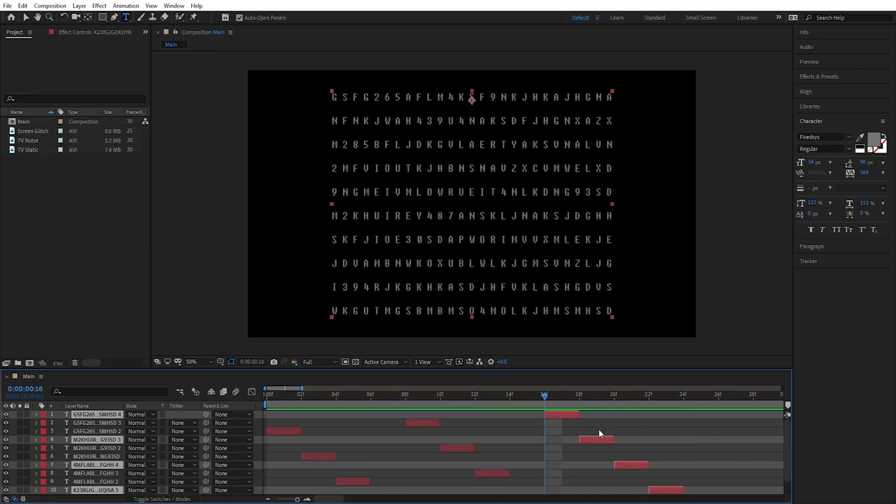
pyautogui.click(318, 394)
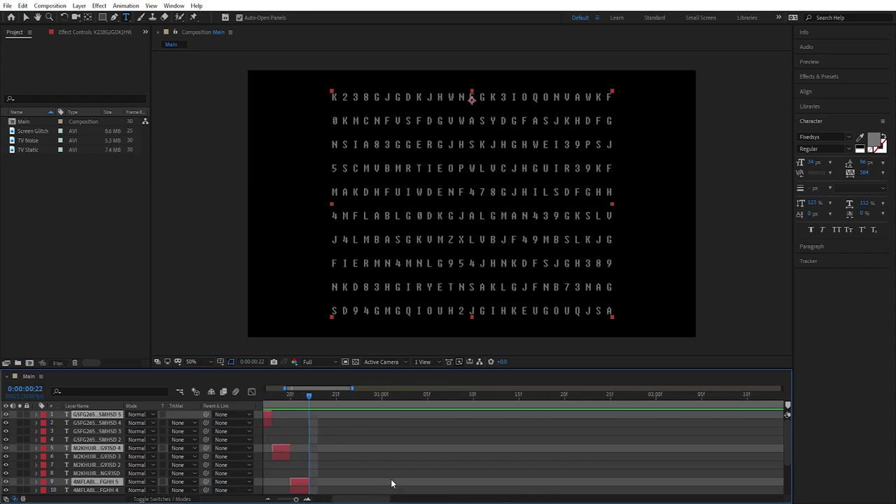
pyautogui.press('=')
pyautogui.press('=')
pyautogui.press('=')
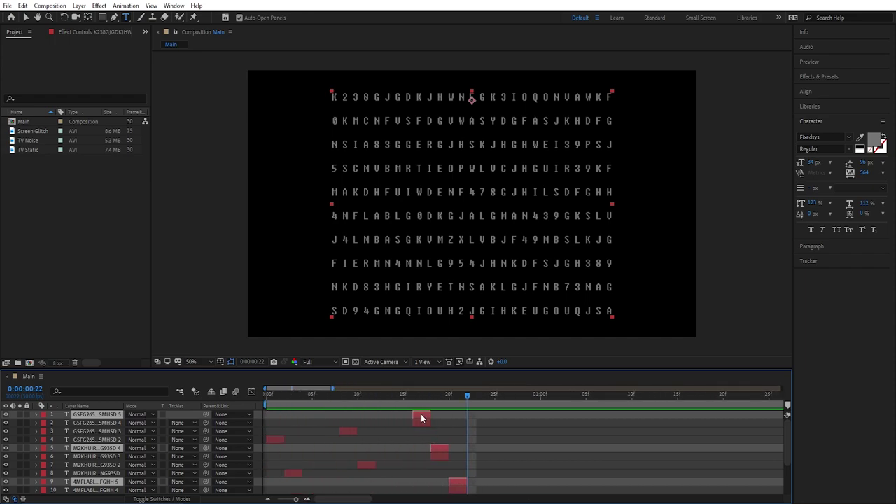
pyautogui.moveTo(425, 416); pyautogui.dragTo(545, 412)
pyautogui.press('i')
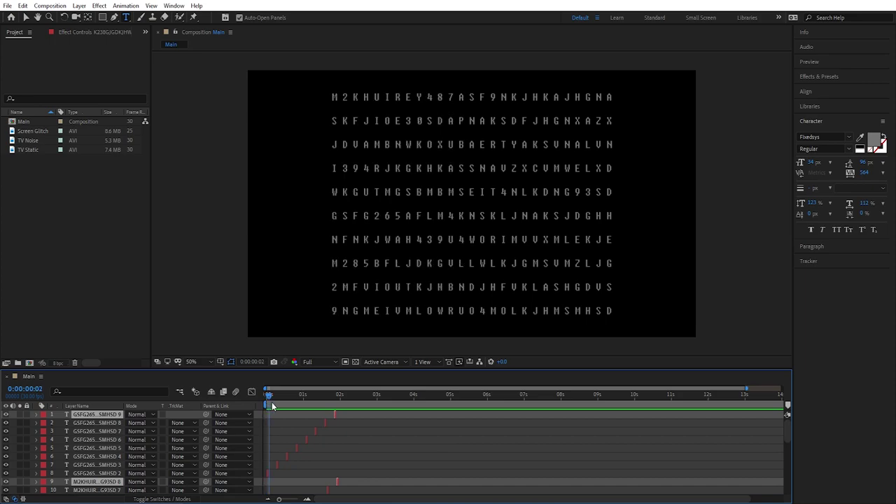
# Step: Pre-compose all the text layers into a new composition named "Text"
pyautogui.moveTo(273, 405)
pyautogui.mouseDown()
pyautogui.moveTo(335, 398)
pyautogui.moveTo(267, 401)
pyautogui.mouseUp()
pyautogui.hotkey('ctrl', 'a')
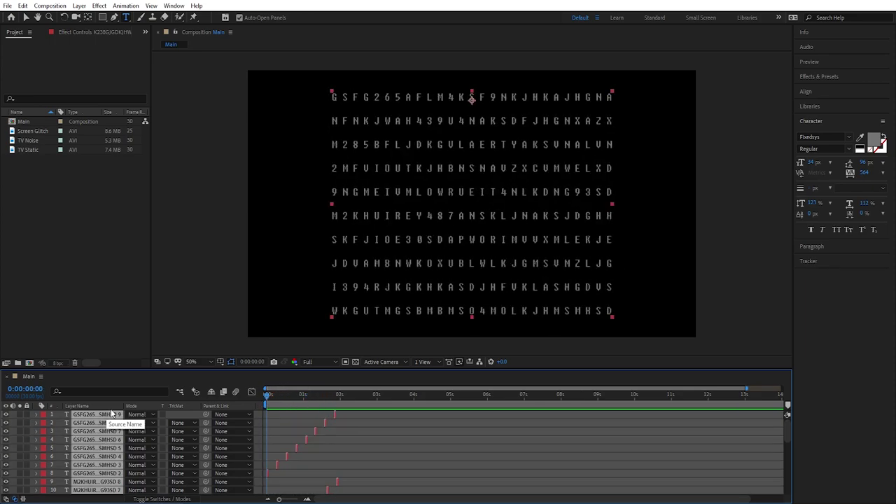
pyautogui.rightClick(116, 451)
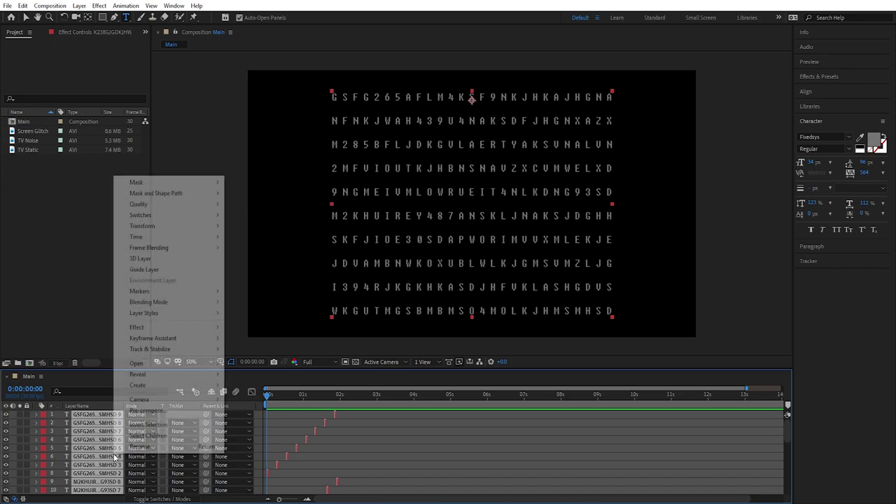
pyautogui.click(165, 411)
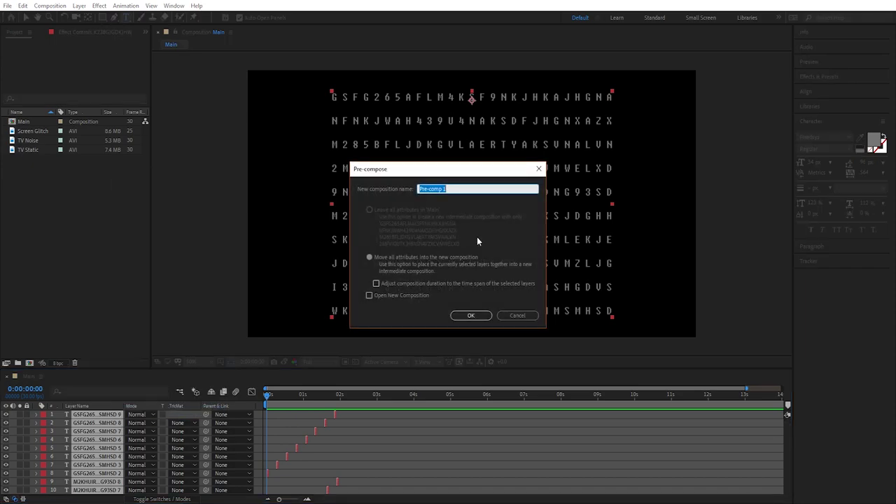
pyautogui.write('Text')
pyautogui.press('Return')
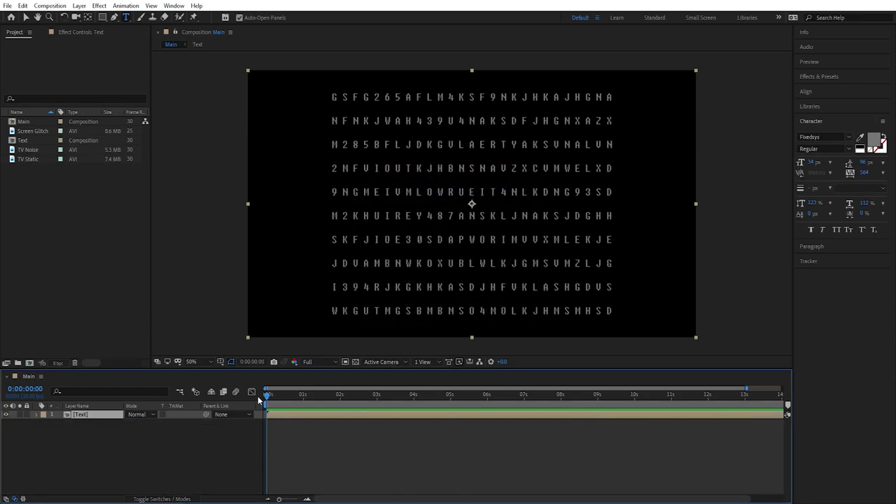
# Step: Preview the flickering characters and trim the Text layer to end at 0:00:02:03, deleting the empty remainder
pyautogui.press('space')
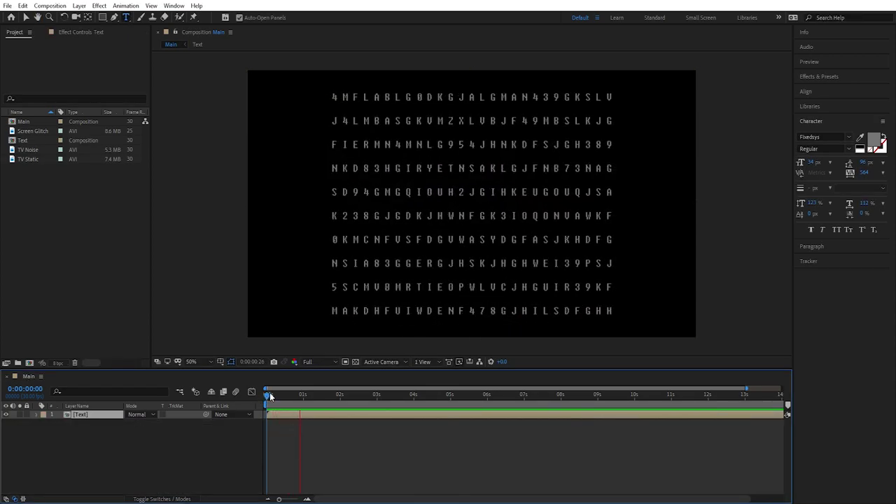
pyautogui.moveTo(289, 396); pyautogui.dragTo(341, 402)
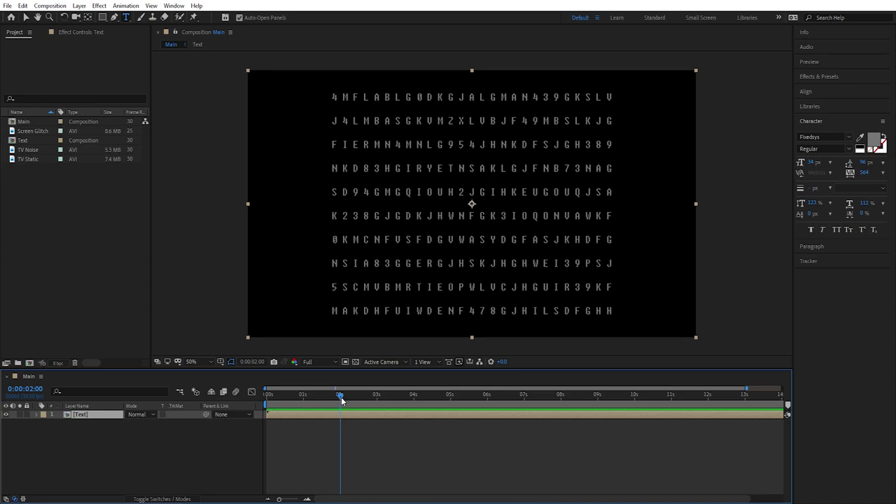
pyautogui.press('pagedown')
pyautogui.press('pagedown')
pyautogui.press('pagedown')
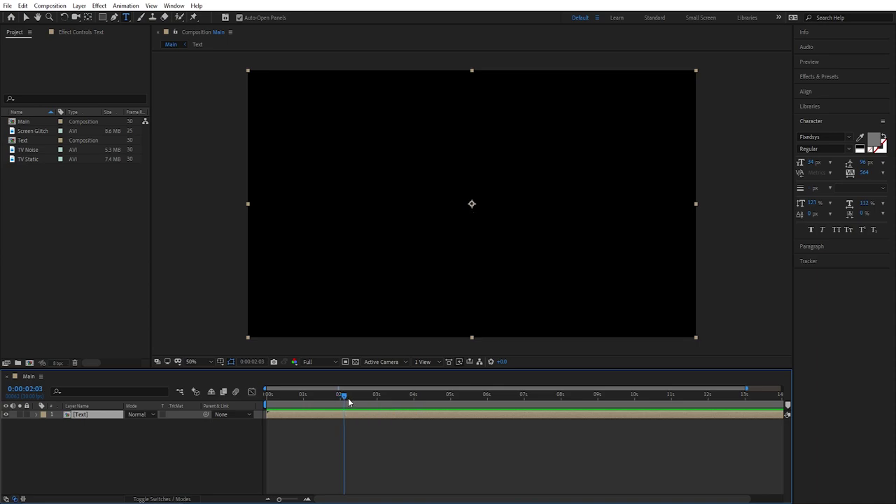
pyautogui.press('pageup')
pyautogui.press('pagedown')
pyautogui.hotkey('ctrl', 'shift', 'd')
pyautogui.press('pagedown')
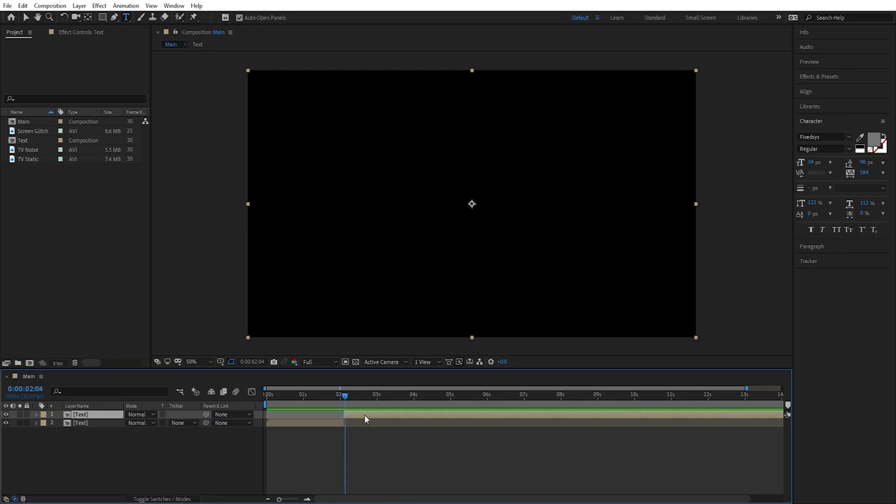
pyautogui.click(360, 415)
pyautogui.press('Delete')
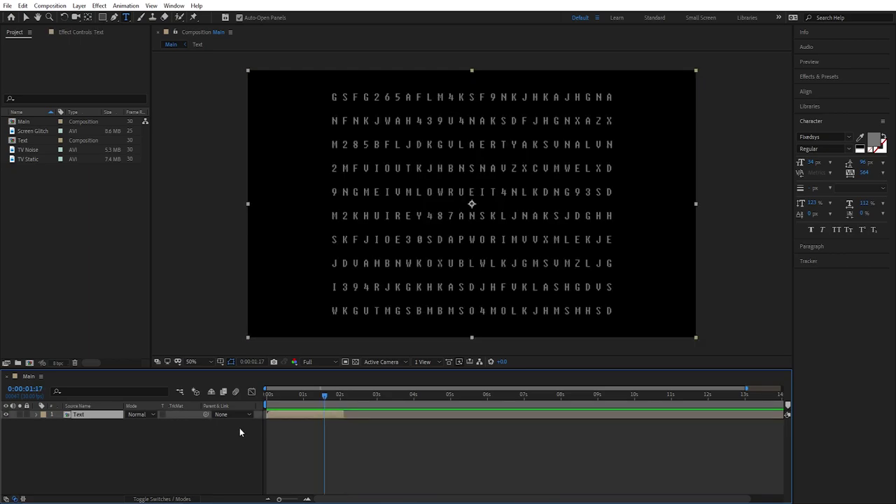
# Step: Duplicate the Text layer twice, place the copies end to end after the original, and preview the sequence
pyautogui.hotkey('ctrl', 'd')
pyautogui.hotkey('ctrl', 'd')
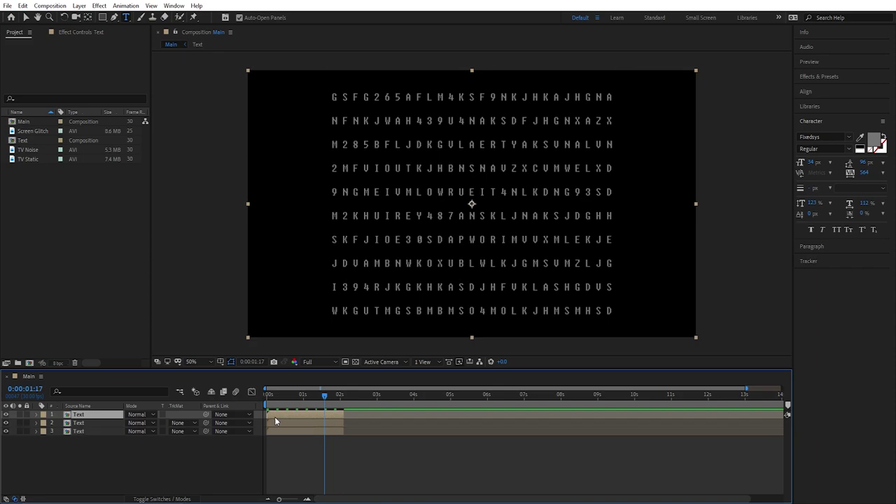
pyautogui.moveTo(275, 422); pyautogui.dragTo(470, 418)
pyautogui.click(289, 396)
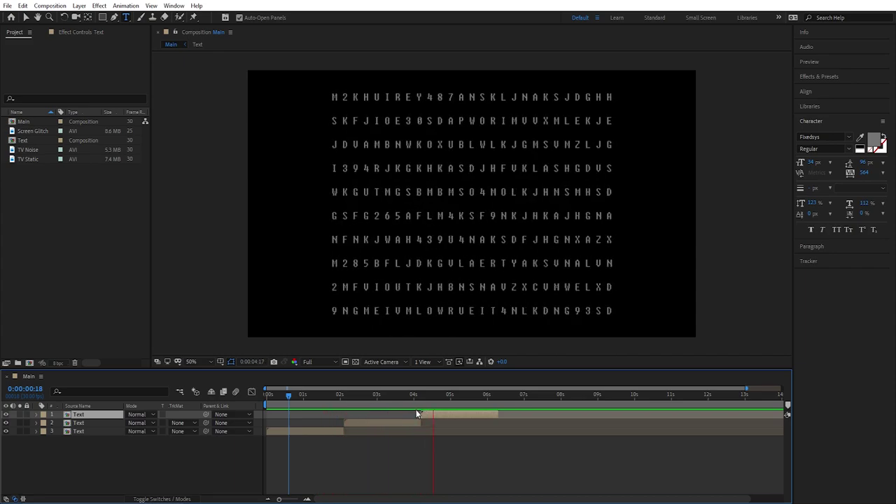
# Step: Pre-compose the three Text layers into a new composition named "Text Main"
pyautogui.hotkey('ctrl', 'a')
pyautogui.rightClick(90, 414)
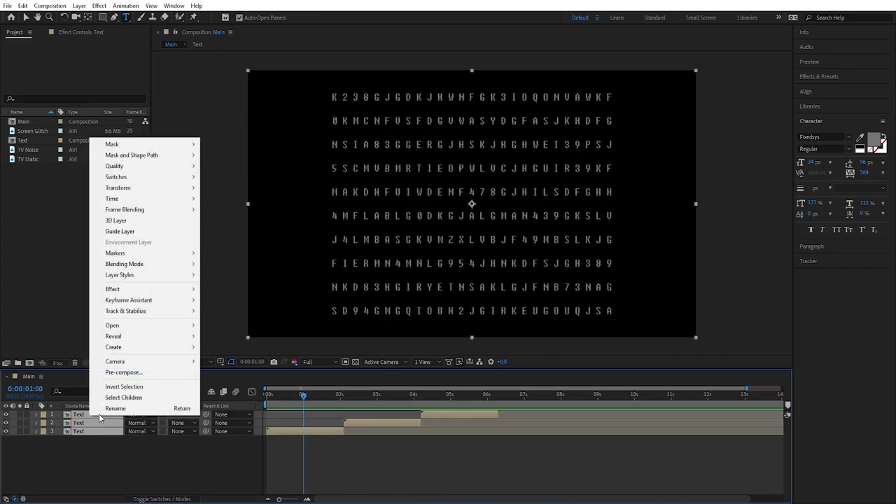
pyautogui.click(140, 372)
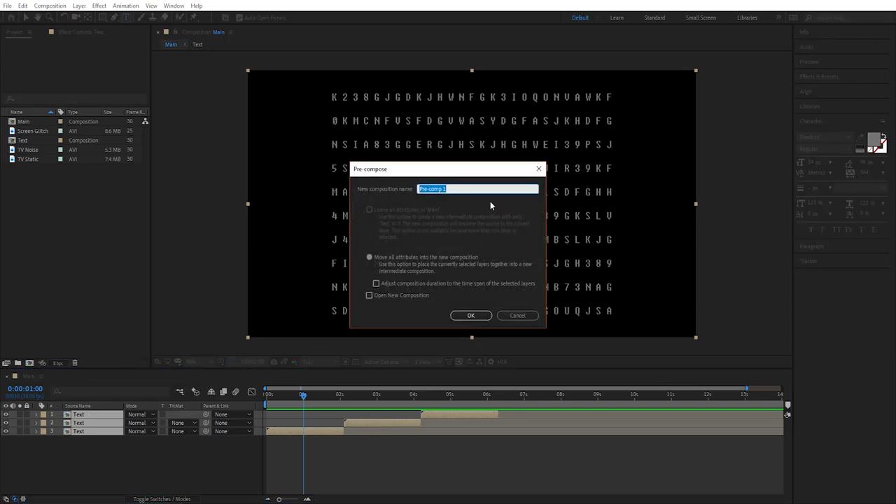
pyautogui.write('Text Main')
pyautogui.press('Return')
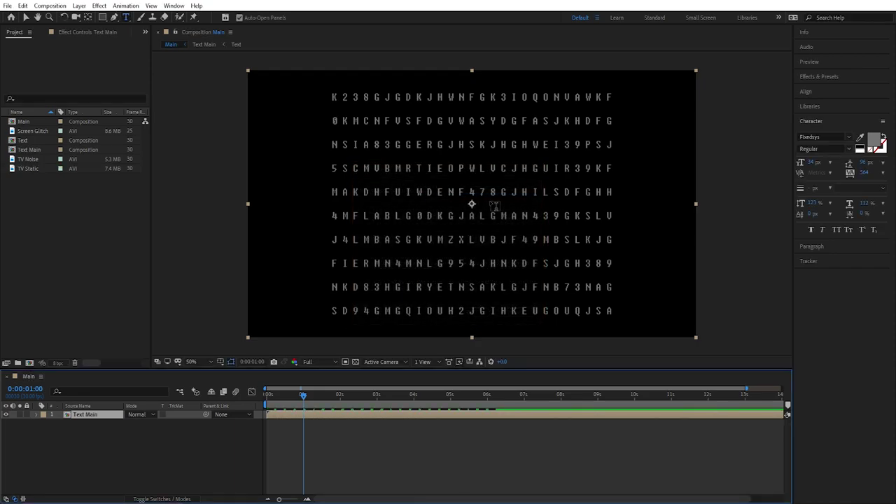
# Step: Start animating Text Main's position at 0:00:00:00, moving the layer up to 960, 467
pyautogui.moveTo(301, 393); pyautogui.dragTo(267, 396)
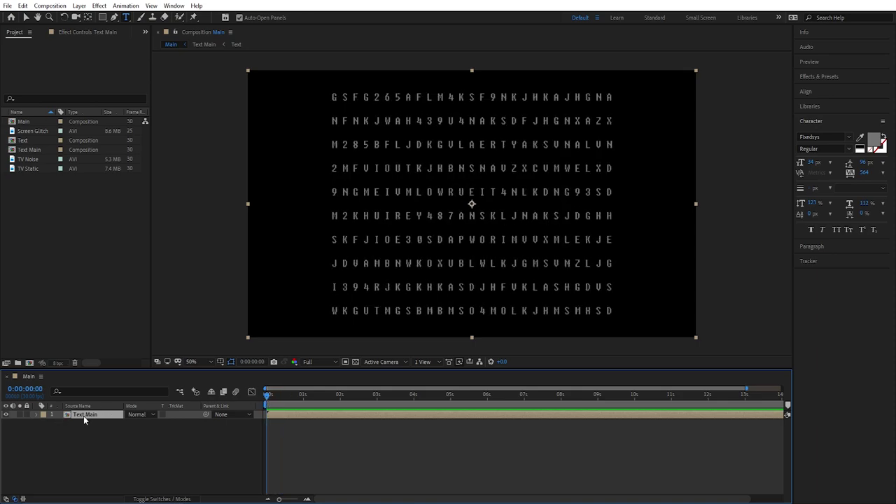
pyautogui.press('p')
pyautogui.click(60, 424)
pyautogui.moveTo(148, 429); pyautogui.dragTo(112, 428)
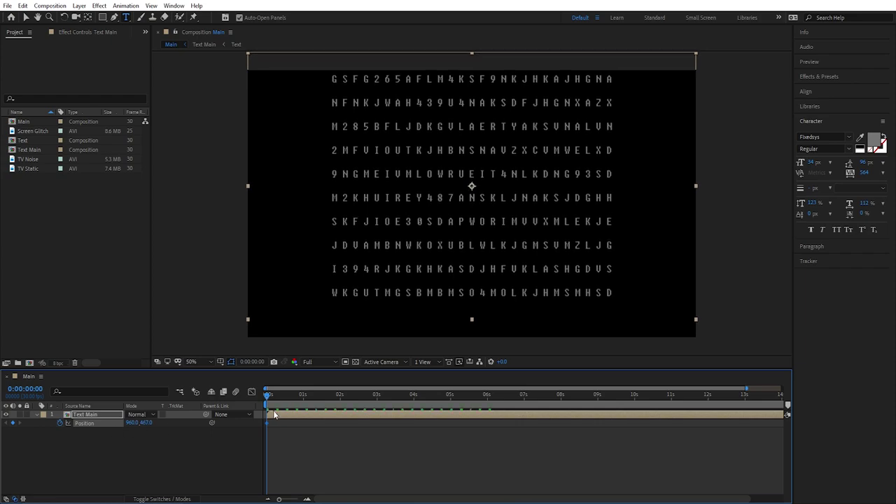
# Step: At 0:00:00:05, move the Text Main layer down to 960, 499 to set a second position keyframe
pyautogui.press('pagedown')
pyautogui.press('pagedown')
pyautogui.press('pagedown')
pyautogui.press('pagedown')
pyautogui.press('pagedown')
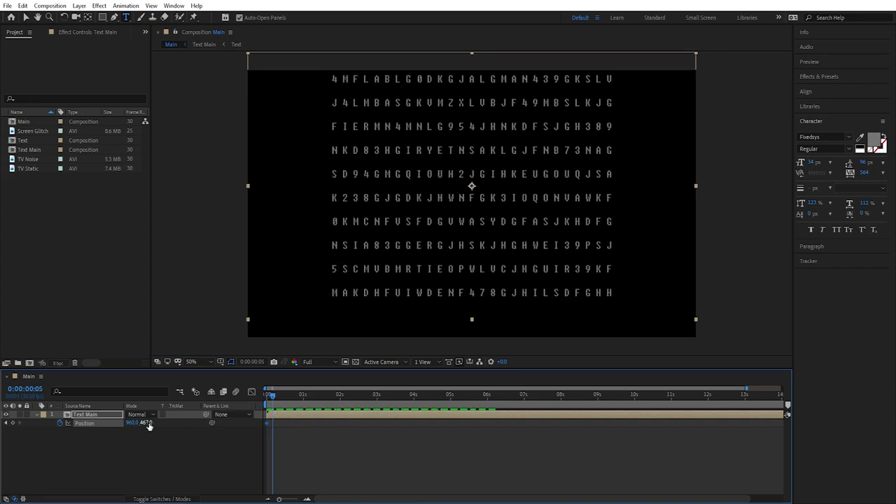
pyautogui.moveTo(472, 184); pyautogui.dragTo(472, 192)
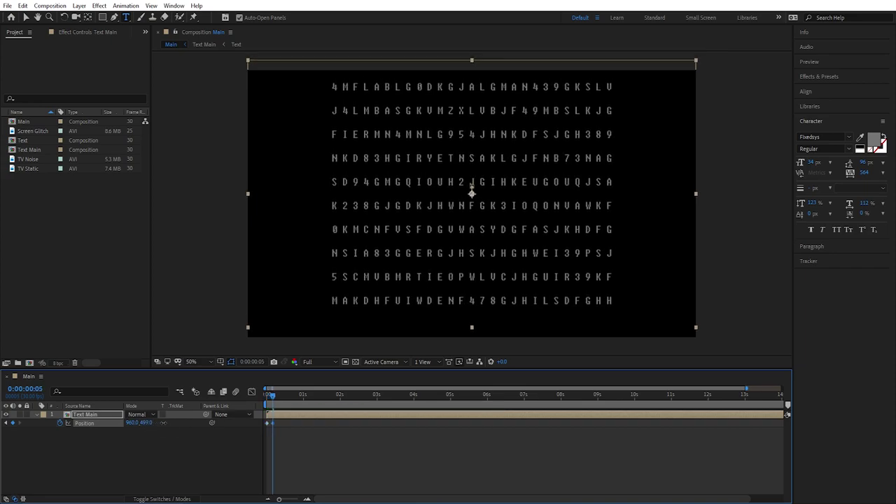
# Step: Set Text Main's Y position to 540 at 0:00:00:06 and preview the jump
pyautogui.press('pagedown')
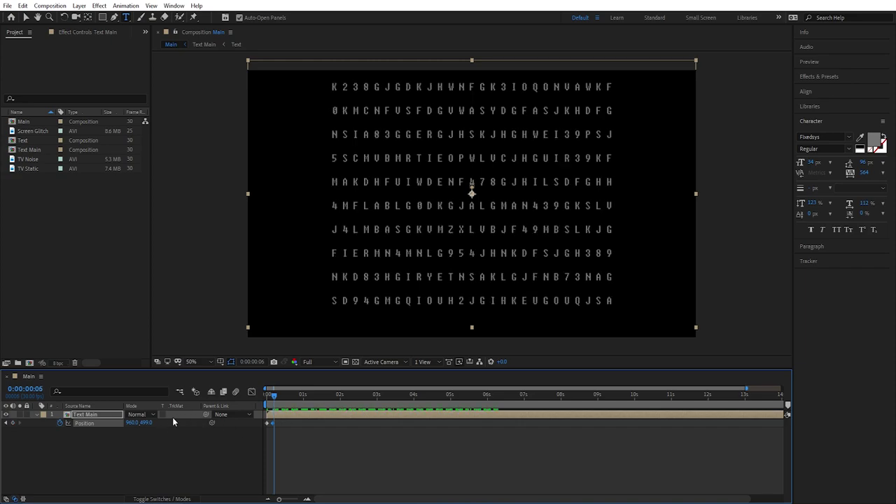
pyautogui.click(147, 423)
pyautogui.write('540')
pyautogui.press('Return')
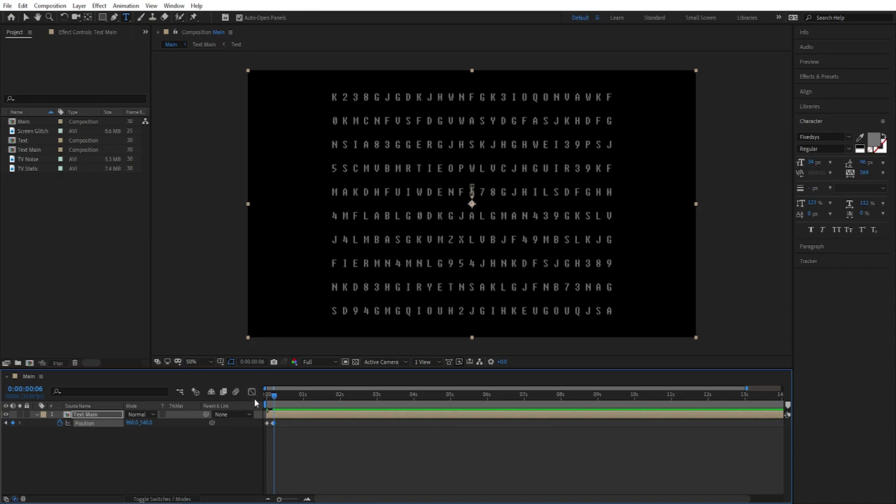
pyautogui.moveTo(273, 399); pyautogui.dragTo(325, 405)
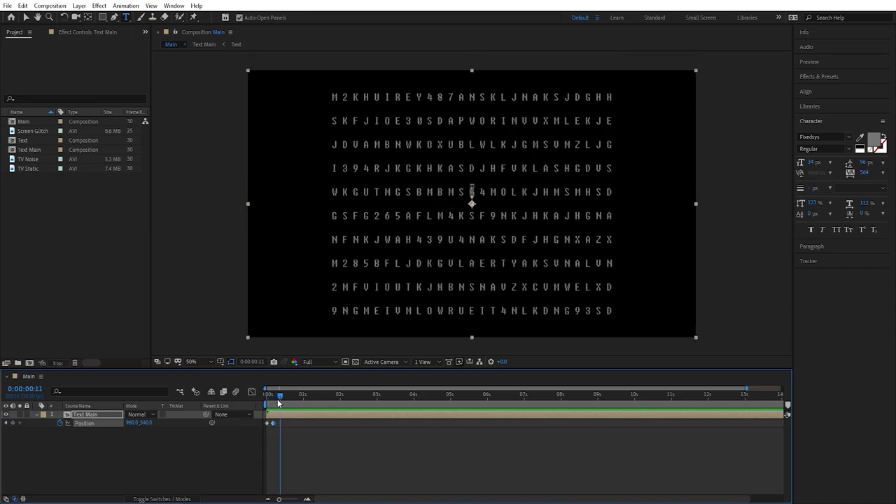
pyautogui.press('space')
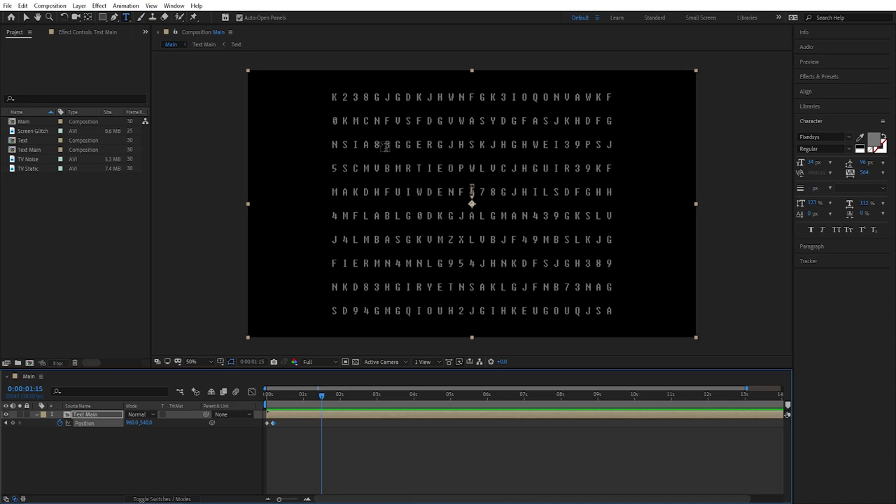
# Step: In the nested Text composition, duplicate the topmost layer and extend the copy from 0:00:01:13 to about 9 seconds
pyautogui.moveTo(297, 401); pyautogui.dragTo(320, 399)
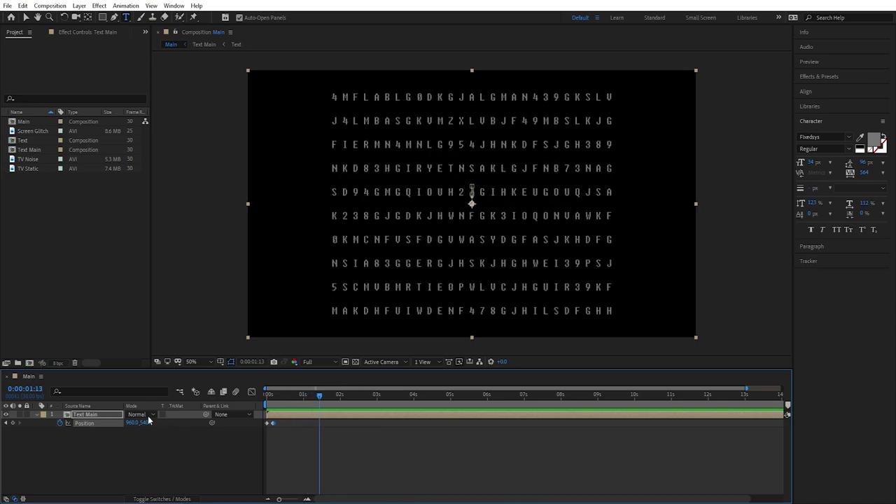
pyautogui.doubleClick(91, 416)
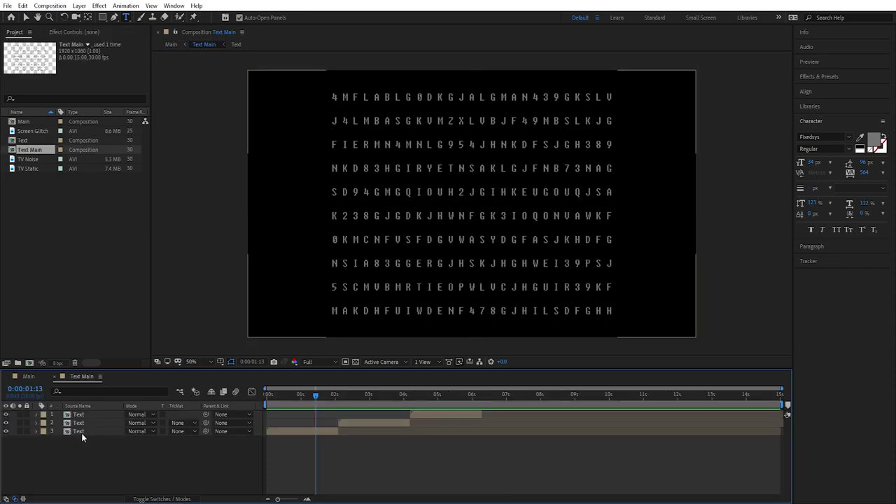
pyautogui.doubleClick(79, 431)
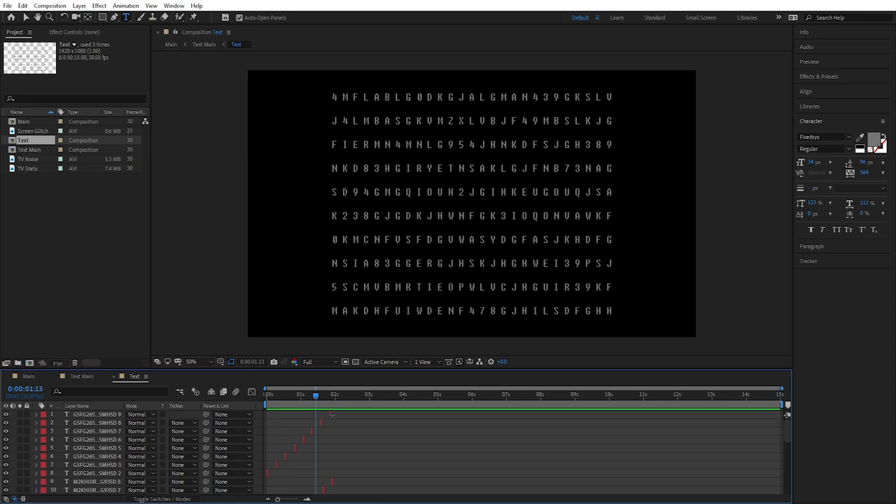
pyautogui.click(87, 413)
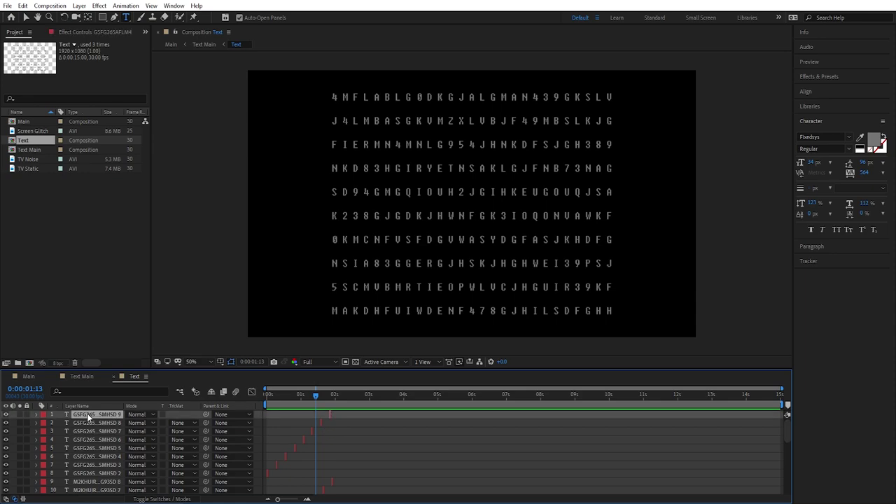
pyautogui.hotkey('ctrl', 'd')
pyautogui.moveTo(331, 414); pyautogui.dragTo(579, 415)
pyautogui.moveTo(368, 417); pyautogui.dragTo(362, 417)
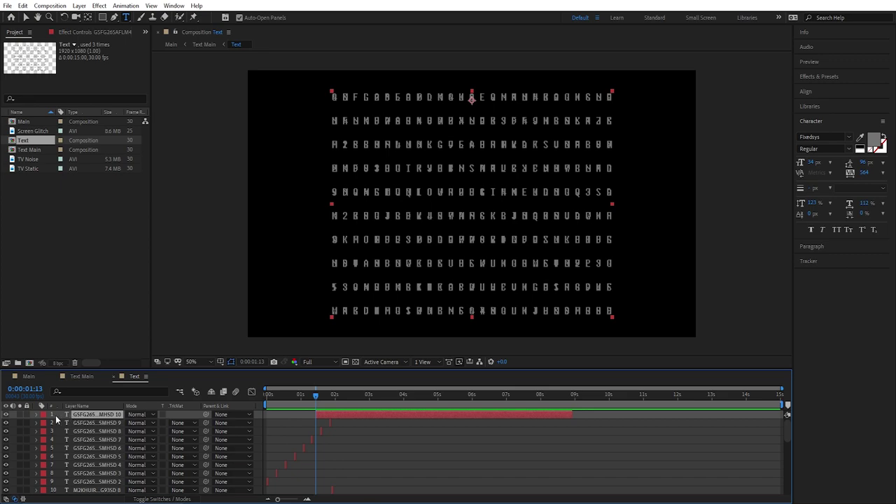
# Step: Pre-compose the extended text layer into a new composition named "highlight"
pyautogui.rightClick(107, 419)
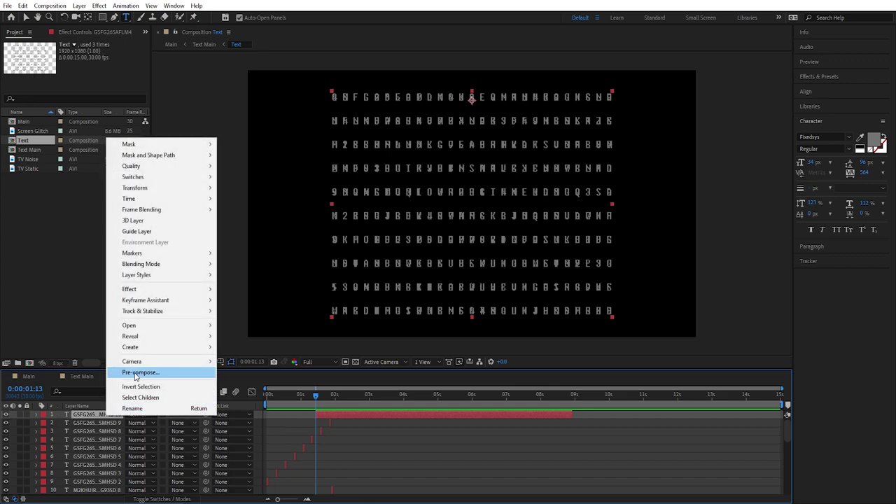
pyautogui.click(134, 376)
pyautogui.write('h')
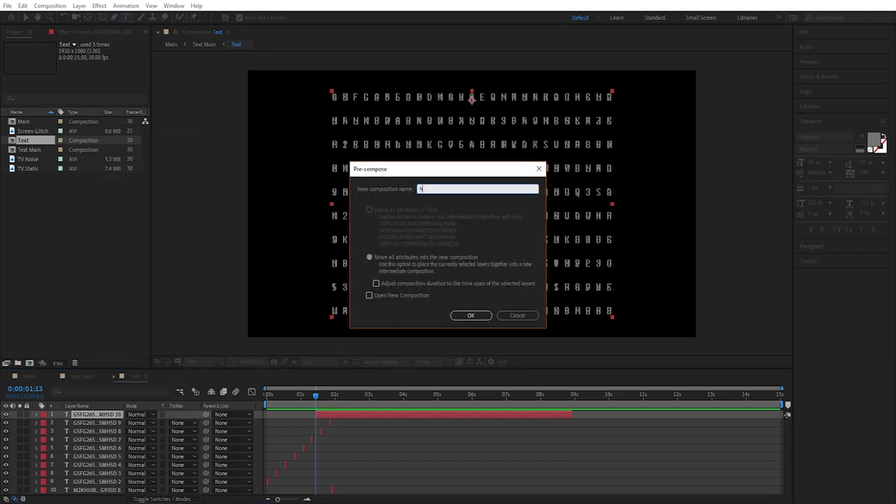
pyautogui.write('oghlight')
pyautogui.press('Return')
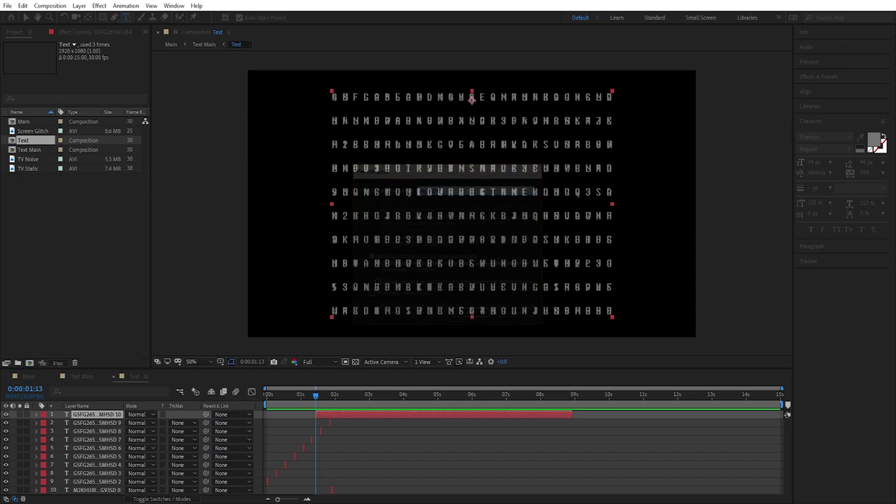
# Step: Open the highlight composition and replace the characters "WAH4" in the second text row with "LETS"
pyautogui.doubleClick(98, 413)
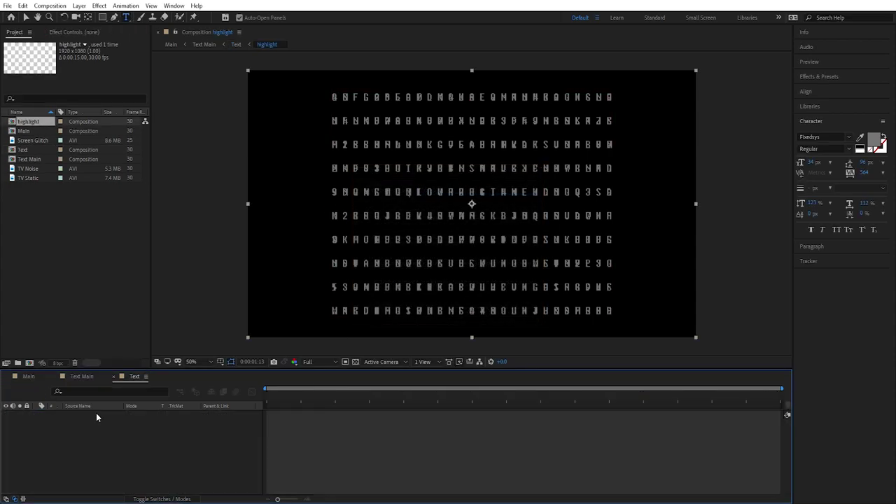
pyautogui.click(100, 415)
pyautogui.click(197, 347)
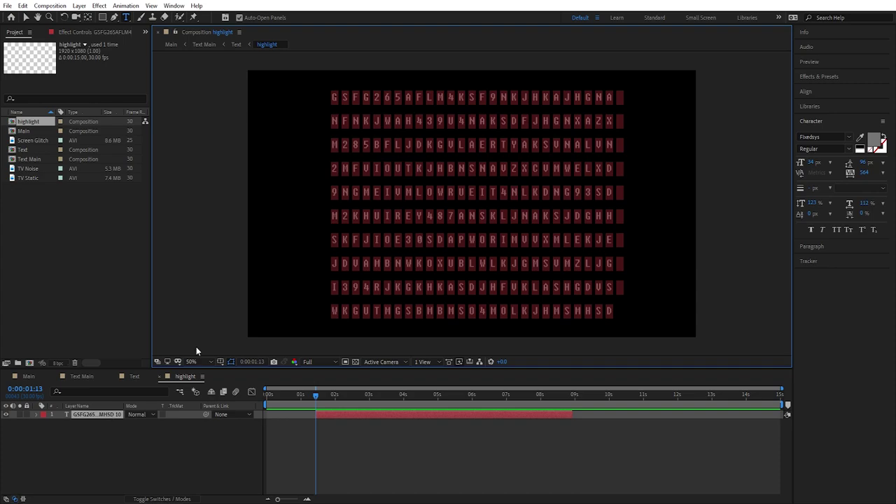
pyautogui.click(385, 122)
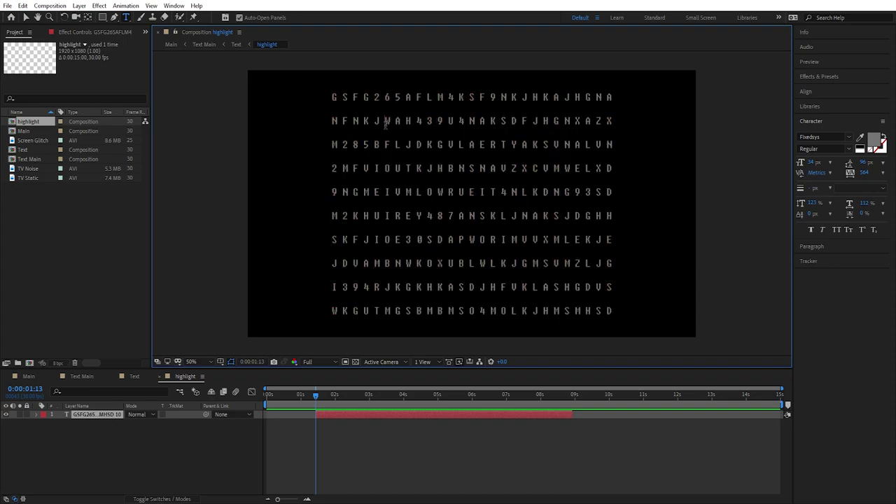
pyautogui.moveTo(385, 121); pyautogui.dragTo(427, 121)
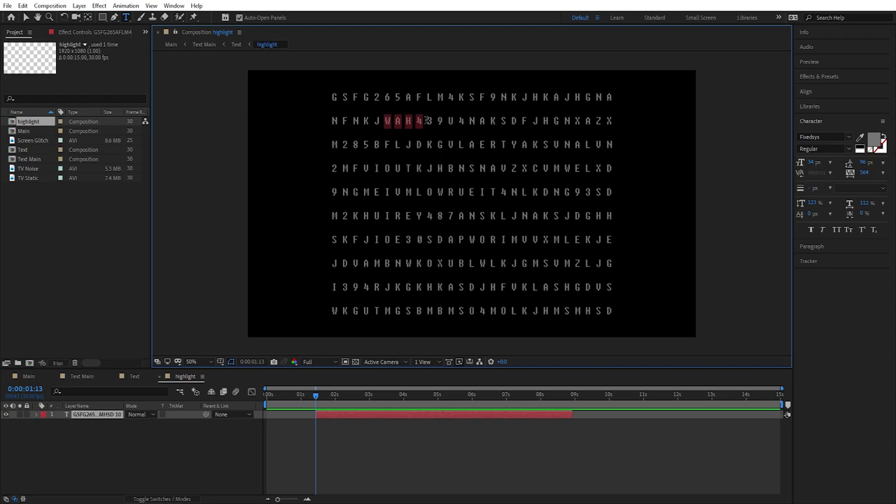
pyautogui.write('1')
pyautogui.press('BackSpace')
pyautogui.write('LETS')
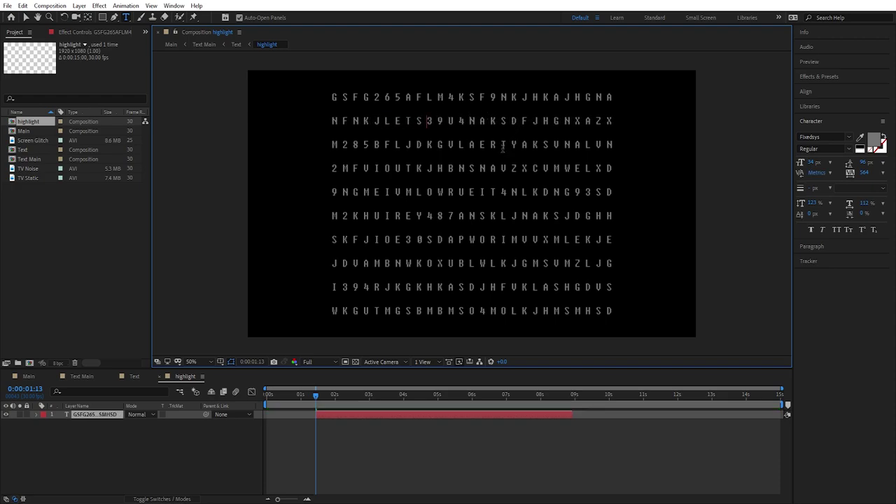
# Step: Replace "TYAK" in the third row with "HAVE" and "EIVM" in the fifth row with "SOME"
pyautogui.moveTo(500, 145); pyautogui.dragTo(539, 145)
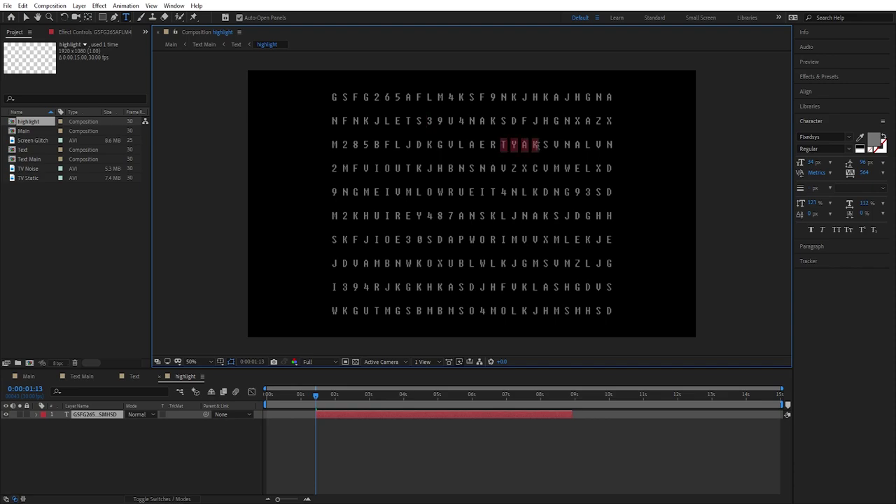
pyautogui.write('HAVE')
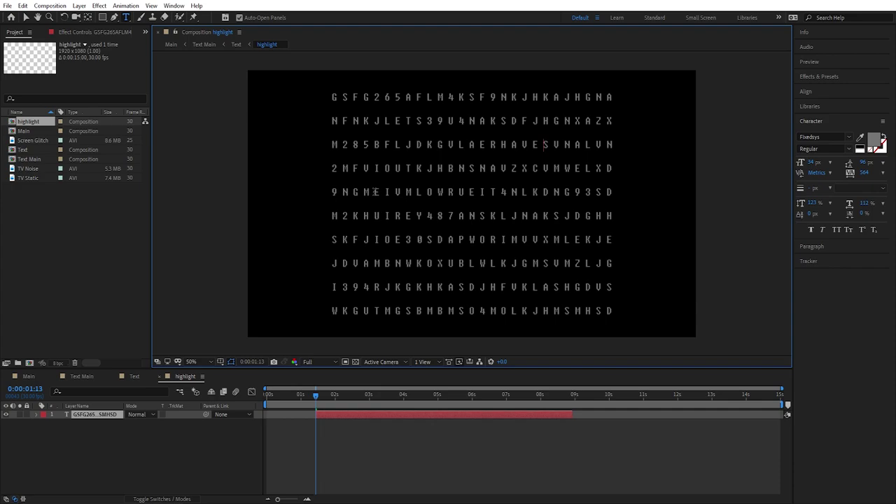
pyautogui.moveTo(372, 193); pyautogui.dragTo(410, 191)
pyautogui.write('SOME')
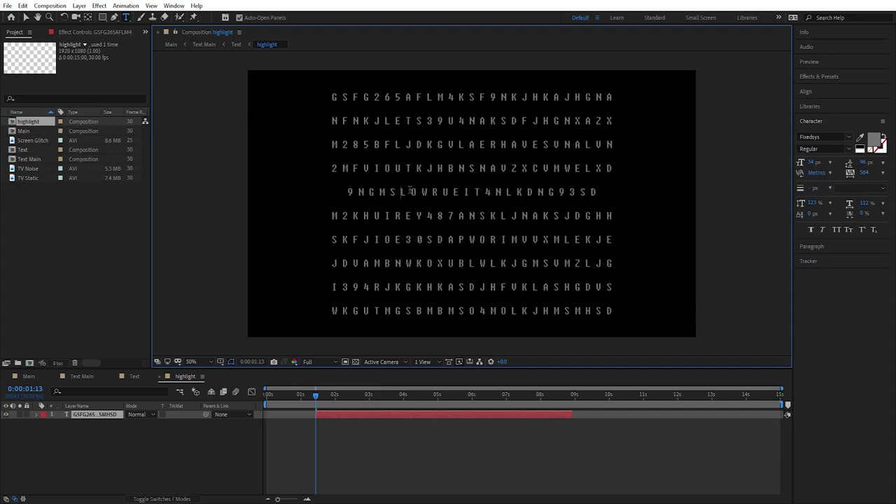
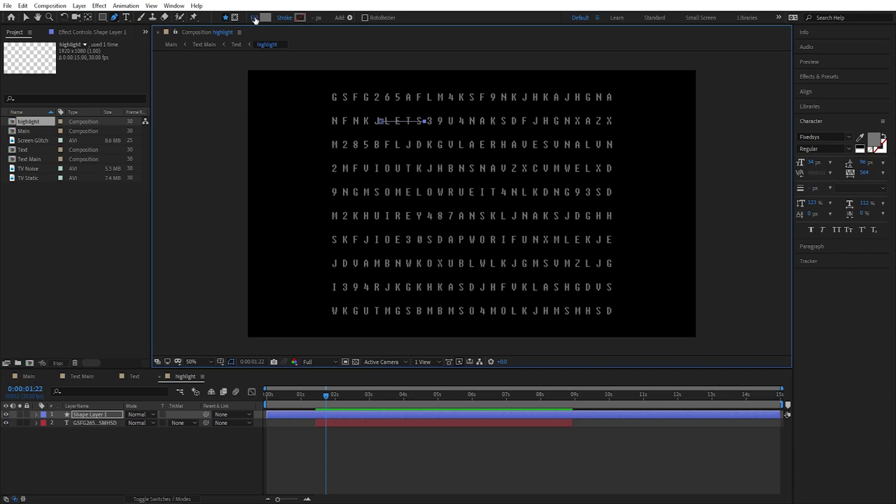
# Step: Give the line over "LETS" no fill and a solid stroke 56 px wide
pyautogui.click(255, 19)
pyautogui.click(397, 224)
pyautogui.click(431, 280)
pyautogui.click(287, 18)
pyautogui.click(412, 224)
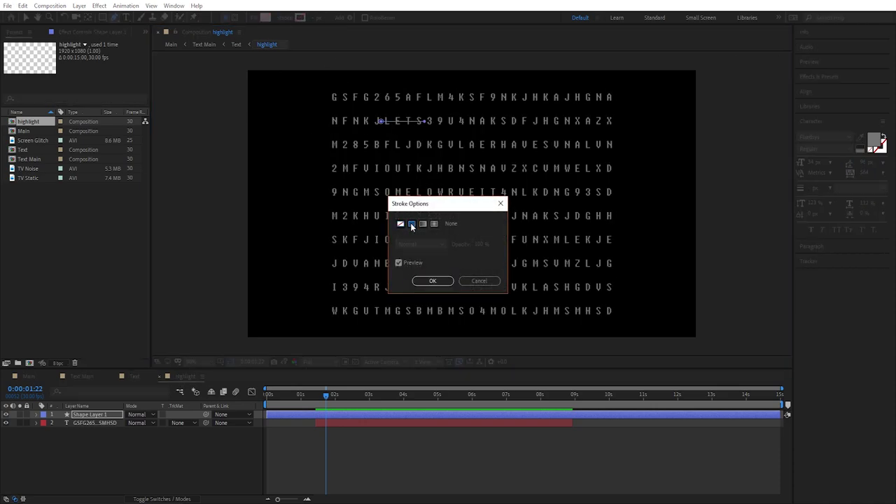
pyautogui.click(432, 283)
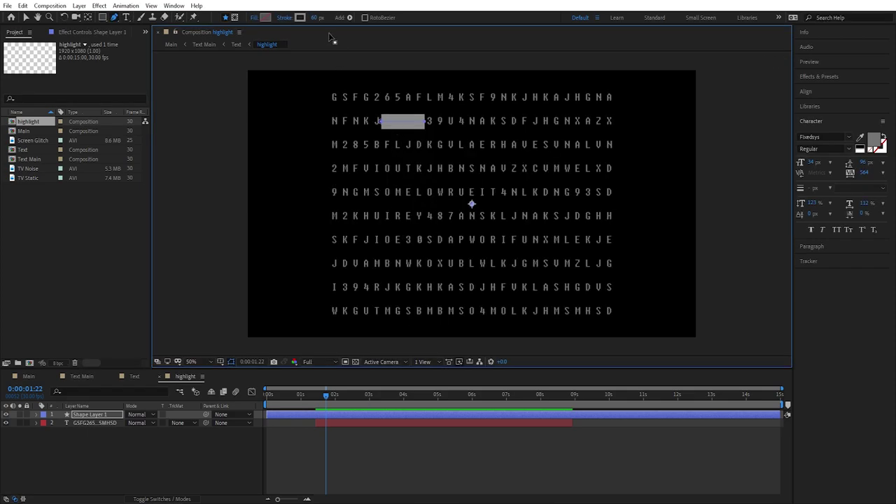
pyautogui.moveTo(313, 18); pyautogui.dragTo(313, 18)
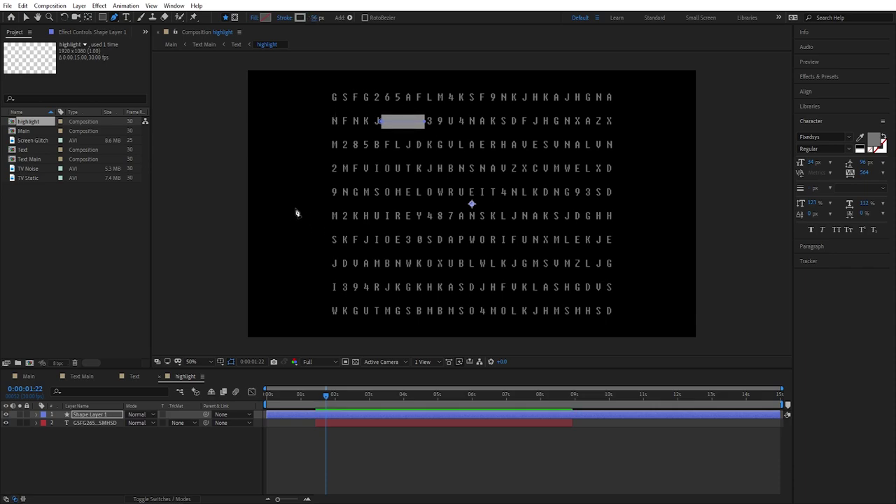
# Step: Duplicate the highlight bar's shape layer three times
pyautogui.click(102, 415)
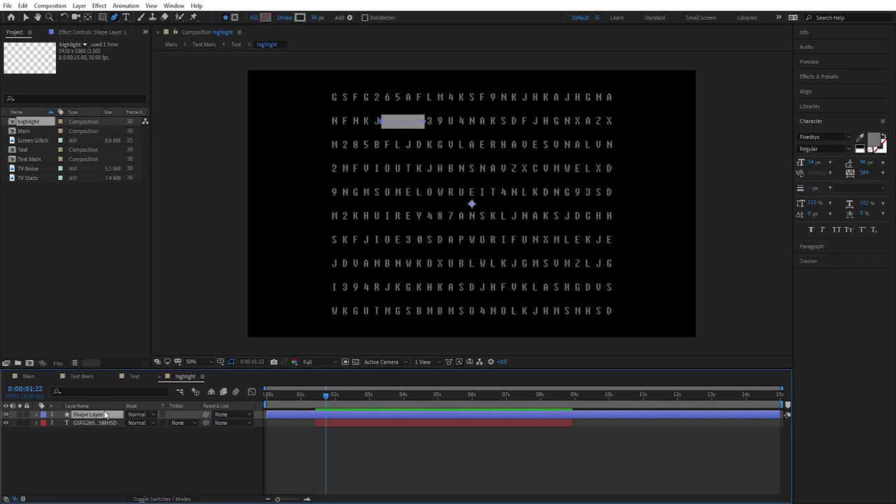
pyautogui.hotkey('ctrl', 'd')
pyautogui.hotkey('ctrl', 'd')
pyautogui.hotkey('ctrl', 'd')
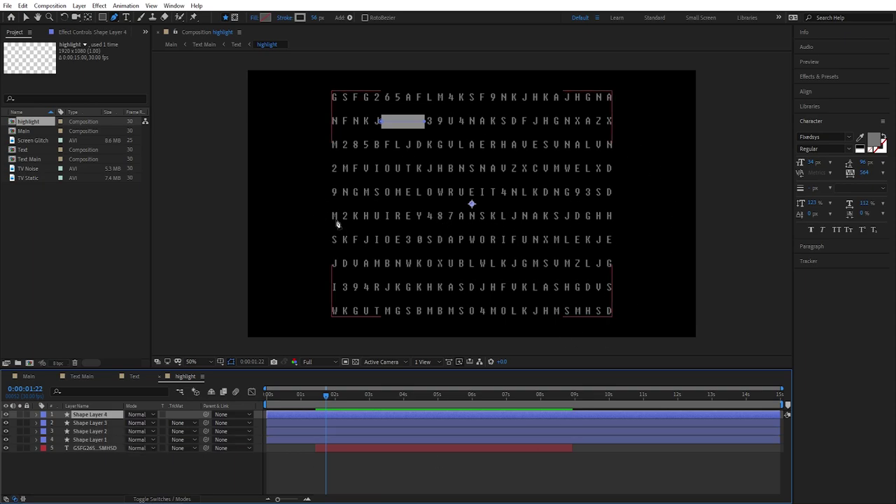
# Step: Move the Shape Layer 2 highlight bar over the word "HAVE" in the third text row
pyautogui.hotkey('ctrl', 'Down')
pyautogui.hotkey('ctrl', 'Down')
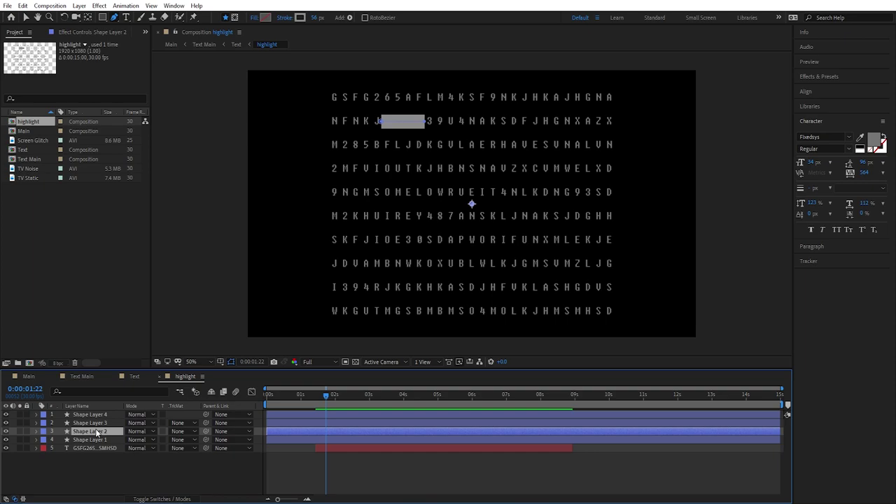
pyautogui.press('p')
pyautogui.moveTo(146, 441); pyautogui.dragTo(356, 432)
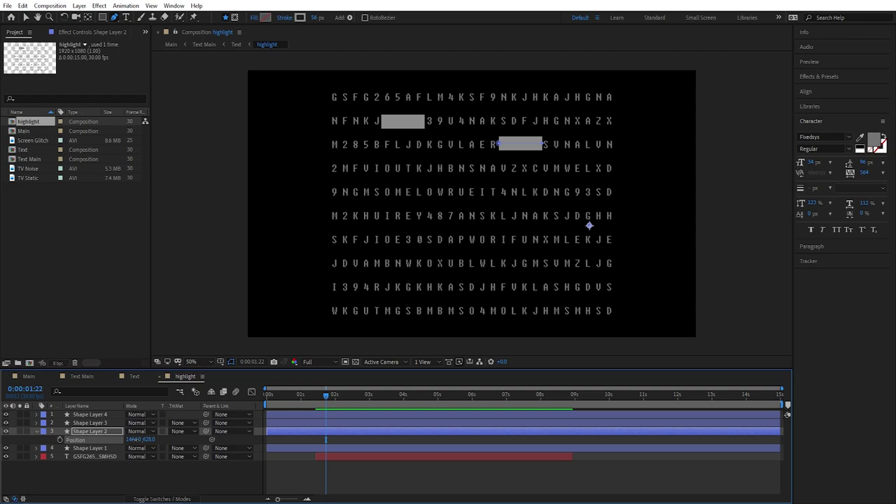
pyautogui.moveTo(144, 439); pyautogui.dragTo(146, 439)
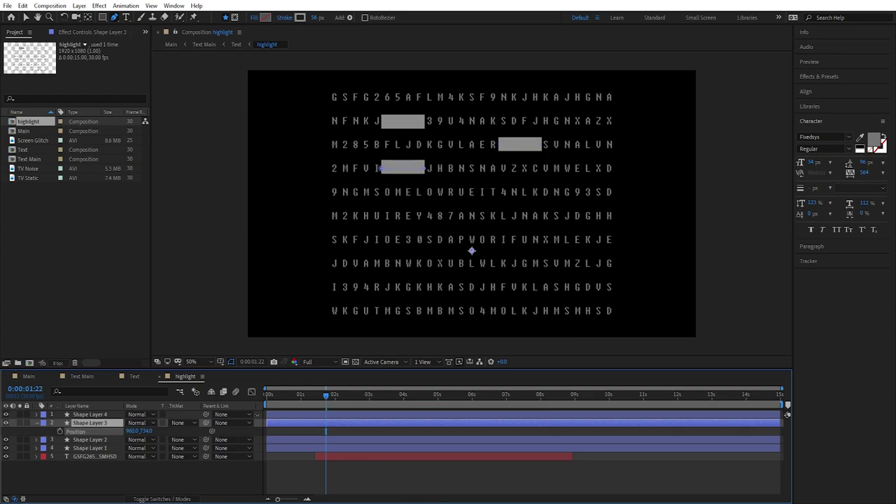
# Step: Move the Shape Layer 3 highlight bar down over the word "SOME" in the fifth text row
pyautogui.hotkey('shift', 'Down')
pyautogui.hotkey('shift', 'Down')
pyautogui.hotkey('shift', 'Down')
pyautogui.hotkey('shift', 'Down')
pyautogui.hotkey('shift', 'Down')
pyautogui.hotkey('shift', 'Down')
pyautogui.hotkey('shift', 'Down')
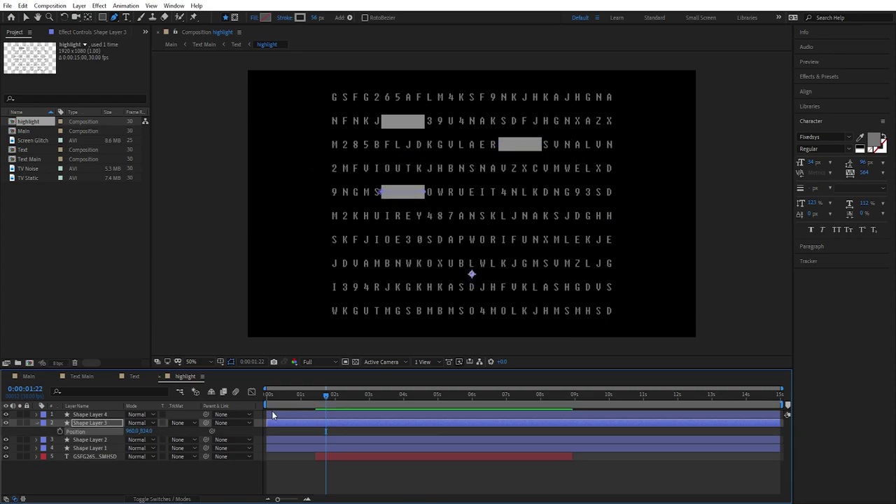
# Step: Move the Shape Layer 4 highlight bar down to the seventh text row and across over the word "FUN"
pyautogui.hotkey('ctrl', 'Up')
pyautogui.press('p')
pyautogui.hotkey('shift', 'Down')
pyautogui.hotkey('shift', 'Down')
pyautogui.hotkey('shift', 'Down')
pyautogui.hotkey('shift', 'Down')
pyautogui.hotkey('shift', 'Down')
pyautogui.hotkey('shift', 'Down')
pyautogui.hotkey('shift', 'Down')
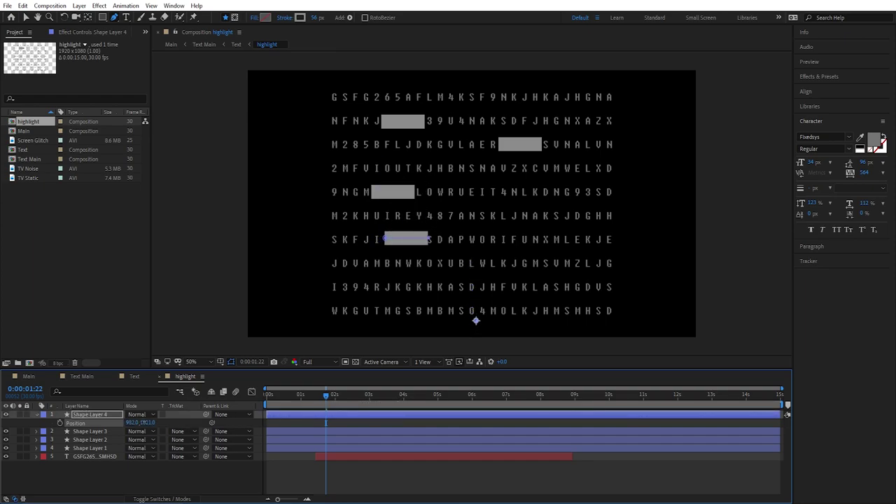
pyautogui.hotkey('shift', 'Right')
pyautogui.hotkey('shift', 'Right')
pyautogui.hotkey('shift', 'Right')
pyautogui.hotkey('shift', 'Right')
pyautogui.hotkey('shift', 'Right')
pyautogui.hotkey('shift', 'Right')
pyautogui.hotkey('shift', 'Right')
pyautogui.hotkey('shift', 'Right')
pyautogui.hotkey('shift', 'Right')
pyautogui.hotkey('shift', 'Right')
pyautogui.hotkey('shift', 'Right')
pyautogui.hotkey('shift', 'Right')
pyautogui.hotkey('shift', 'Right')
pyautogui.hotkey('shift', 'Right')
pyautogui.hotkey('shift', 'Right')
pyautogui.hotkey('shift', 'Right')
pyautogui.hotkey('shift', 'Right')
pyautogui.hotkey('shift', 'Right')
pyautogui.hotkey('shift', 'Right')
pyautogui.hotkey('shift', 'Right')
pyautogui.hotkey('shift', 'Right')
pyautogui.hotkey('shift', 'Right')
pyautogui.hotkey('shift', 'Right')
pyautogui.hotkey('shift', 'Right')
pyautogui.hotkey('shift', 'Right')
pyautogui.hotkey('shift', 'Right')
pyautogui.hotkey('shift', 'Right')
pyautogui.hotkey('shift', 'Right')
pyautogui.hotkey('shift', 'Right')
pyautogui.hotkey('shift', 'Right')
pyautogui.hotkey('shift', 'Right')
pyautogui.hotkey('shift', 'Right')
pyautogui.hotkey('shift', 'Right')
pyautogui.hotkey('shift', 'Right')
pyautogui.hotkey('shift', 'Right')
pyautogui.hotkey('shift', 'Right')
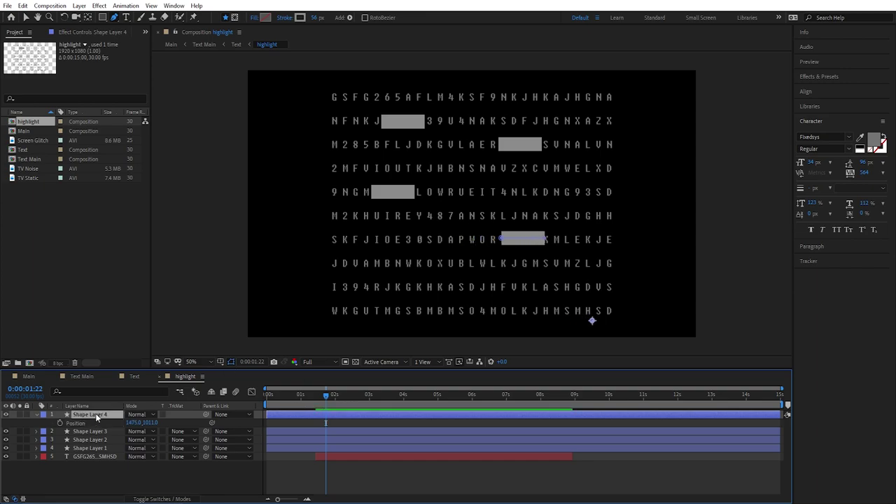
# Step: Shorten the bar in the seventh row and align it so it covers only the three letters of "FUN"
pyautogui.moveTo(546, 241); pyautogui.dragTo(544, 242)
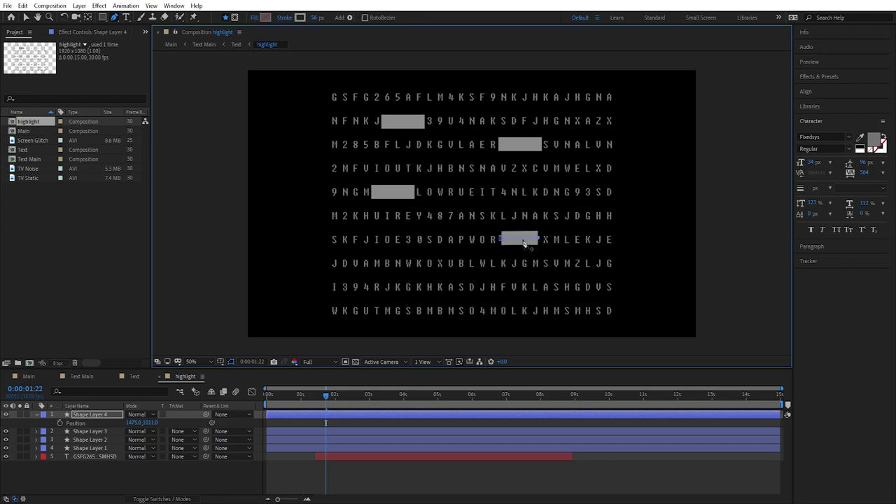
pyautogui.moveTo(524, 243); pyautogui.dragTo(540, 242)
pyautogui.moveTo(133, 423); pyautogui.dragTo(151, 423)
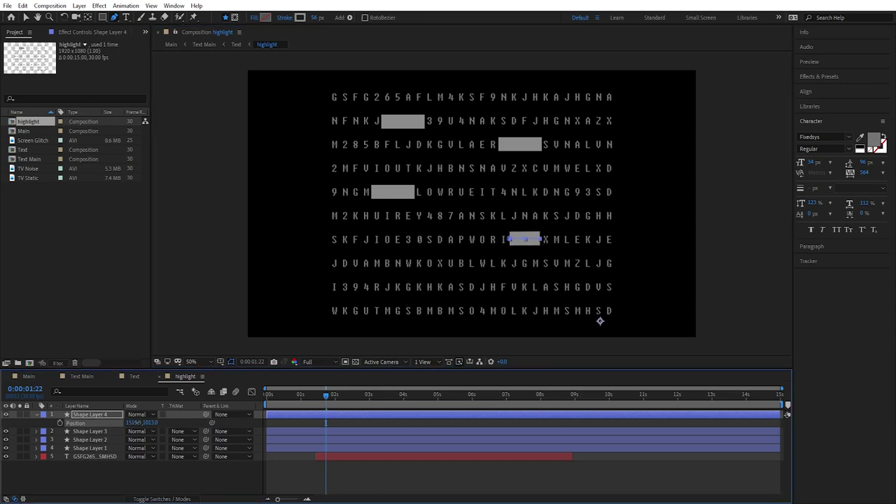
pyautogui.press('p')
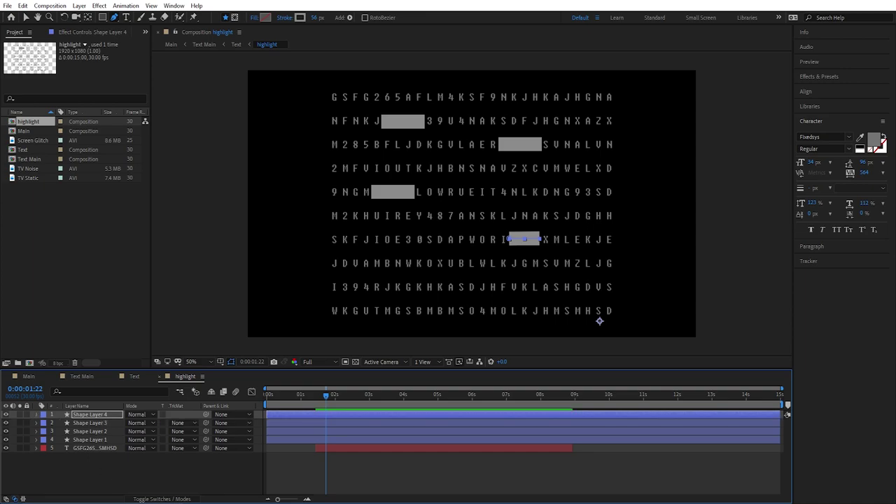
# Step: Move the text layer above all shape layers and set its fill color to black (000000)
pyautogui.click(91, 448)
pyautogui.moveTo(90, 449); pyautogui.dragTo(91, 415)
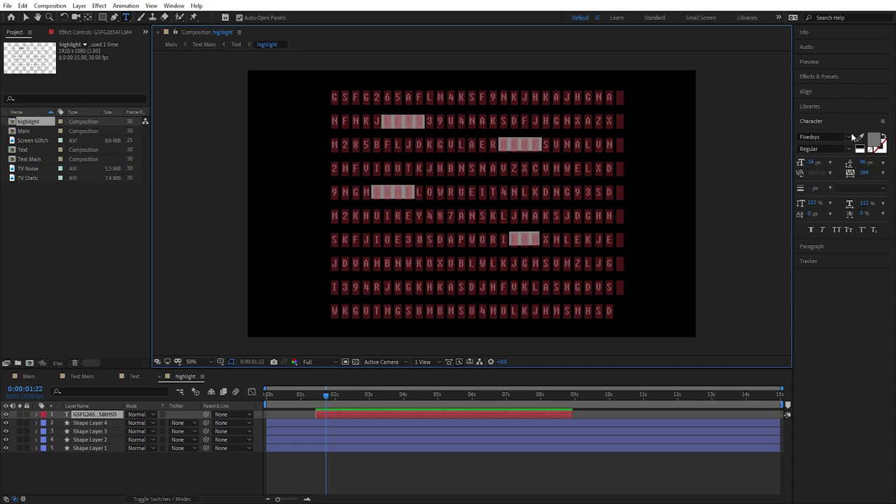
pyautogui.click(874, 141)
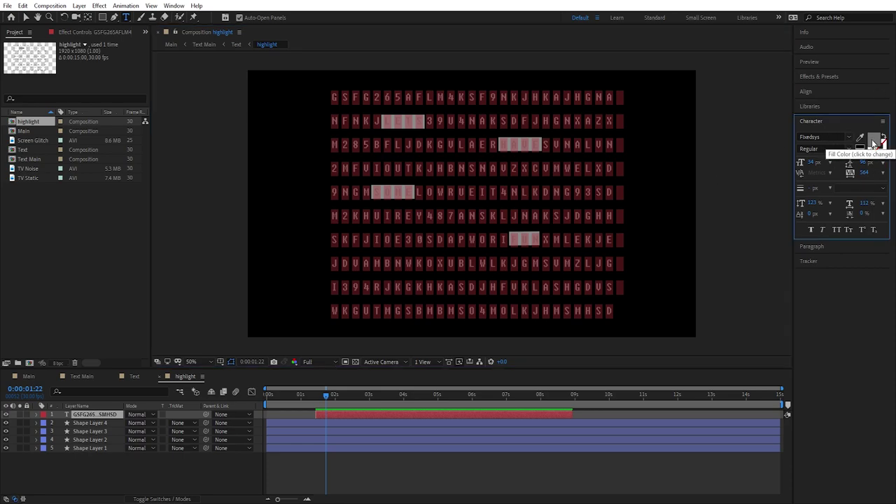
pyautogui.click(875, 142)
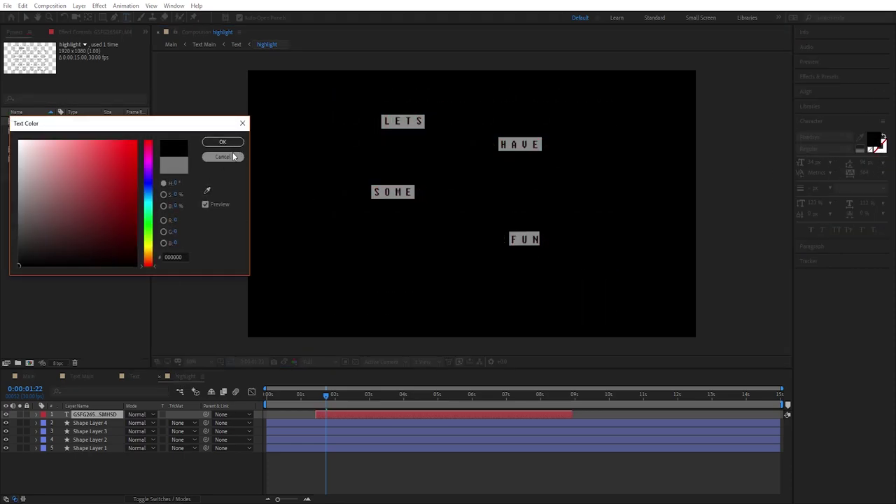
pyautogui.click(243, 123)
# Step: Trim the four bar layers to start at 0:00:01:13 and extend the text layer to the end of the composition
pyautogui.click(324, 395)
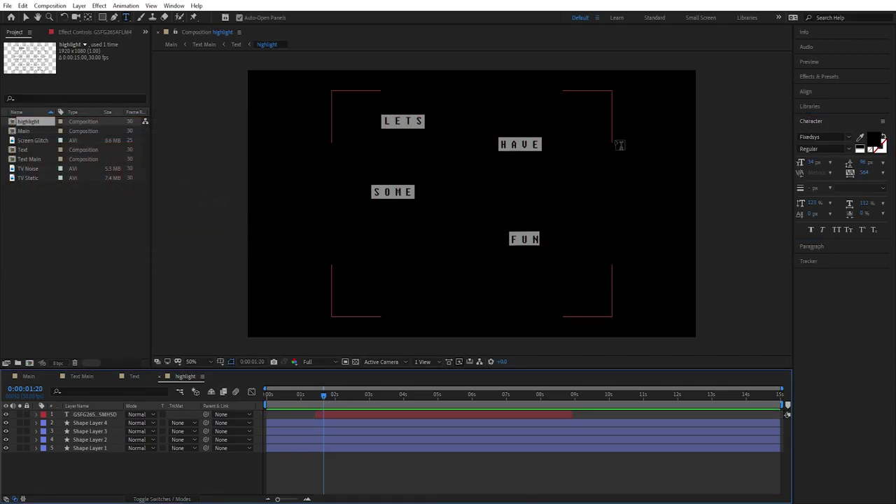
pyautogui.hotkey('ctrl', 'a')
pyautogui.click(319, 394)
pyautogui.moveTo(319, 397); pyautogui.dragTo(316, 398)
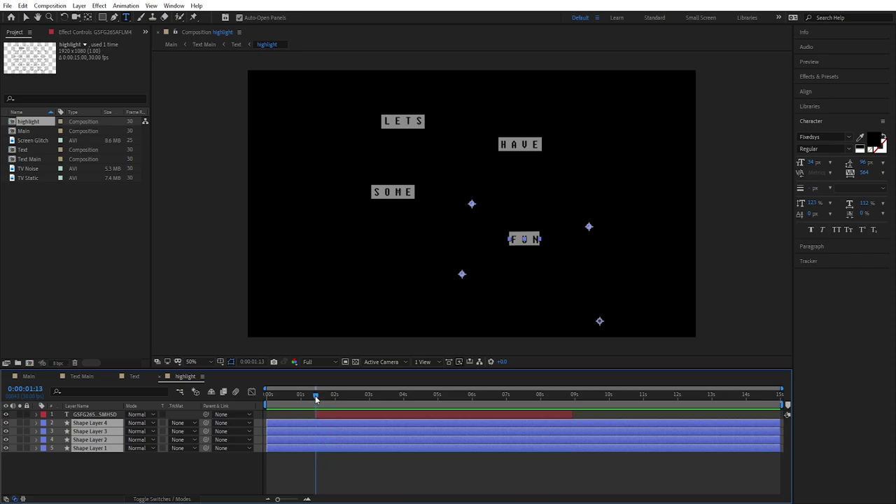
pyautogui.moveTo(105, 455); pyautogui.dragTo(98, 423)
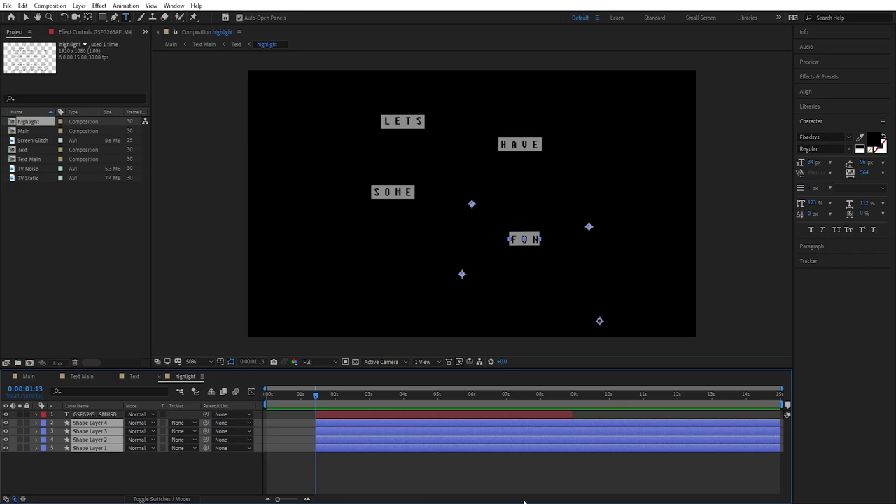
pyautogui.moveTo(316, 397); pyautogui.dragTo(778, 414)
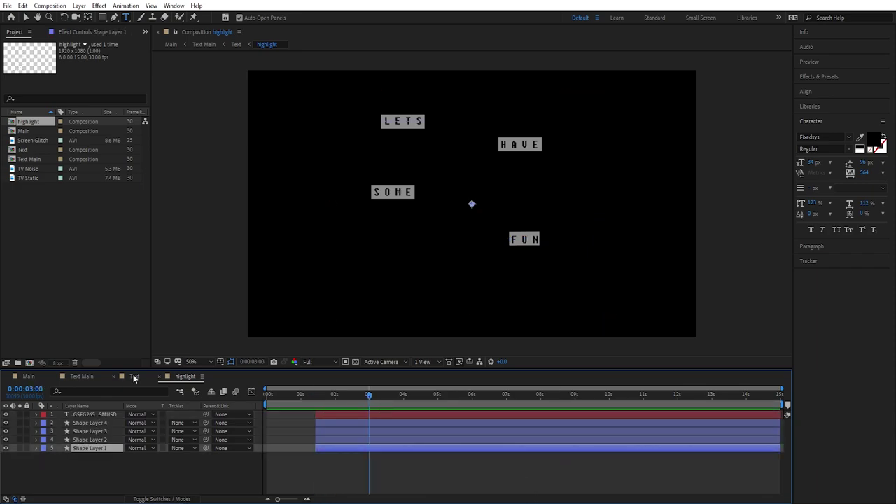
# Step: Go to the Text composition and duplicate the highlight layer until there are four copies
pyautogui.click(135, 378)
pyautogui.click(87, 415)
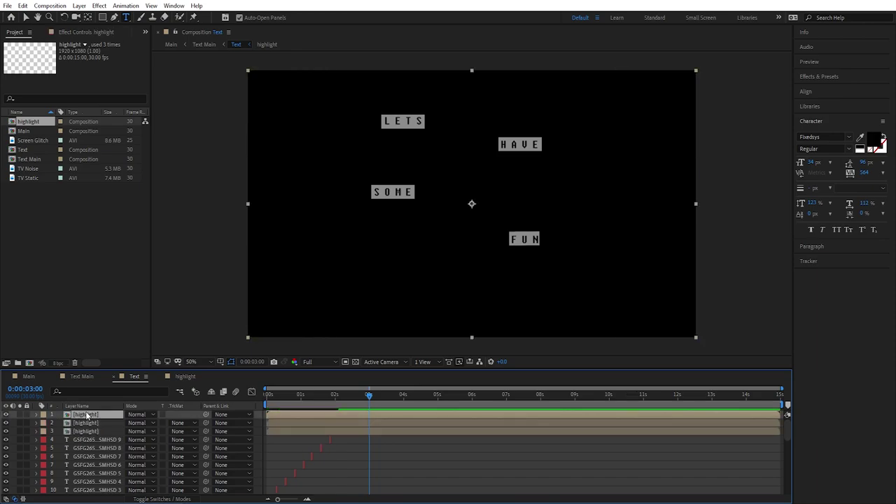
pyautogui.hotkey('ctrl', 'd')
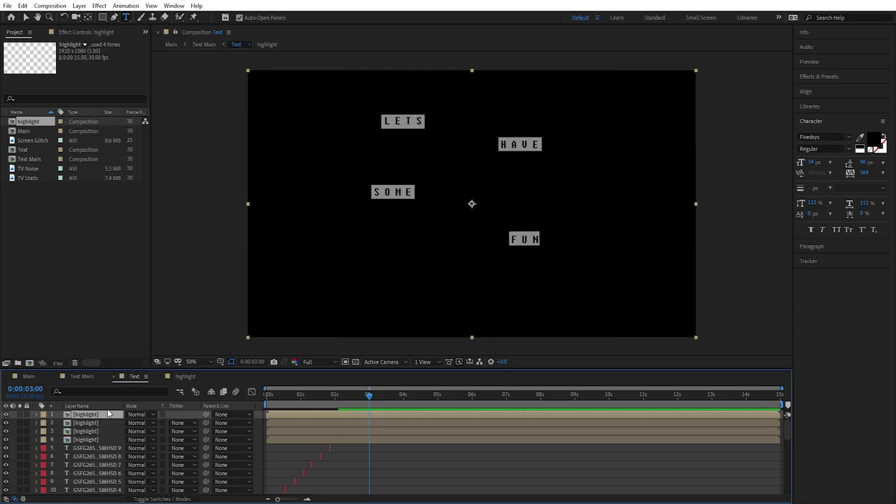
# Step: Draw a closed four-point Pen mask around "LETS" on the first highlight layer
pyautogui.click(115, 17)
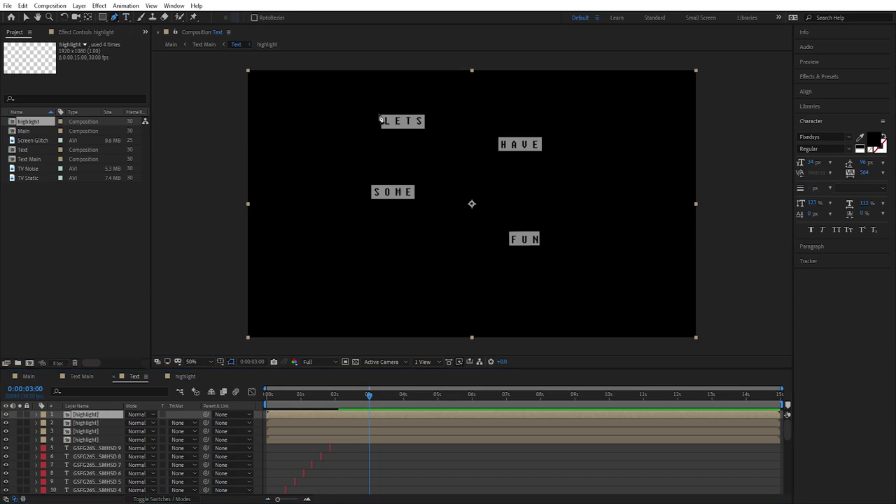
pyautogui.click(378, 113)
pyautogui.click(379, 132)
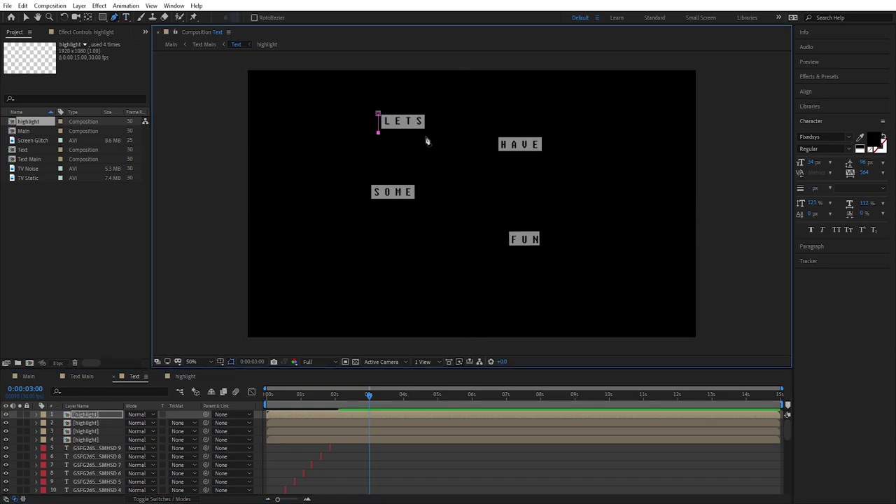
pyautogui.click(425, 132)
pyautogui.click(425, 110)
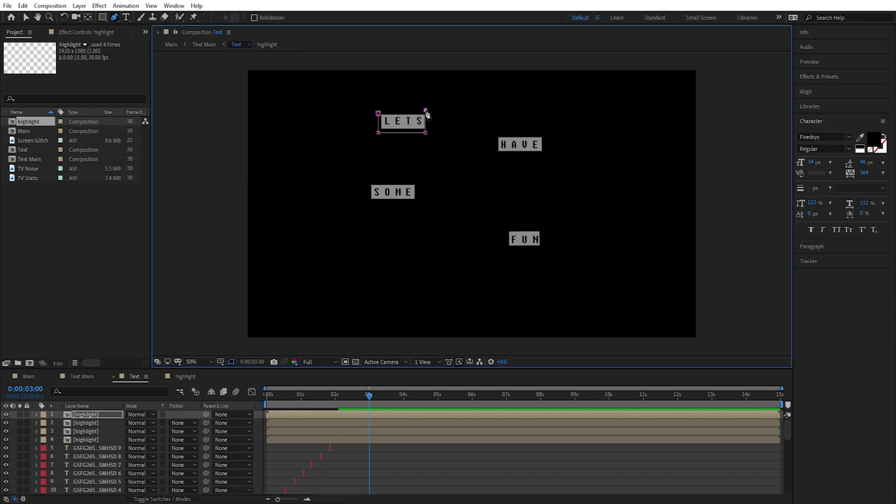
pyautogui.click(378, 114)
# Step: Draw a Pen mask around "HAVE" on the second highlight layer
pyautogui.click(86, 423)
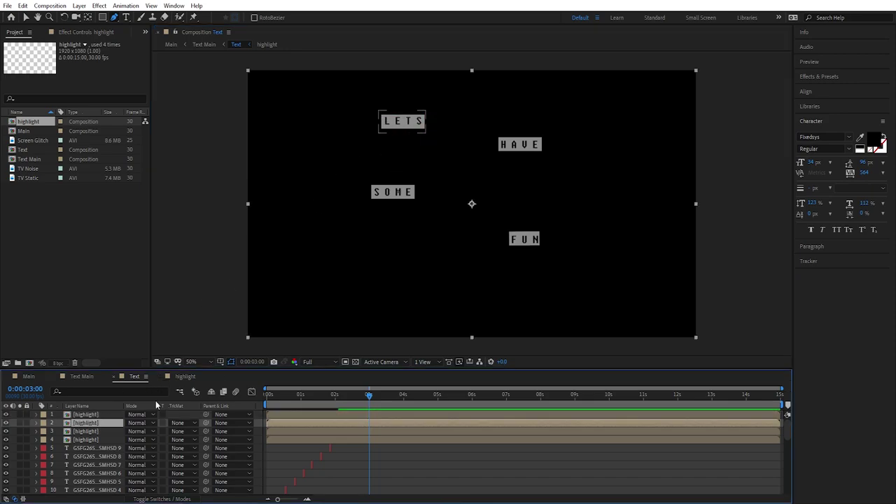
pyautogui.click(495, 136)
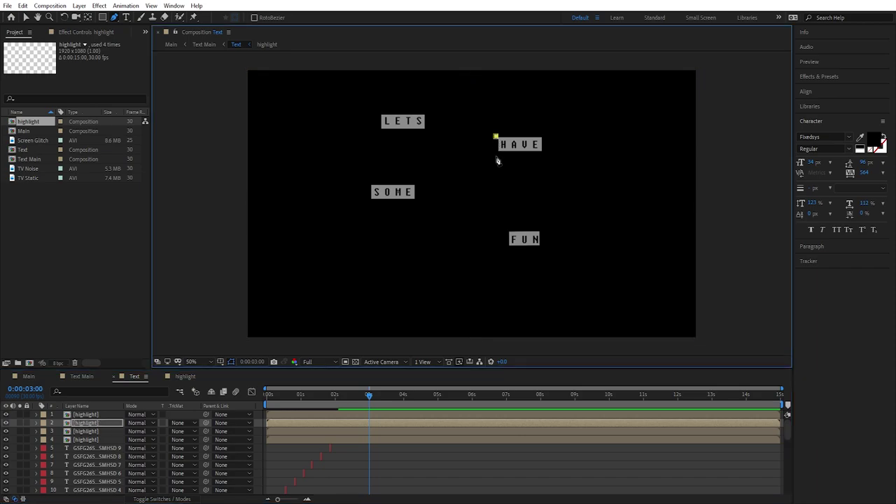
pyautogui.click(496, 155)
pyautogui.click(545, 158)
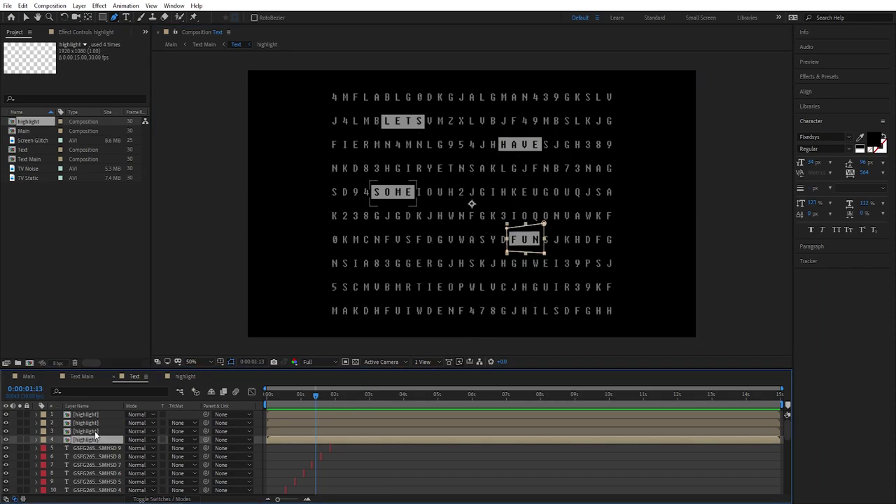
# Step: Check the masks on the highlight layers, then trim the start of all four layers to 0:00:01:13
pyautogui.click(95, 431)
pyautogui.click(87, 423)
pyautogui.click(86, 415)
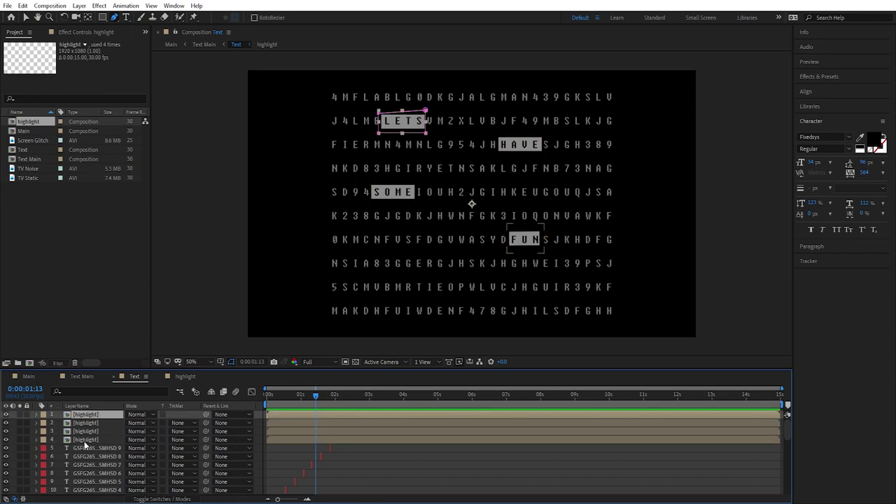
pyautogui.click(84, 439)
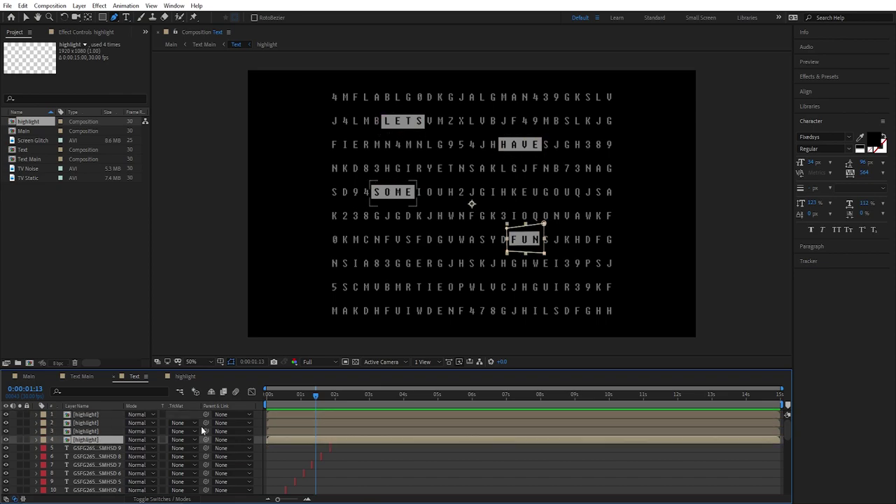
pyautogui.keyDown('shift'); pyautogui.click(90, 414); pyautogui.keyUp('shift')
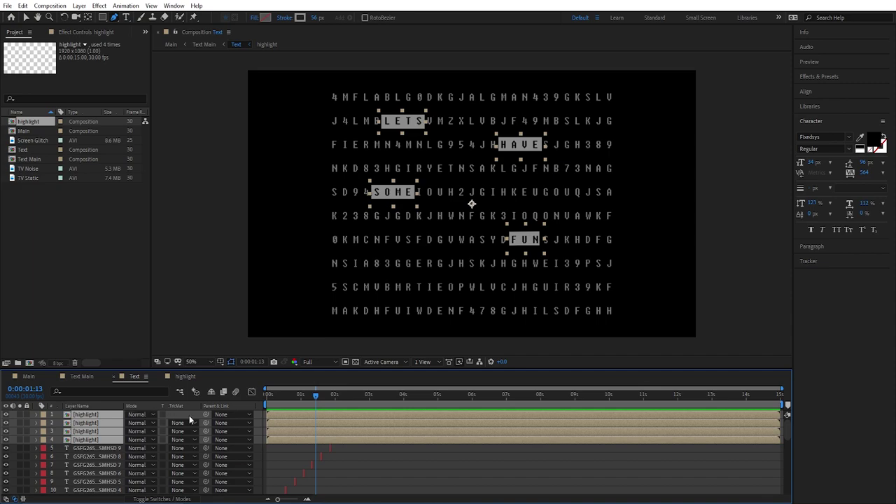
pyautogui.hotkey('alt', '[')
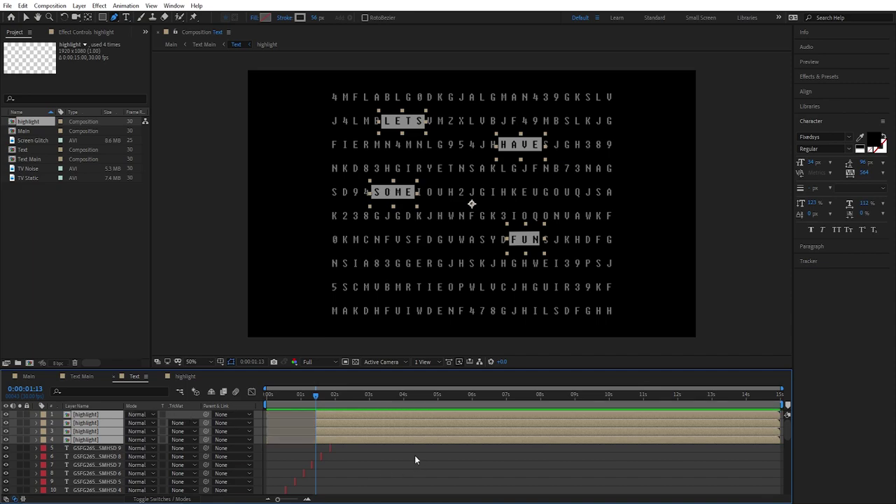
# Step: Stagger the second to fourth highlight layers to start at about 2, 2.6 and 3.4 seconds, and preview the word reveal
pyautogui.moveTo(320, 395)
pyautogui.mouseDown()
pyautogui.moveTo(348, 397)
pyautogui.moveTo(267, 397)
pyautogui.moveTo(315, 402)
pyautogui.mouseUp()
pyautogui.click(324, 422)
pyautogui.moveTo(320, 423); pyautogui.dragTo(407, 441)
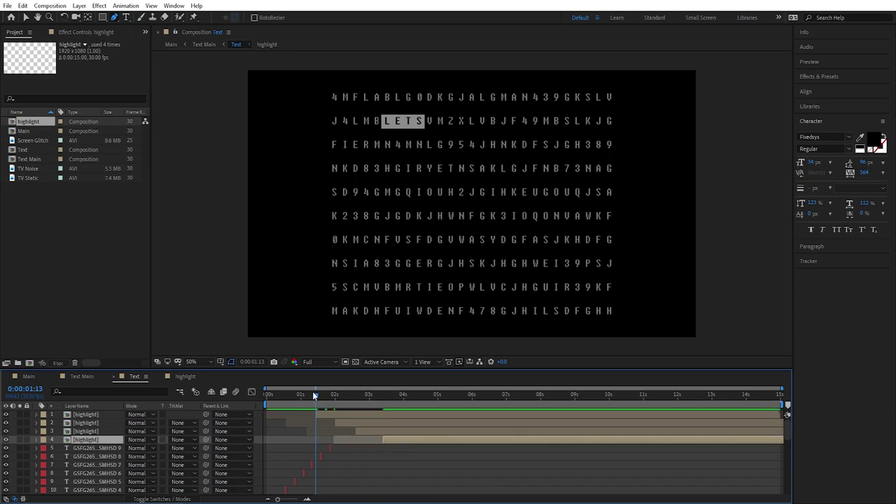
pyautogui.moveTo(314, 394); pyautogui.dragTo(261, 398)
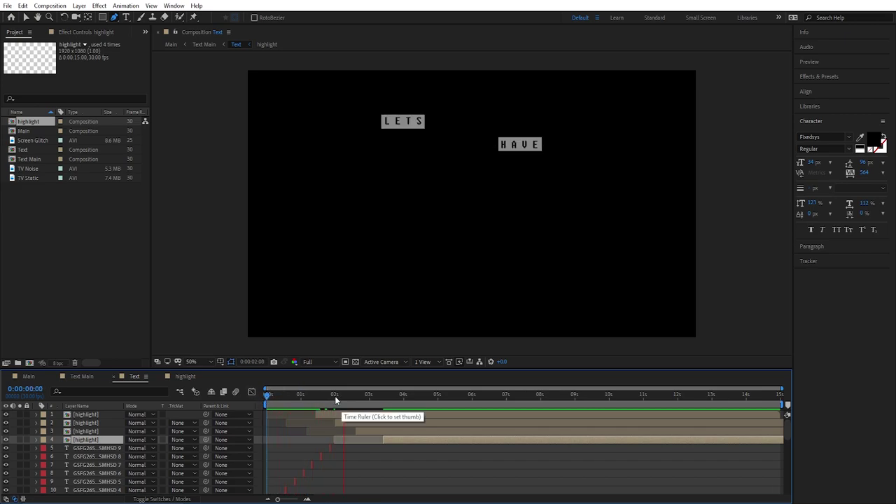
pyautogui.press('space')
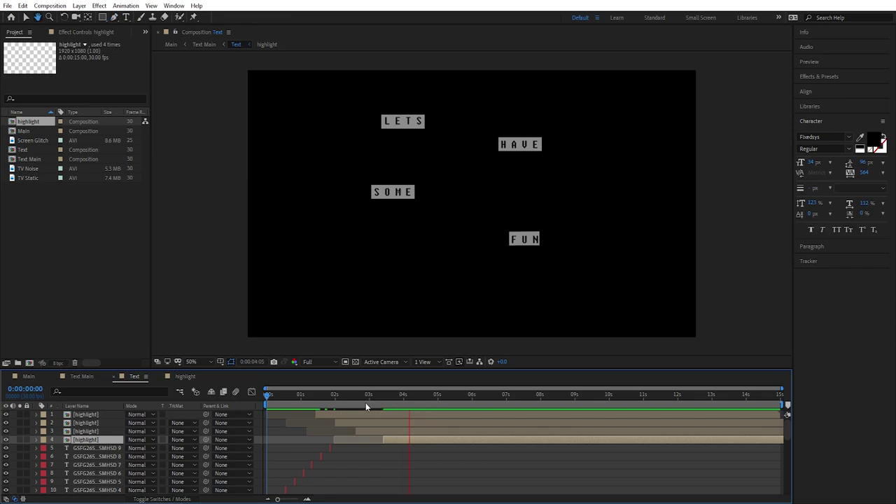
# Step: Shift the second to fourth highlight layers to start at about 2.4, 3.2 and 3.7 seconds, and replay the reveal
pyautogui.moveTo(350, 421); pyautogui.dragTo(405, 439)
pyautogui.click(396, 439)
pyautogui.click(364, 393)
pyautogui.click(299, 394)
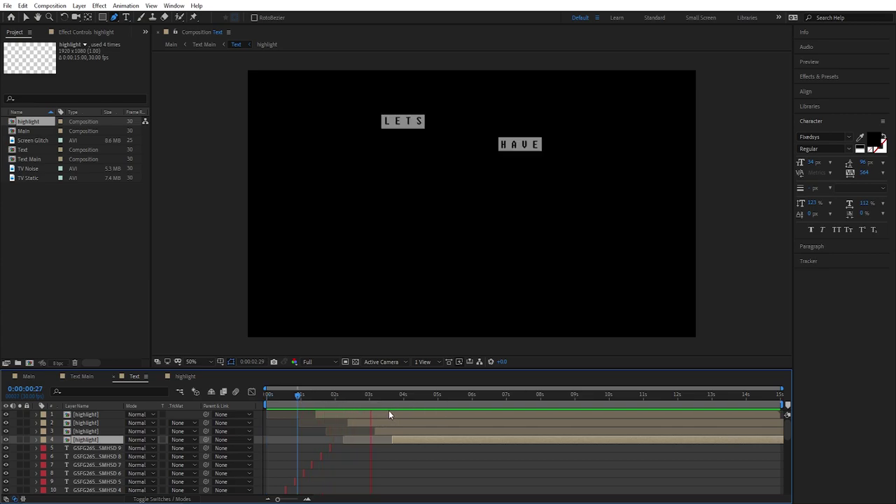
pyautogui.click(334, 396)
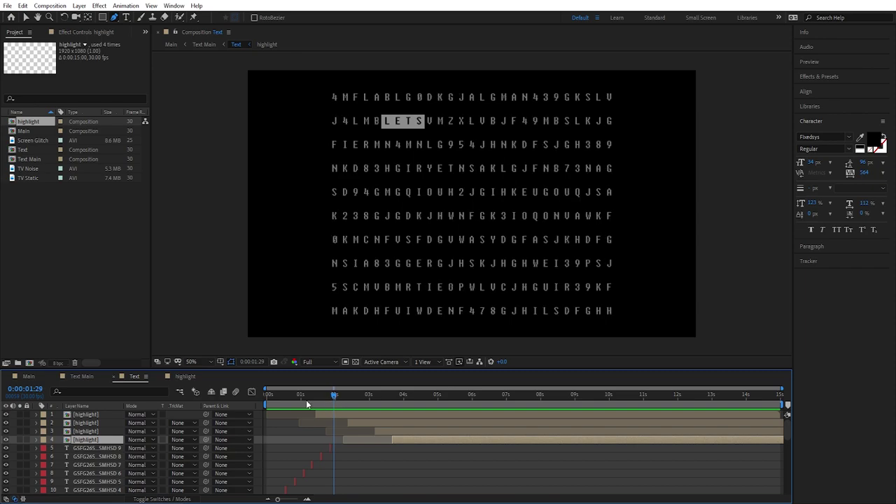
# Step: Pre-compose the four highlight layers into a new composition named "Highlight main"
pyautogui.click(86, 415)
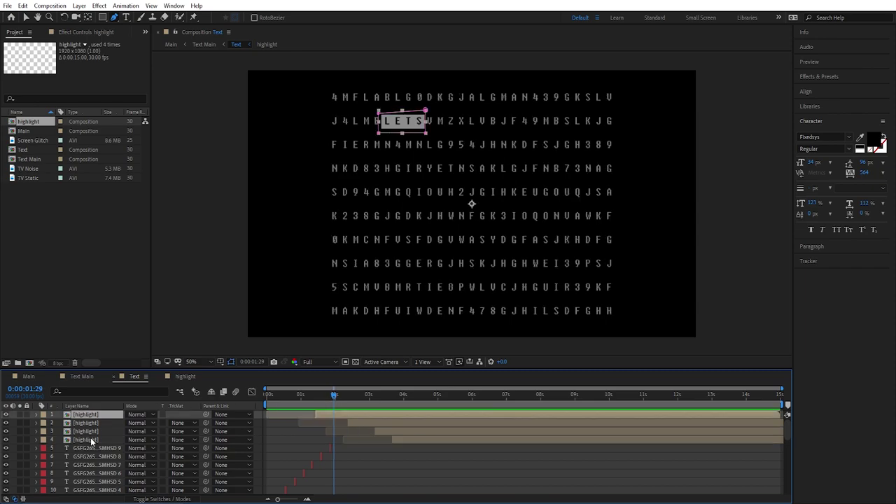
pyautogui.keyDown('shift'); pyautogui.click(91, 438); pyautogui.keyUp('shift')
pyautogui.rightClick(94, 425)
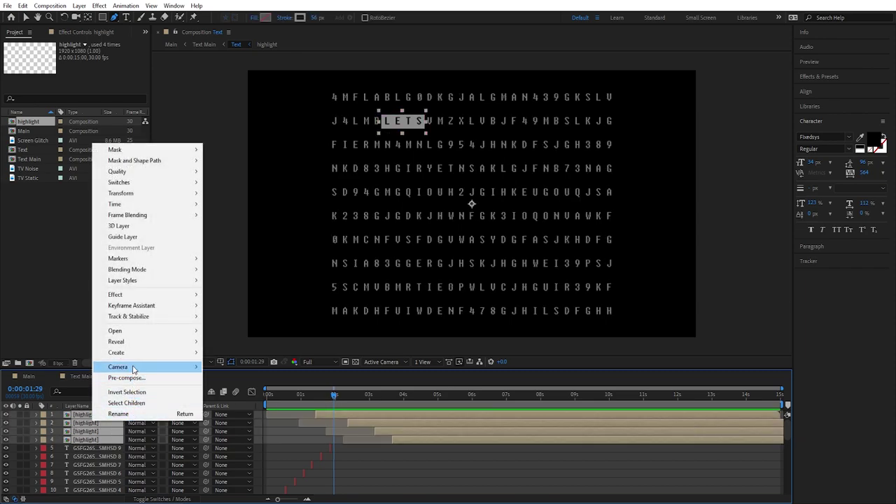
pyautogui.click(163, 376)
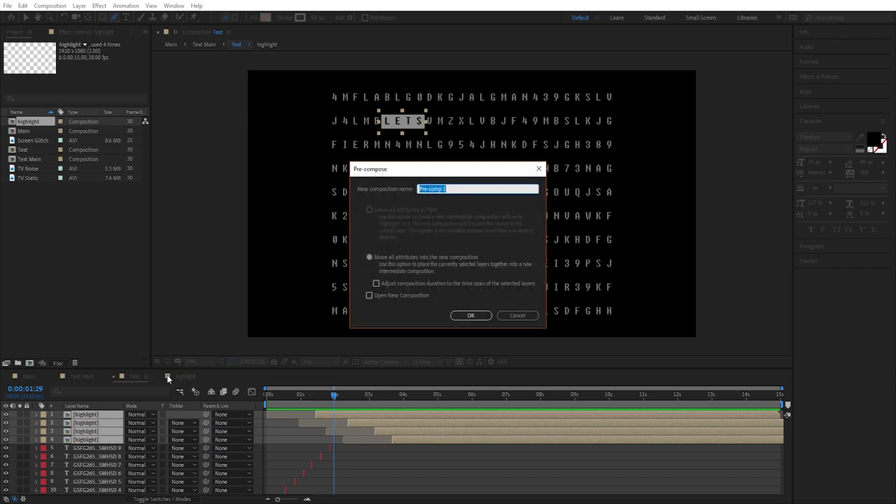
pyautogui.write('Highlight main')
pyautogui.press('Return')
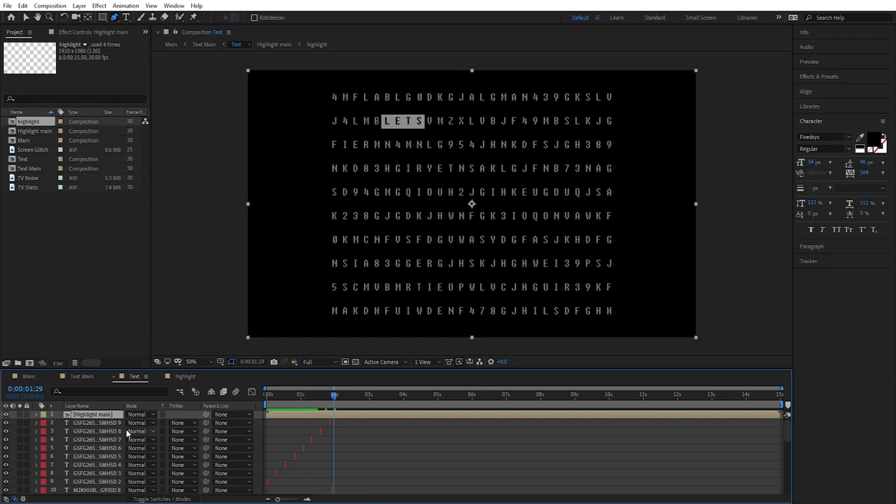
# Step: Delete the Highlight main layer from the Text composition and place it above the three Text layers in Text Main
pyautogui.click(96, 416)
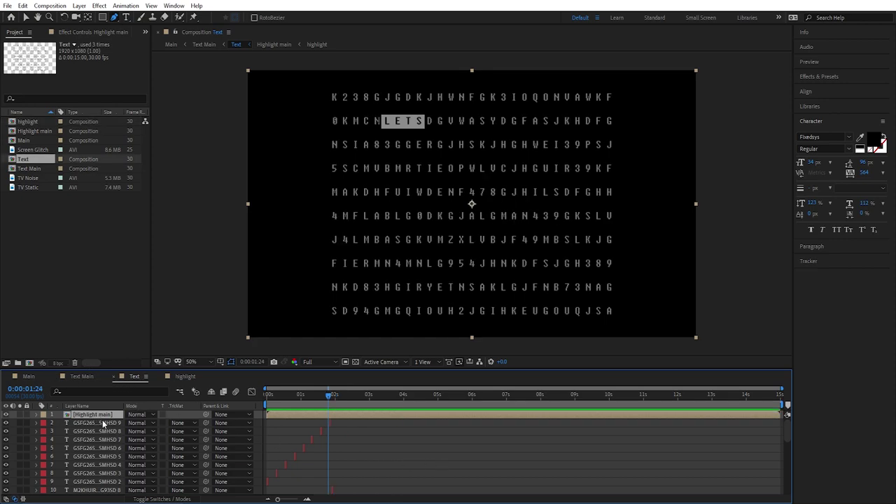
pyautogui.press('Delete')
pyautogui.click(82, 377)
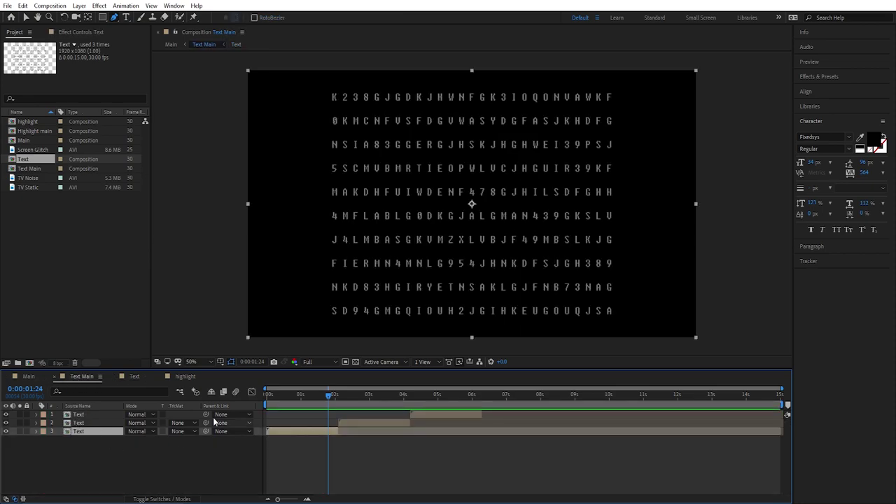
pyautogui.moveTo(320, 396); pyautogui.dragTo(307, 395)
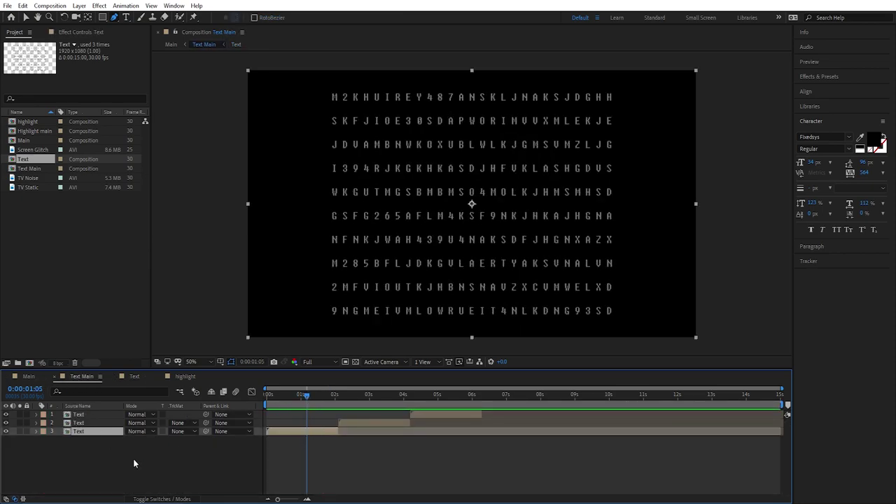
pyautogui.click(39, 132)
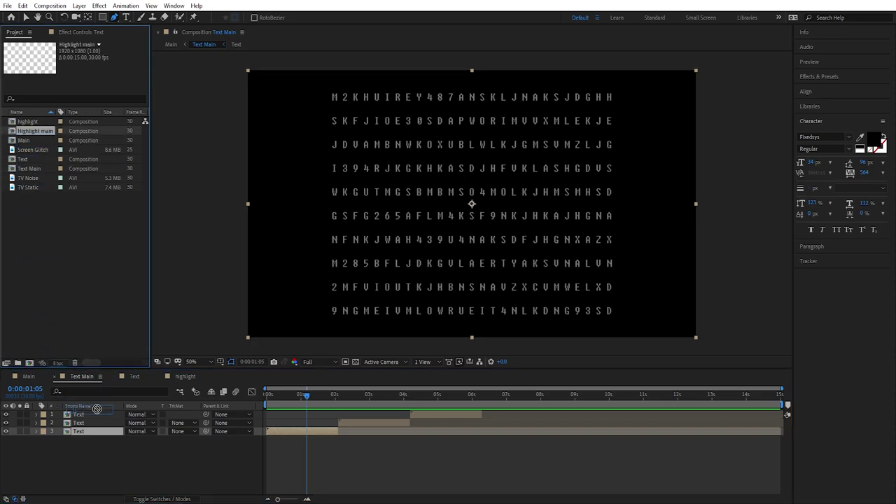
pyautogui.moveTo(99, 418); pyautogui.dragTo(100, 414)
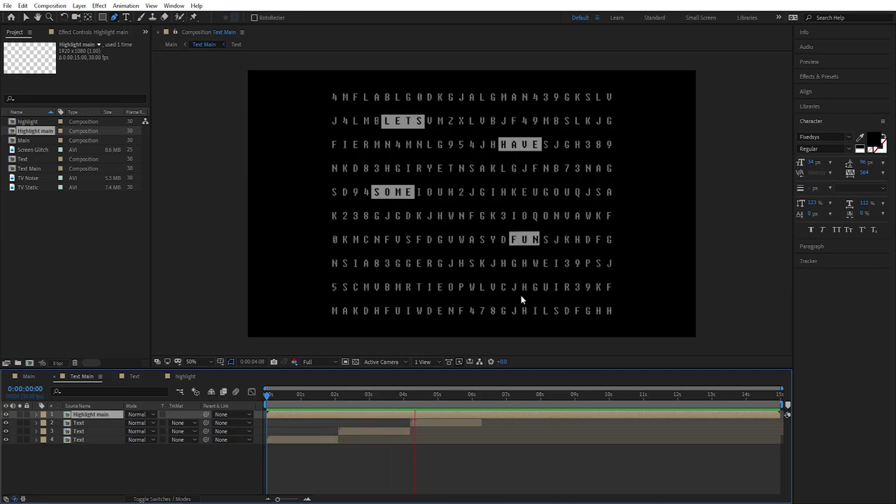
# Step: Play back the reveal in the Main composition, then split the Text Main layer at 0:00:04:14 and delete the second part
pyautogui.click(28, 377)
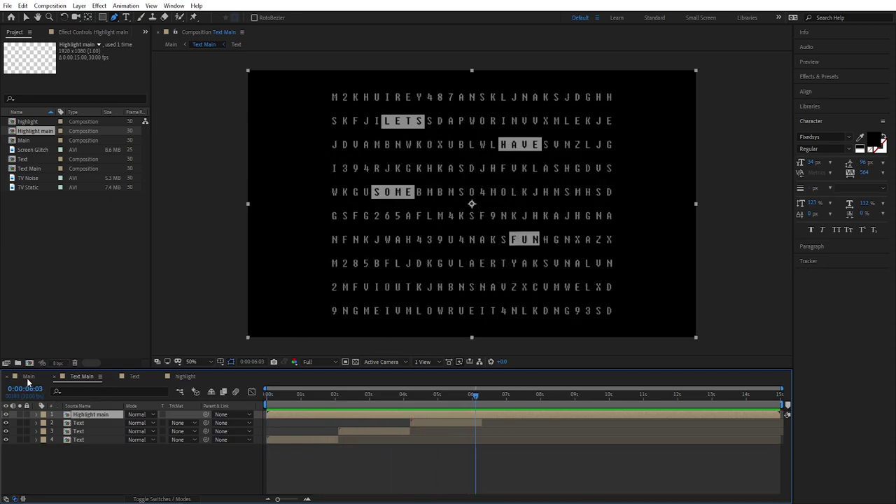
pyautogui.click(35, 415)
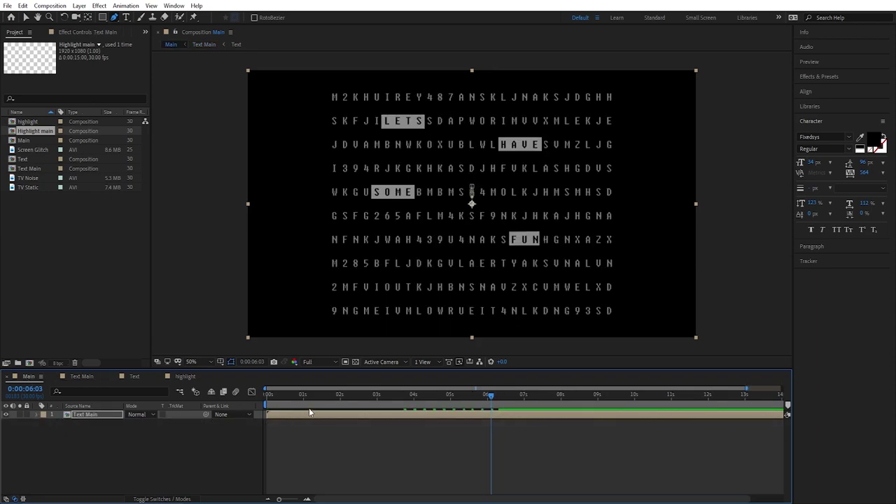
pyautogui.press('space')
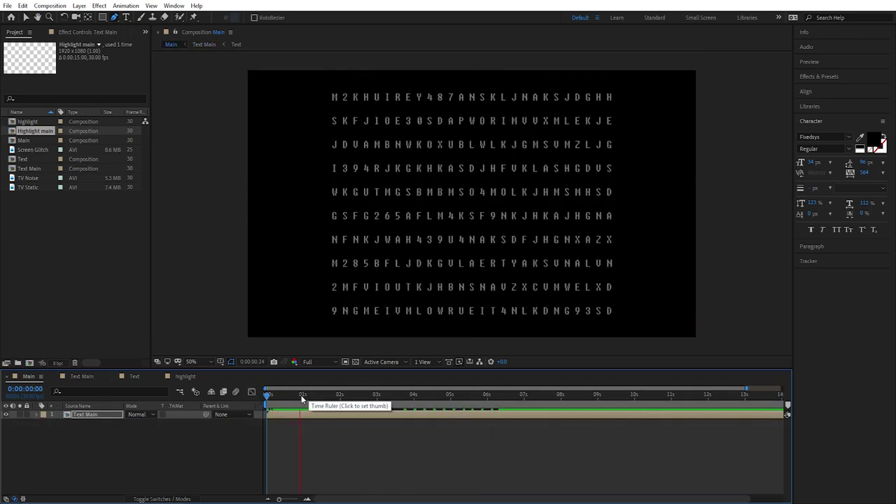
pyautogui.press('space')
pyautogui.press('space')
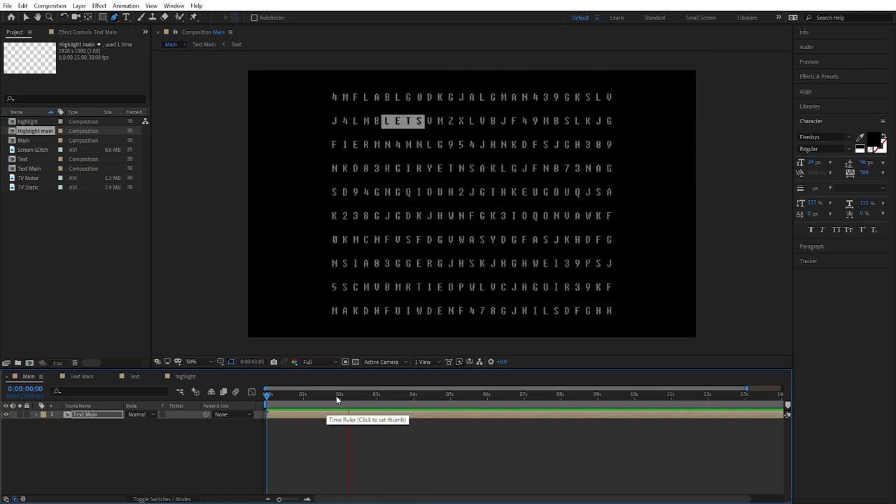
pyautogui.moveTo(327, 396); pyautogui.dragTo(434, 399)
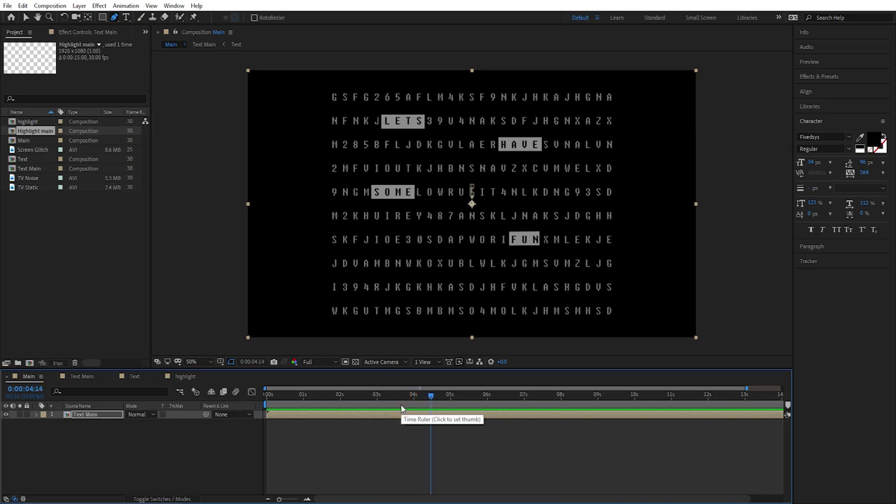
pyautogui.hotkey('ctrl', 'shift', 'd')
pyautogui.press('Delete')
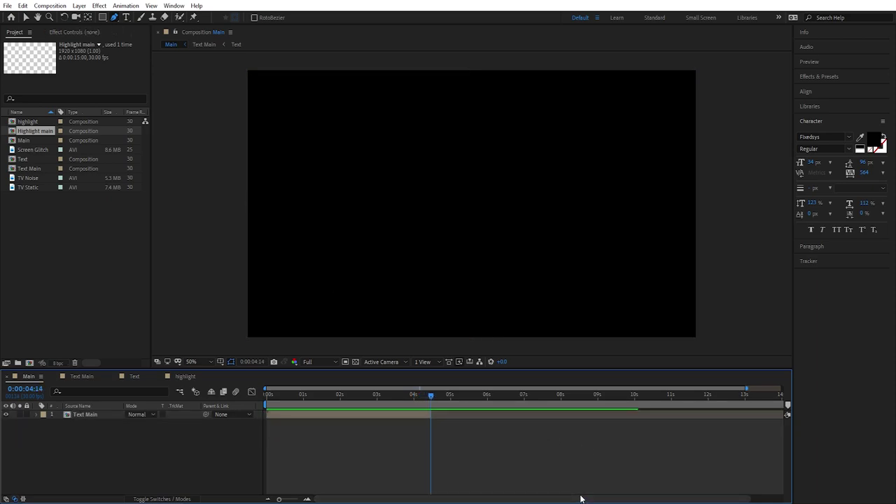
pyautogui.click(420, 396)
pyautogui.moveTo(419, 397)
pyautogui.mouseDown()
pyautogui.moveTo(271, 393)
pyautogui.moveTo(429, 394)
pyautogui.mouseUp()
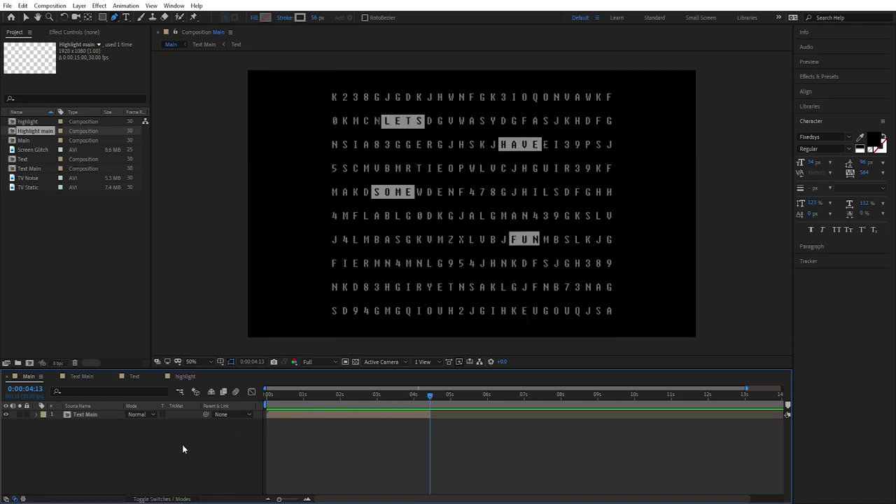
# Step: Add an empty text layer to the Main composition with a mid-grey text colour, and hide the Text Main layer
pyautogui.rightClick(159, 432)
pyautogui.moveTo(230, 326)
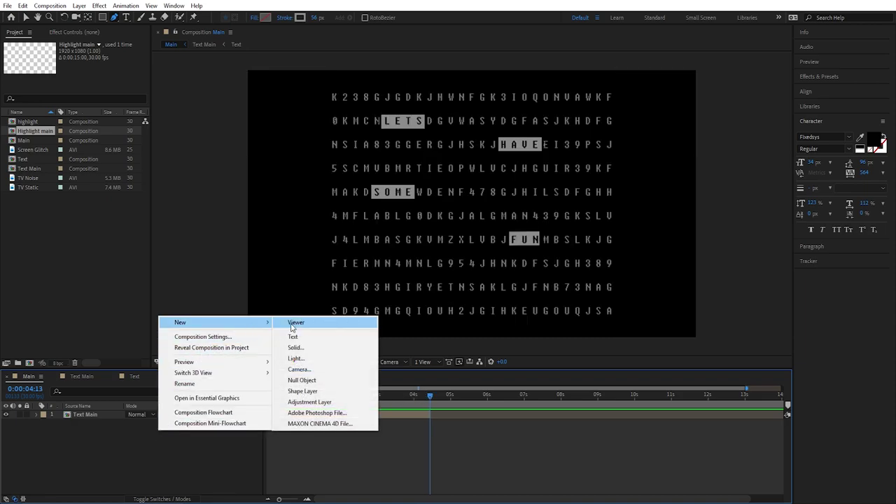
pyautogui.click(294, 336)
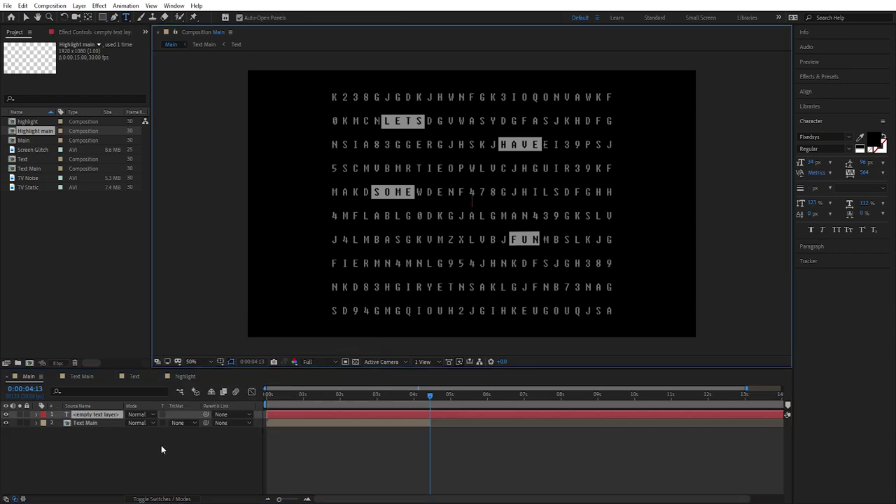
pyautogui.click(5, 423)
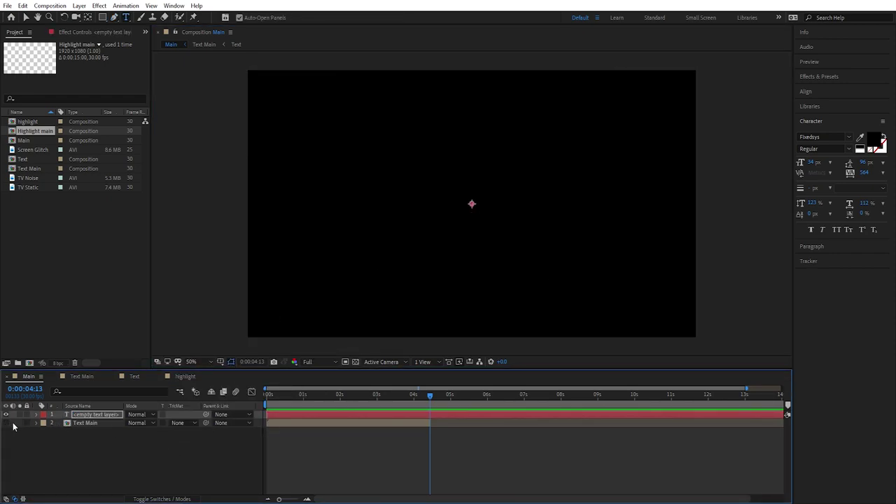
pyautogui.doubleClick(104, 414)
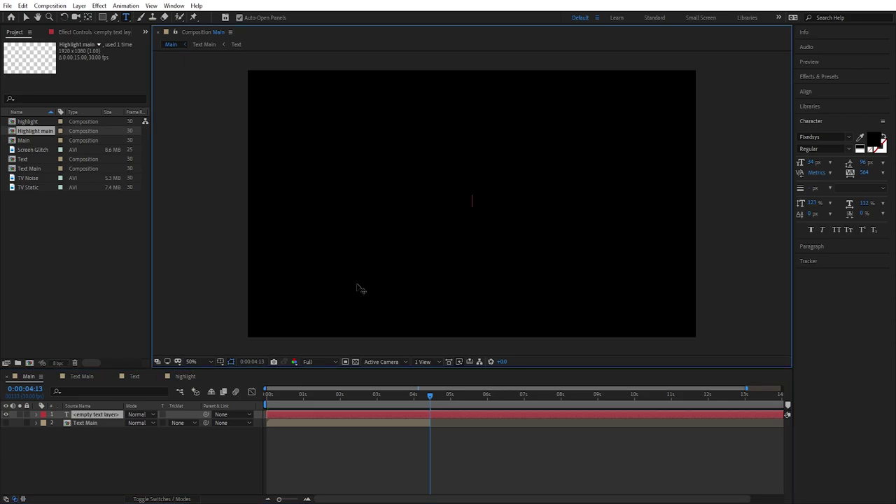
pyautogui.click(874, 143)
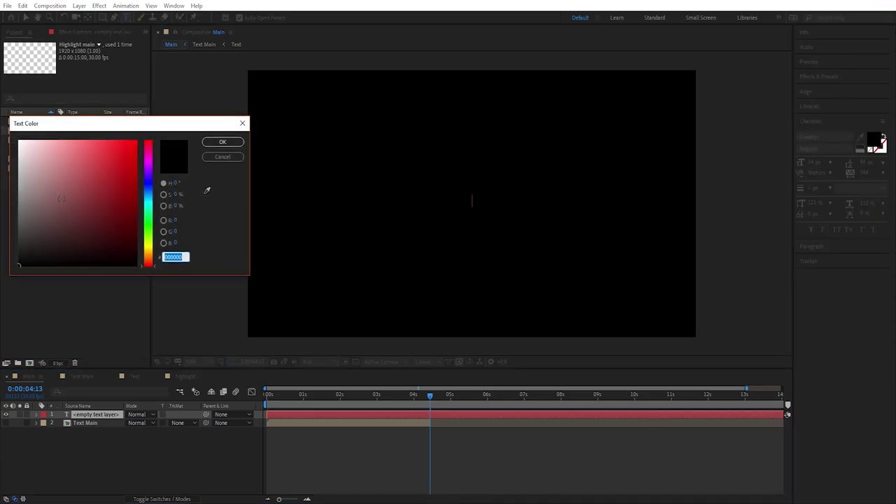
pyautogui.moveTo(62, 199); pyautogui.dragTo(15, 208)
pyautogui.press('Return')
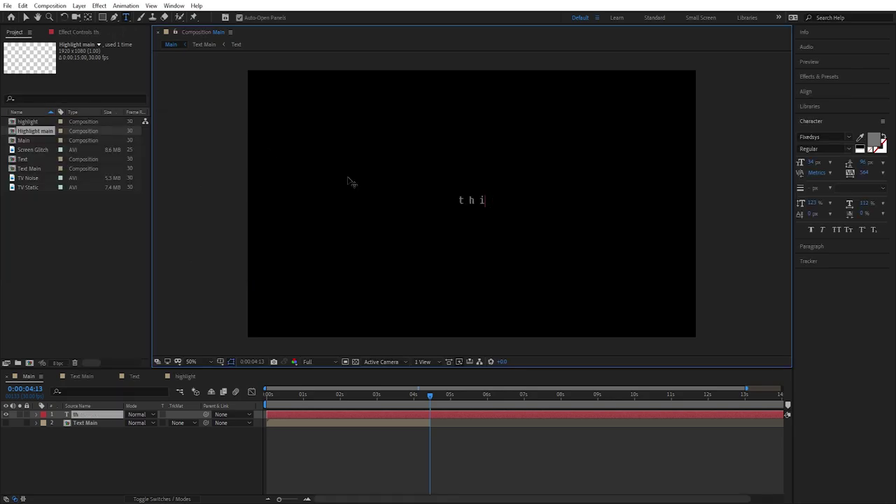
# Step: Enter "THIS YEAR" and "IS GONNA BE GOOD..." on two lines in the new text layer
pyautogui.write('THIS YEAR ')
pyautogui.write('I')
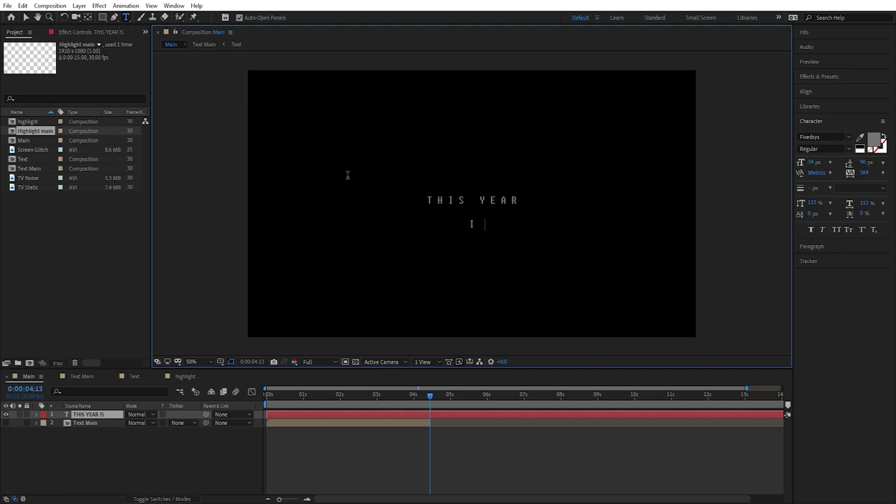
pyautogui.write('S GONNA BE G')
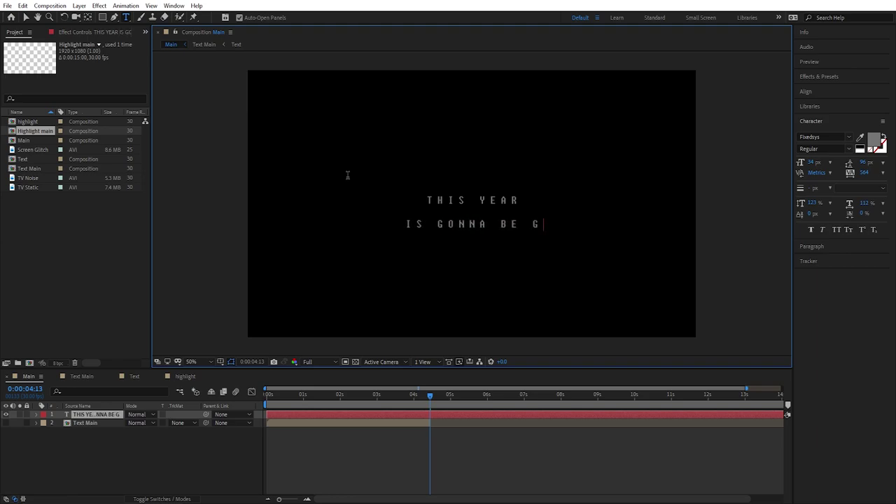
pyautogui.write('OOD...')
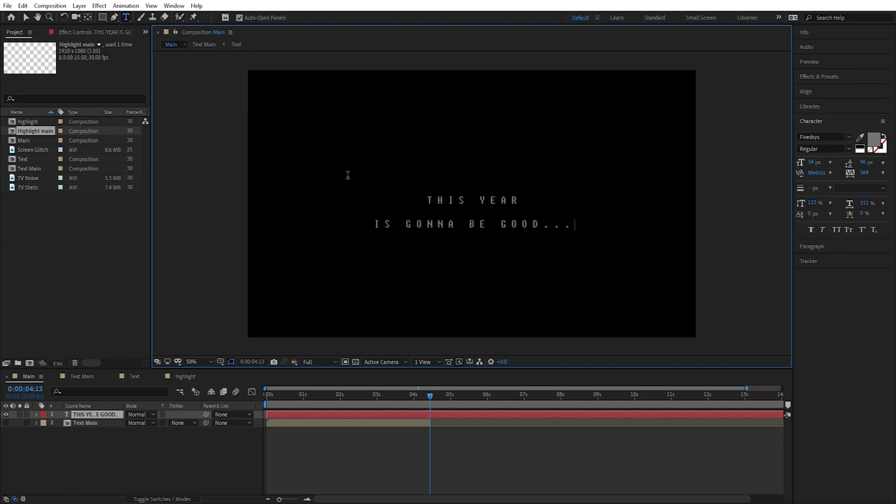
# Step: Set the whole title to 85 px with tracking 224, 108% vertical scale and 94% horizontal scale
pyautogui.hotkey('ctrl', 'a')
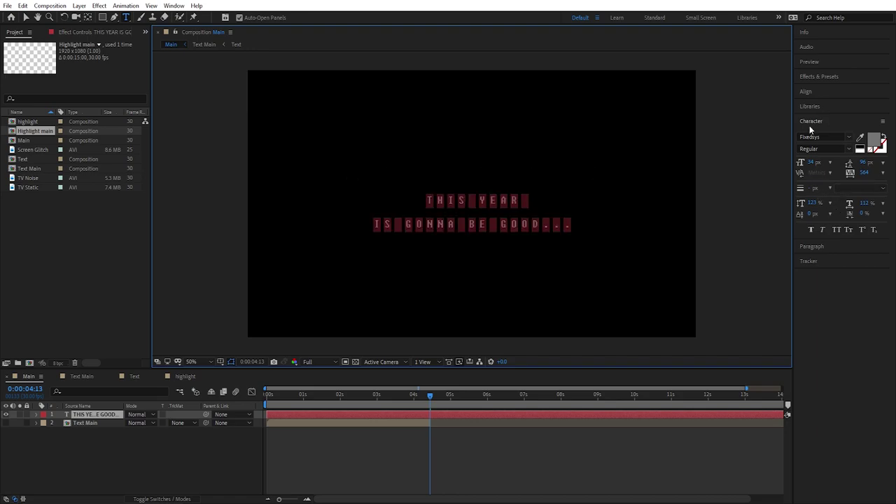
pyautogui.moveTo(812, 166); pyautogui.dragTo(828, 167)
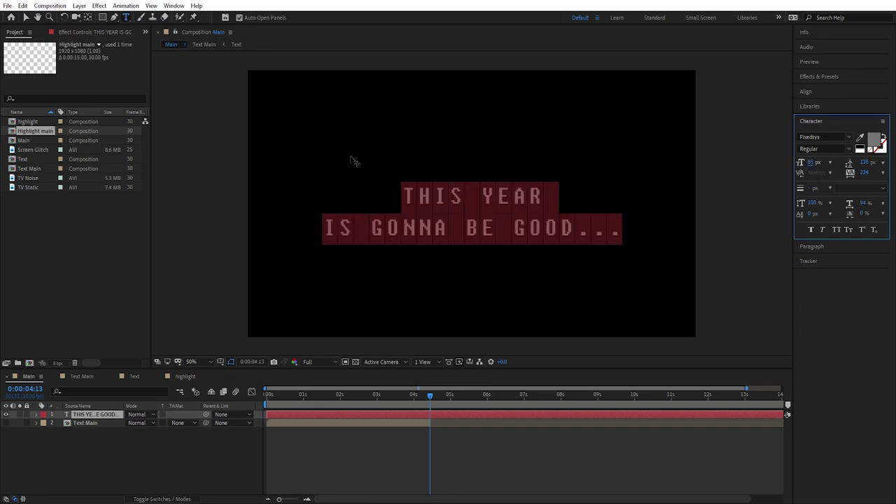
pyautogui.click(95, 414)
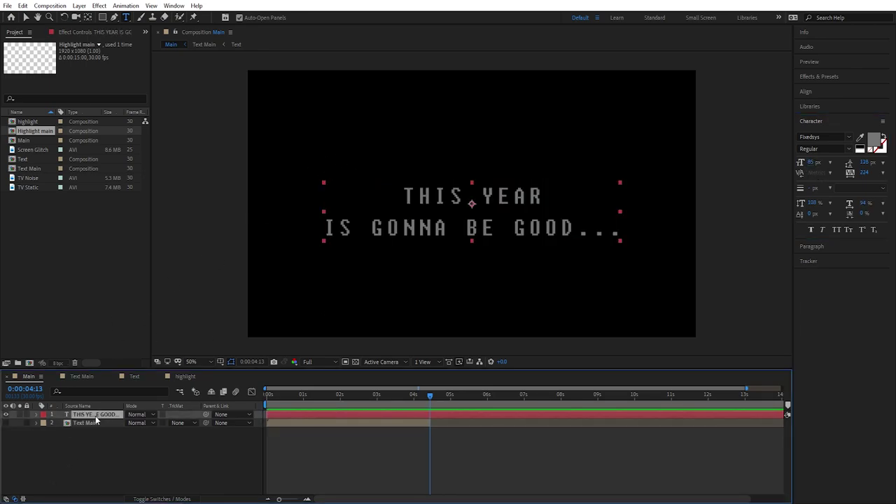
# Step: Pre-compose the title text layer under its default name and deselect it
pyautogui.rightClick(95, 414)
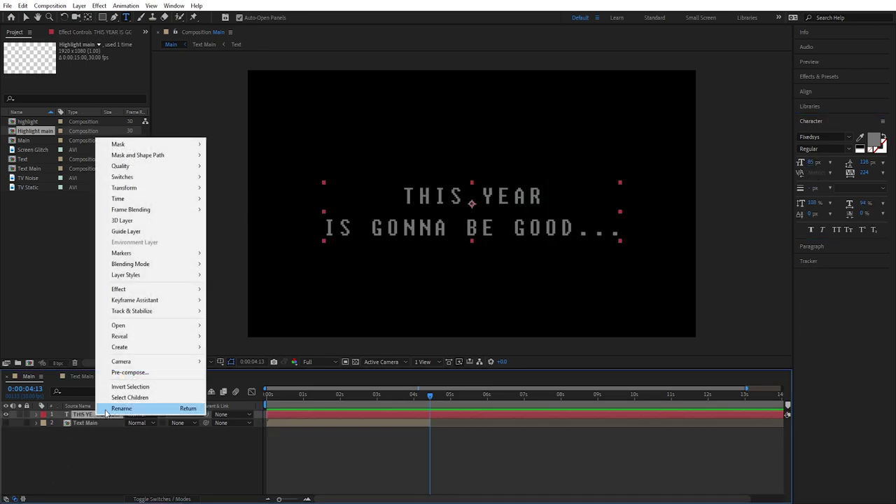
pyautogui.click(133, 372)
pyautogui.click(468, 315)
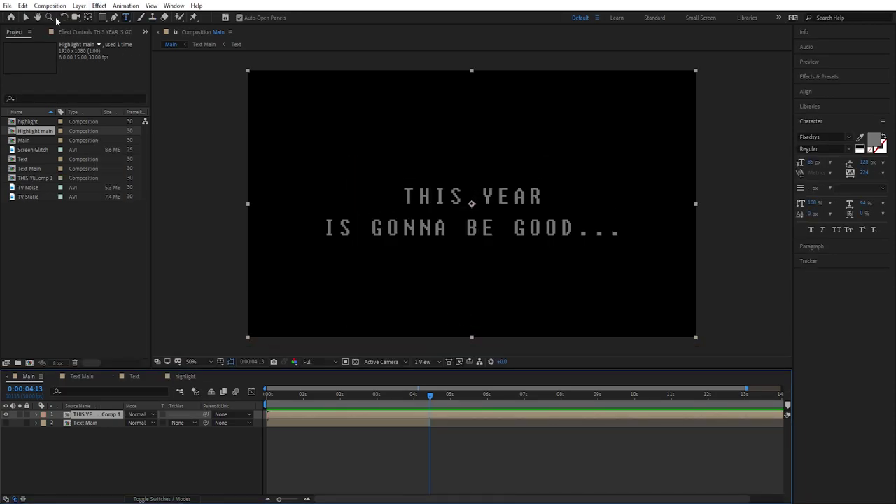
pyautogui.click(25, 18)
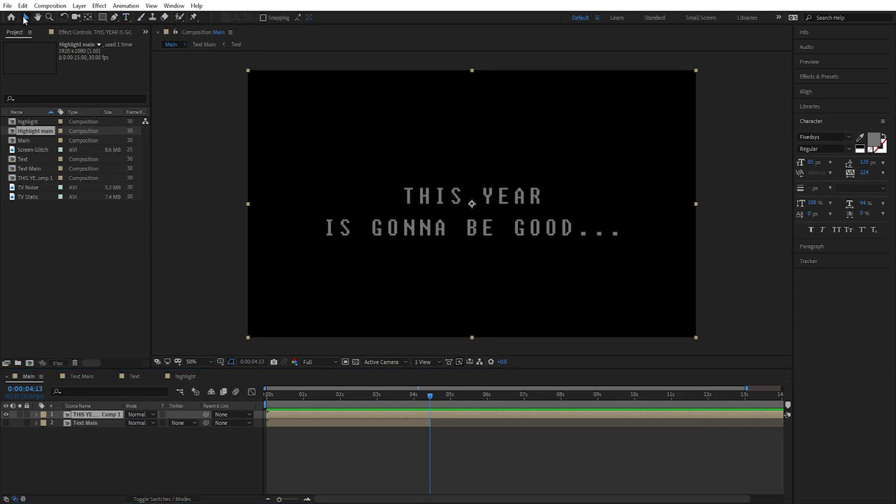
pyautogui.click(96, 453)
pyautogui.click(102, 17)
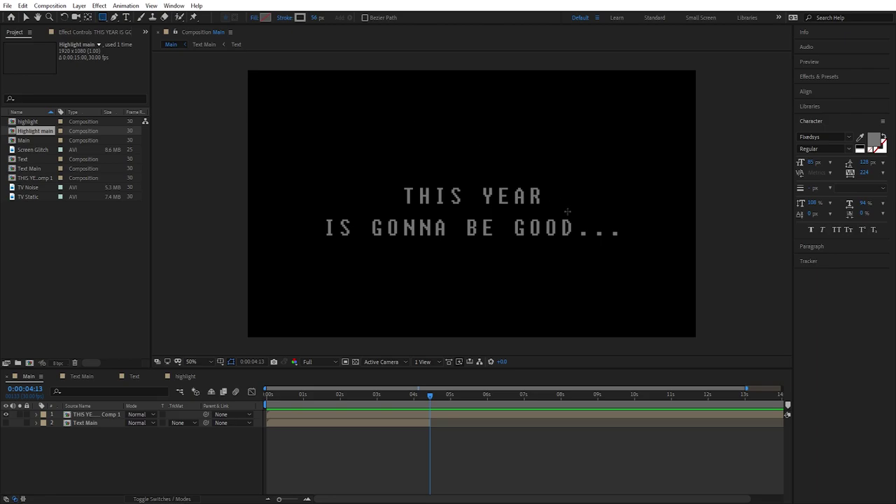
pyautogui.moveTo(561, 215); pyautogui.dragTo(576, 238)
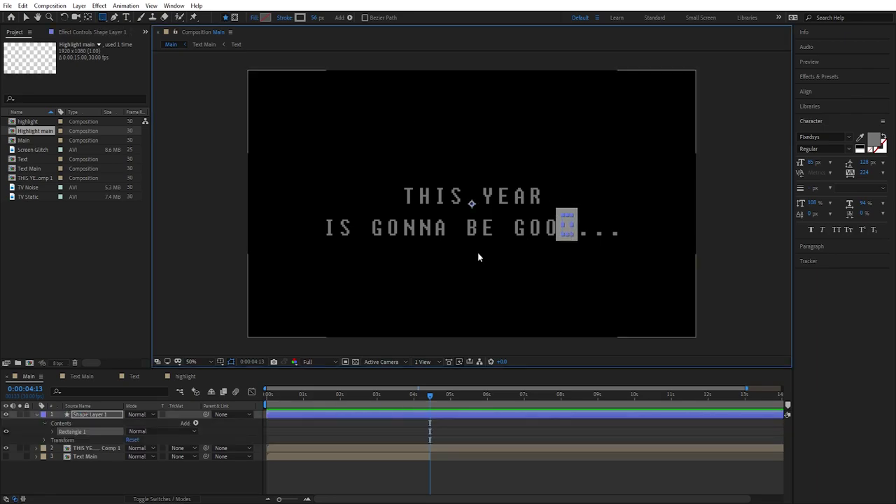
pyautogui.hotkey('ctrl', 'z')
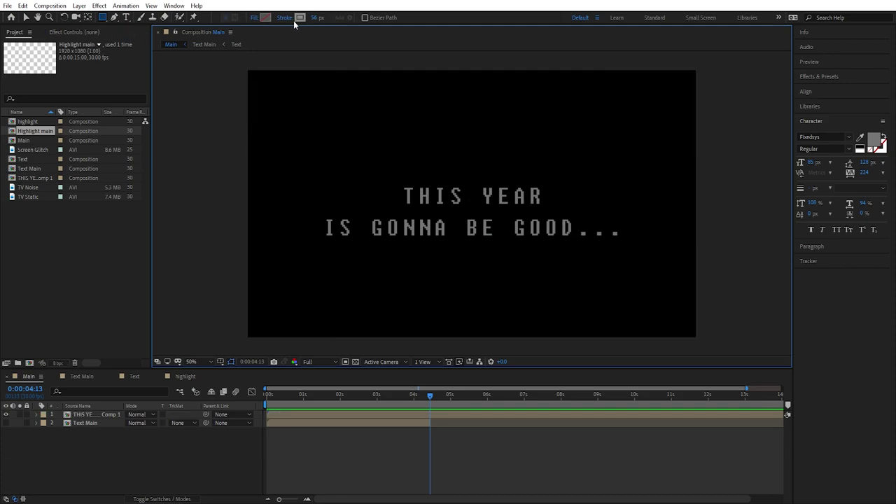
# Step: Draw a grey solid-filled rectangle with no stroke over the D of GOOD in the title
pyautogui.click(289, 20)
pyautogui.click(403, 224)
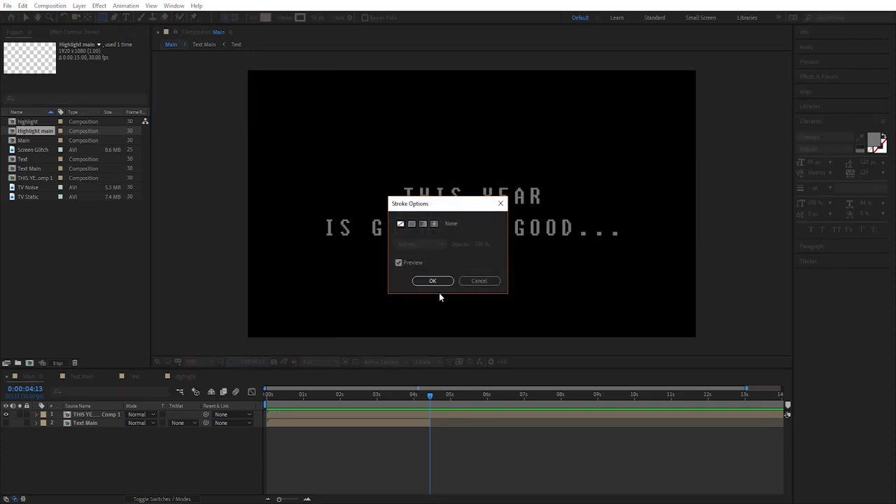
pyautogui.click(433, 279)
pyautogui.click(255, 18)
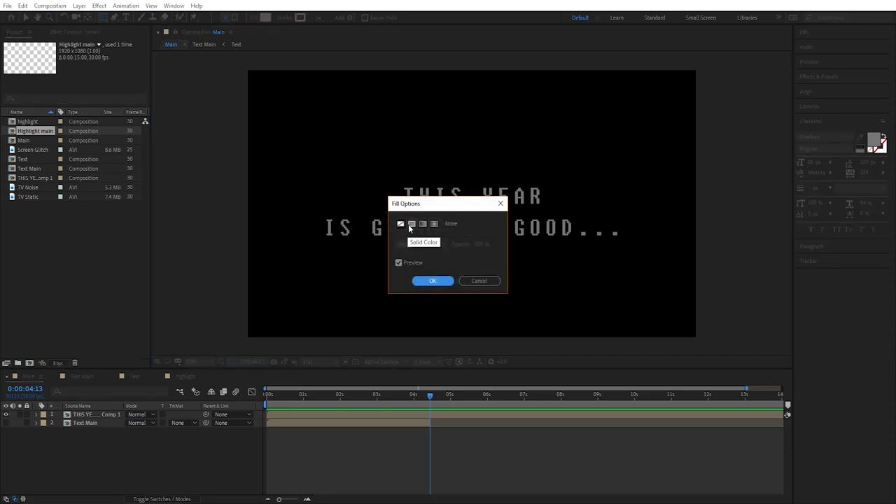
pyautogui.click(432, 280)
pyautogui.moveTo(558, 217); pyautogui.dragTo(579, 240)
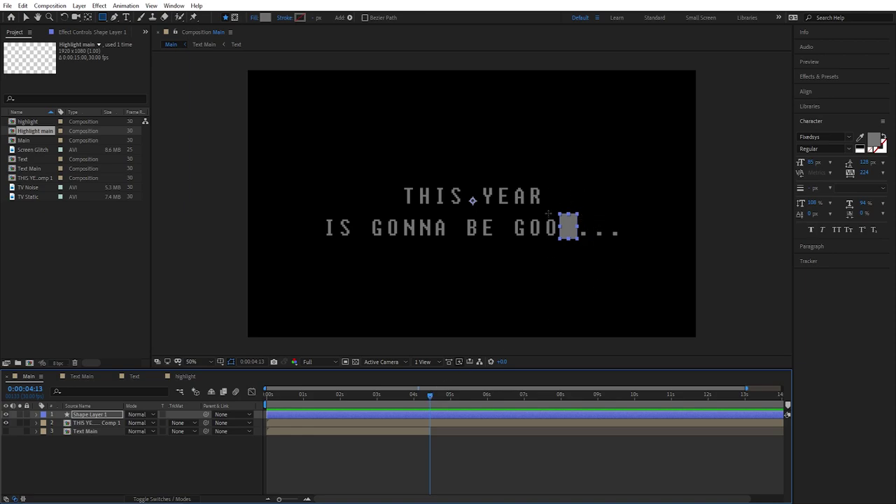
# Step: Show the Text Main layer and trim the starts of the shape layer and title comp to 0:00:04:14
pyautogui.moveTo(430, 397); pyautogui.dragTo(424, 397)
pyautogui.click(59, 435)
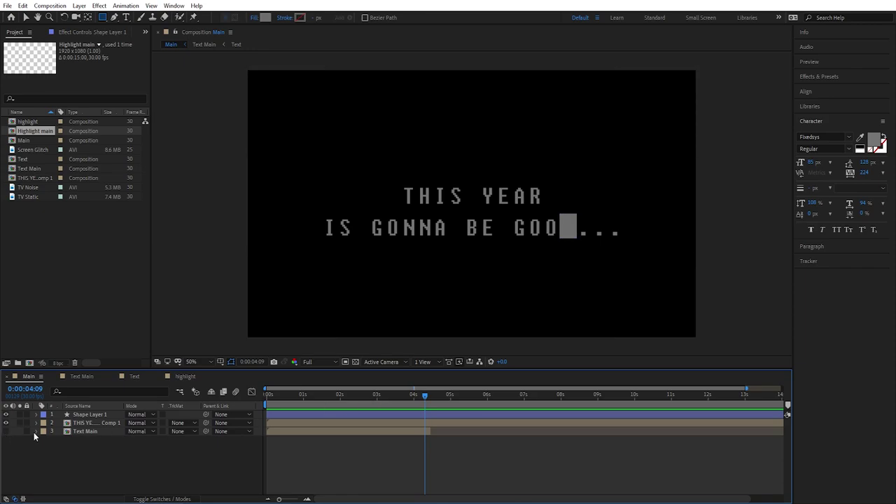
pyautogui.moveTo(425, 396); pyautogui.dragTo(431, 396)
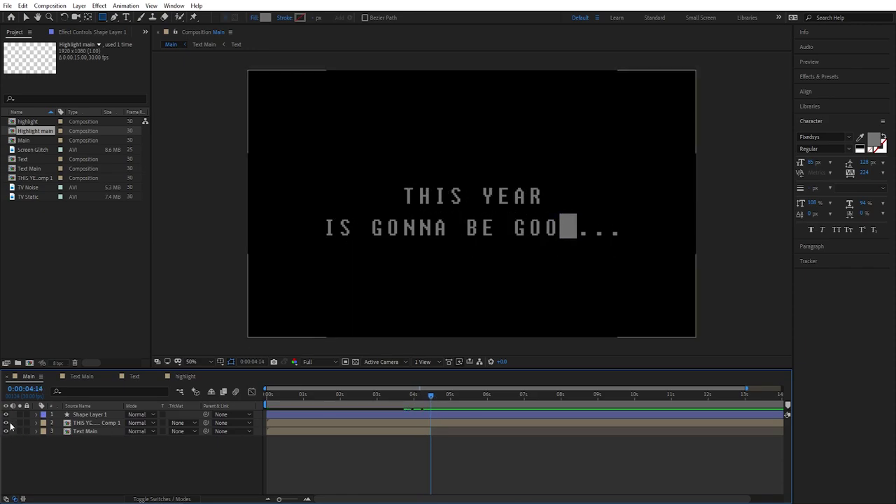
pyautogui.click(99, 422)
pyautogui.click(90, 415)
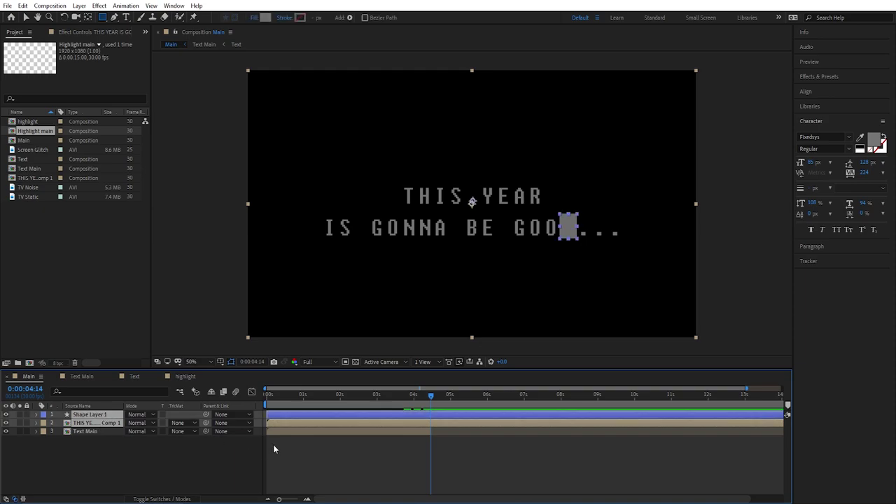
pyautogui.hotkey('alt', '[')
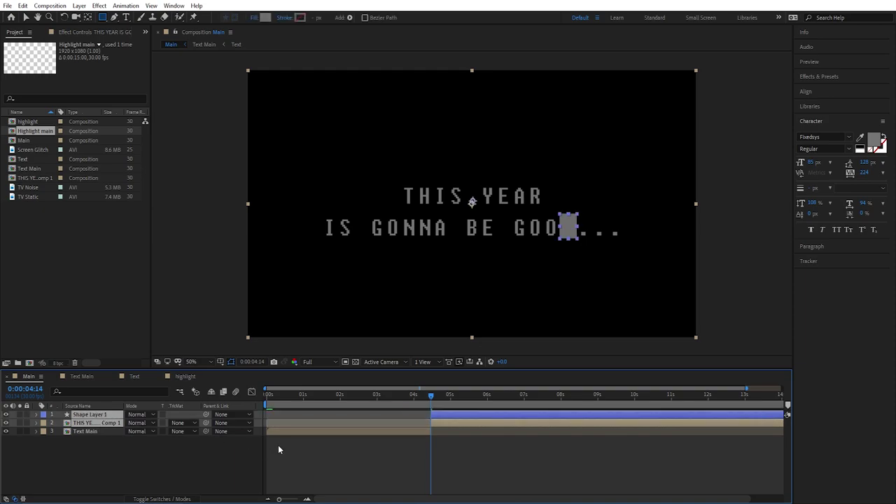
# Step: Keyframe the shape layer's position from 0:00:04:14 to 0:00:04:19 so the block slides horizontally from the D to just past the dots
pyautogui.click(89, 414)
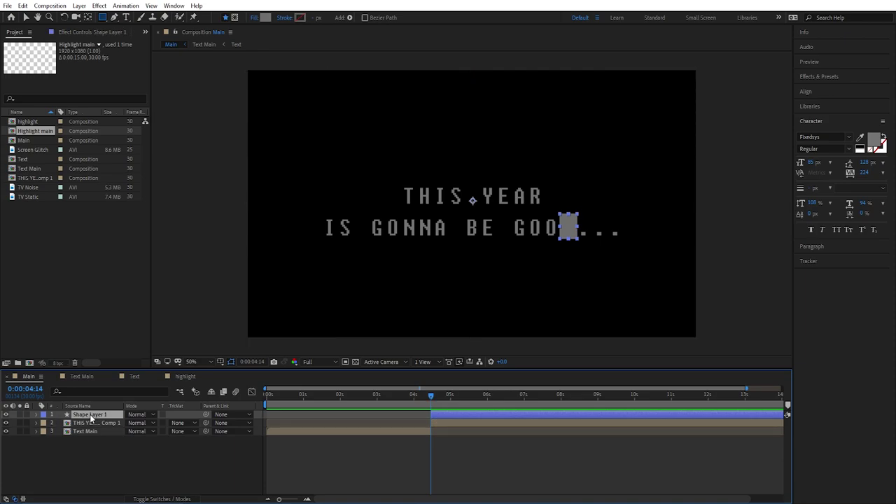
pyautogui.hotkey('alt', 'shift', 'p')
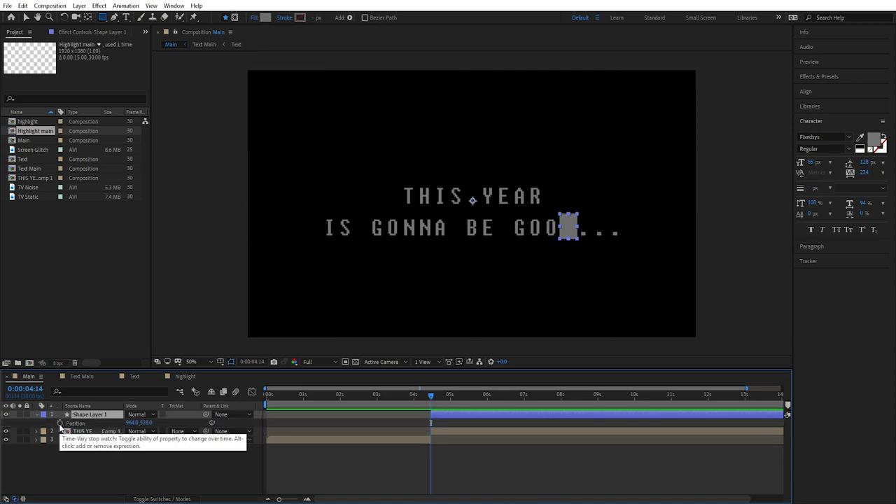
pyautogui.click(75, 423)
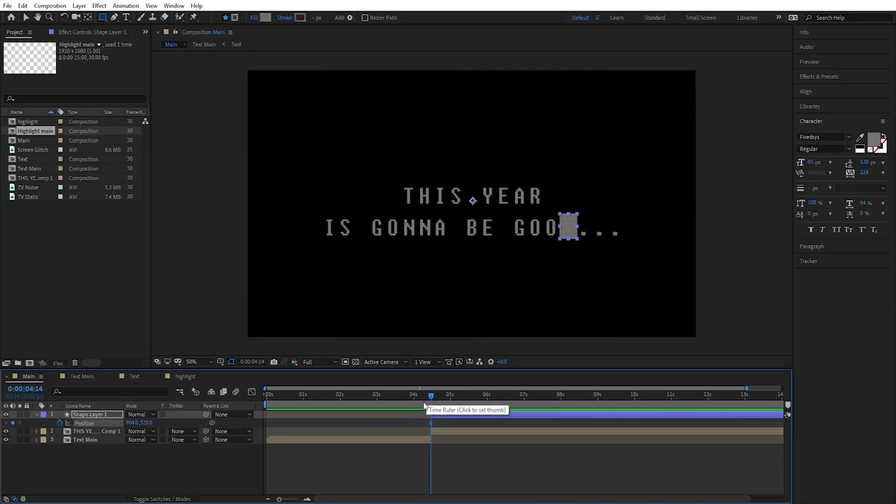
pyautogui.press('pagedown')
pyautogui.press('pagedown')
pyautogui.press('pagedown')
pyautogui.press('pagedown')
pyautogui.press('pagedown')
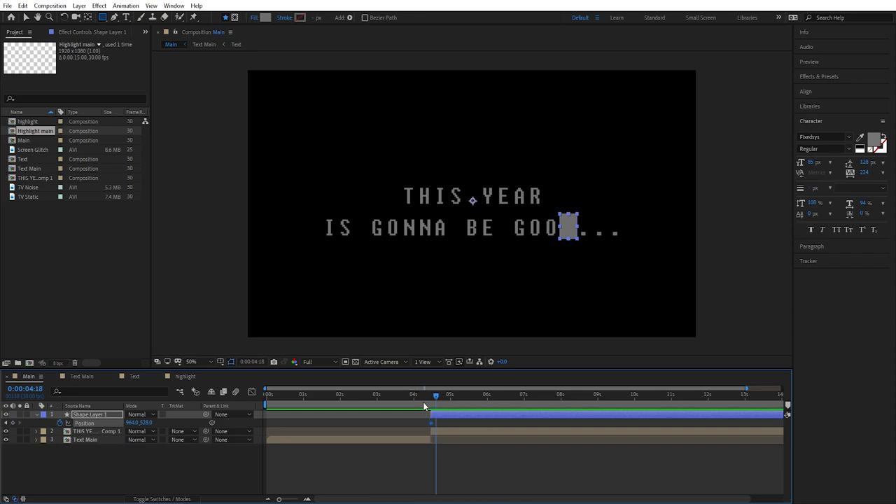
pyautogui.moveTo(132, 423); pyautogui.dragTo(242, 423)
pyautogui.moveTo(436, 396)
pyautogui.mouseDown()
pyautogui.moveTo(418, 398)
pyautogui.moveTo(440, 398)
pyautogui.moveTo(430, 398)
pyautogui.mouseUp()
pyautogui.click(35, 415)
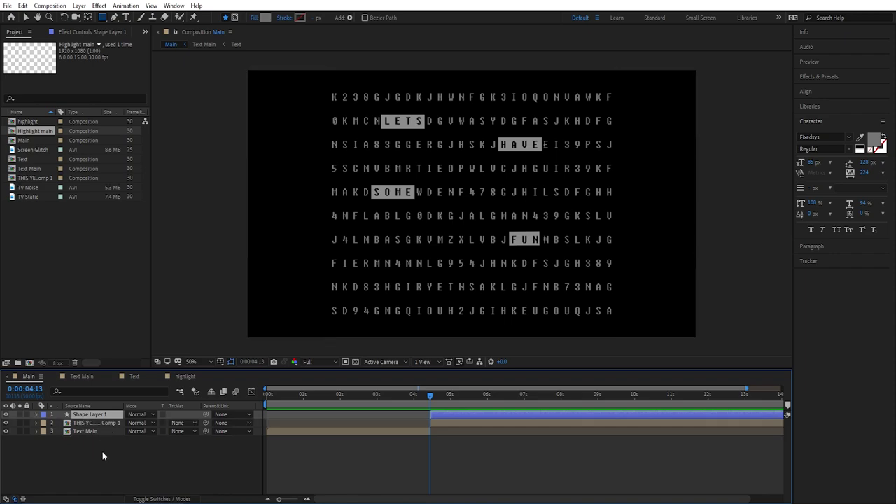
pyautogui.click(103, 452)
# Step: Draw a four-point mask around "D..." on the title comp with the Pen tool and invert it
pyautogui.click(96, 423)
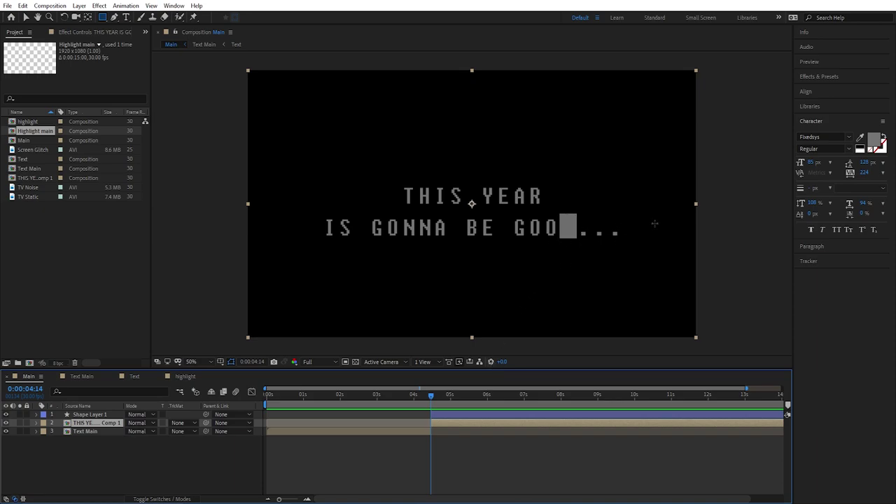
pyautogui.click(114, 18)
pyautogui.click(563, 207)
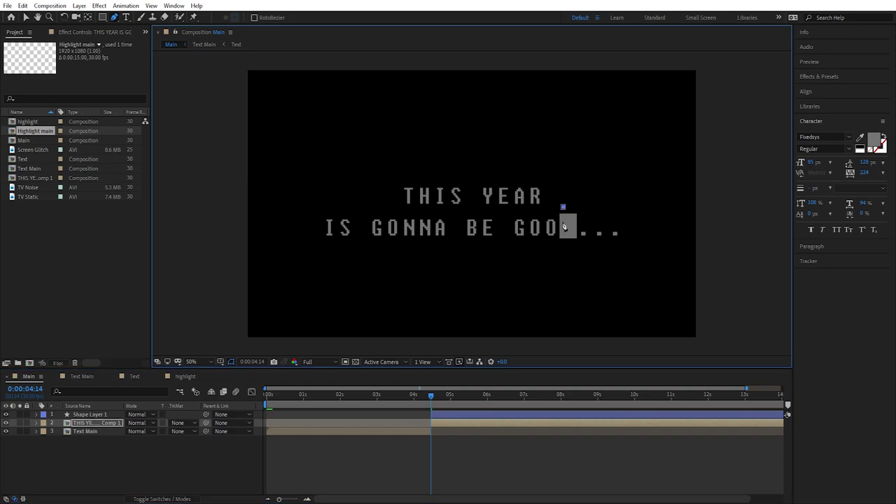
pyautogui.click(564, 247)
pyautogui.click(724, 250)
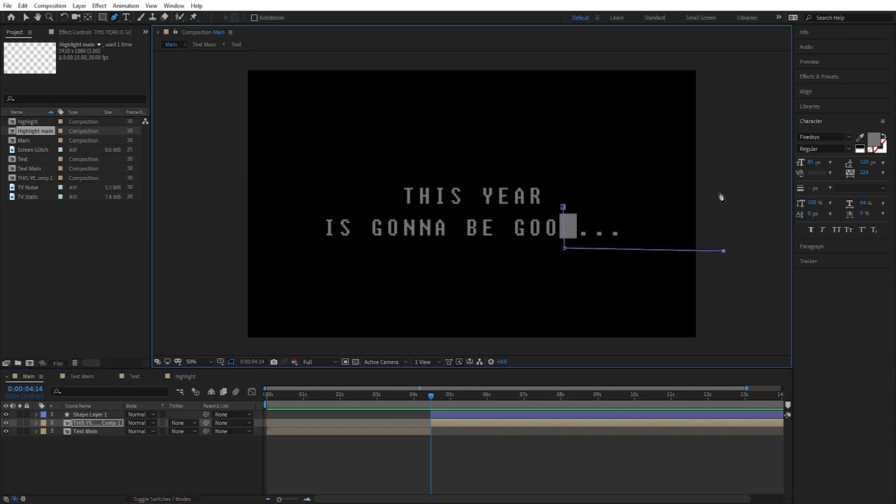
pyautogui.click(719, 192)
pyautogui.click(563, 207)
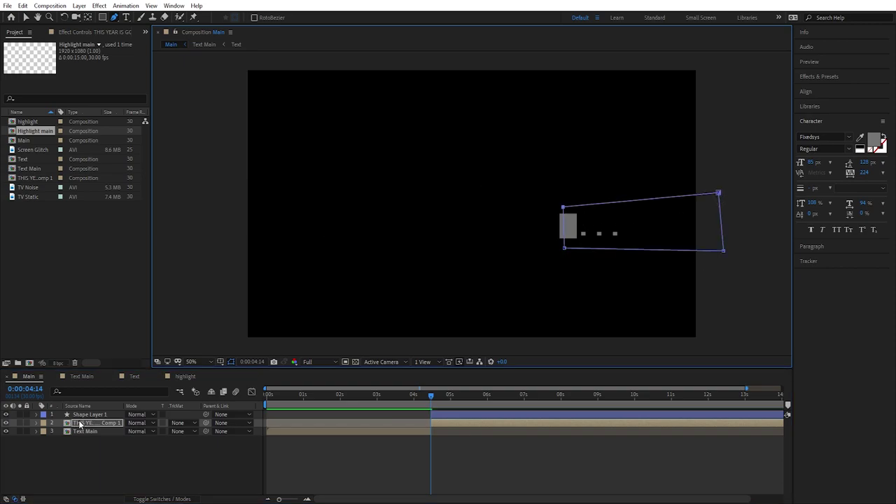
pyautogui.press('m')
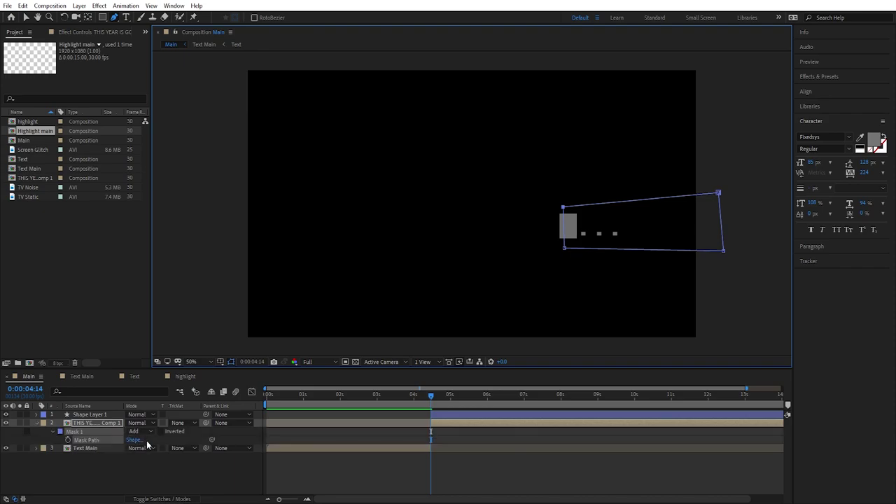
pyautogui.click(160, 432)
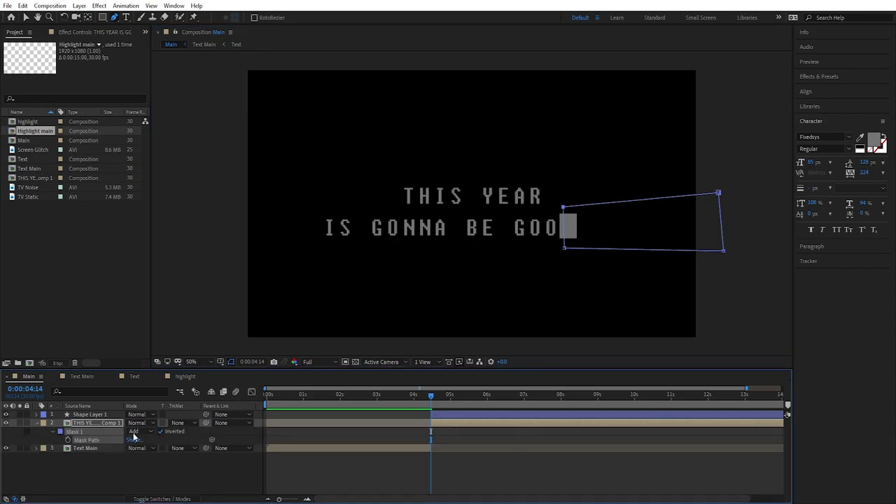
# Step: Keyframe the title's mask path at 0:00:04:14 and shift the mask past the dots at 0:00:04:19, following the block
pyautogui.click(68, 442)
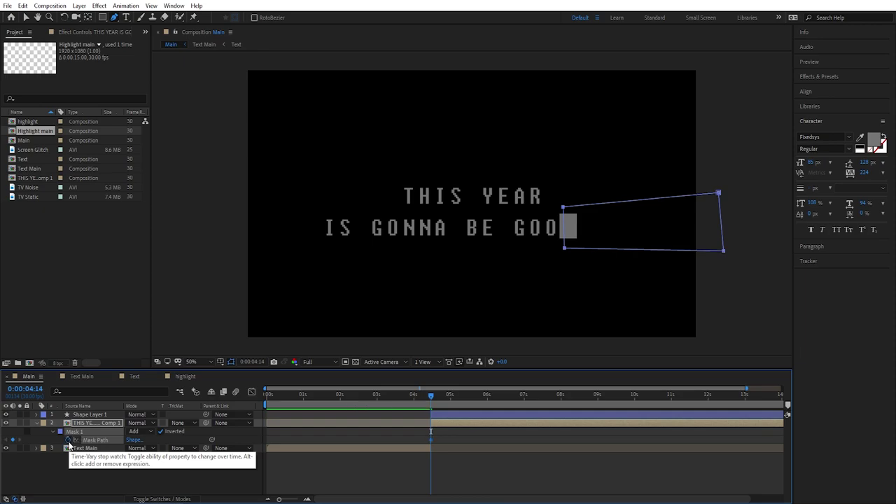
pyautogui.press('pagedown')
pyautogui.press('pagedown')
pyautogui.press('pagedown')
pyautogui.press('pagedown')
pyautogui.press('pagedown')
pyautogui.press('pagedown')
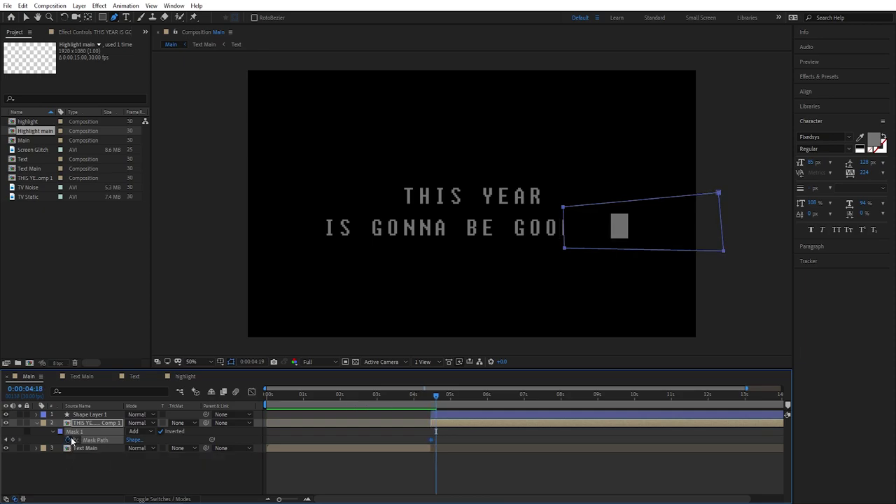
pyautogui.press('pageup')
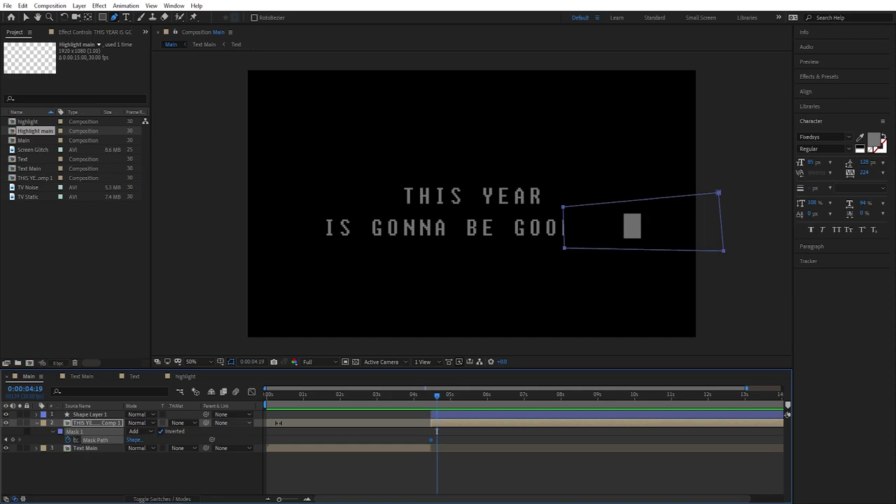
pyautogui.moveTo(567, 253); pyautogui.dragTo(631, 250)
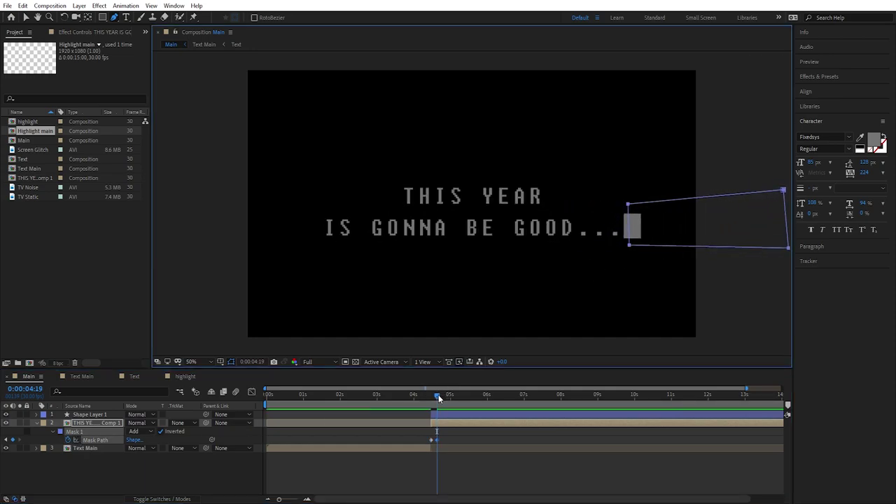
# Step: Pre-compose the shape layer and the title comp together as Pre-comp 1
pyautogui.click(103, 415)
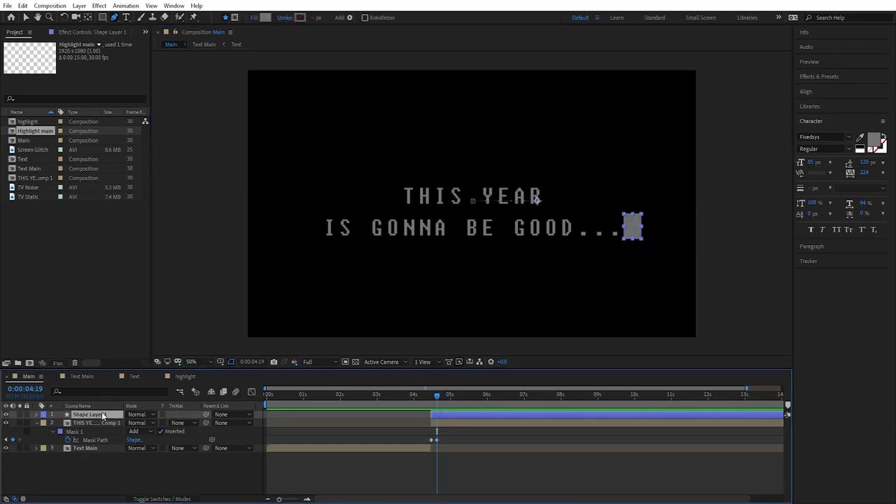
pyautogui.click(36, 424)
pyautogui.keyDown('shift'); pyautogui.click(84, 424); pyautogui.keyUp('shift')
pyautogui.rightClick(91, 424)
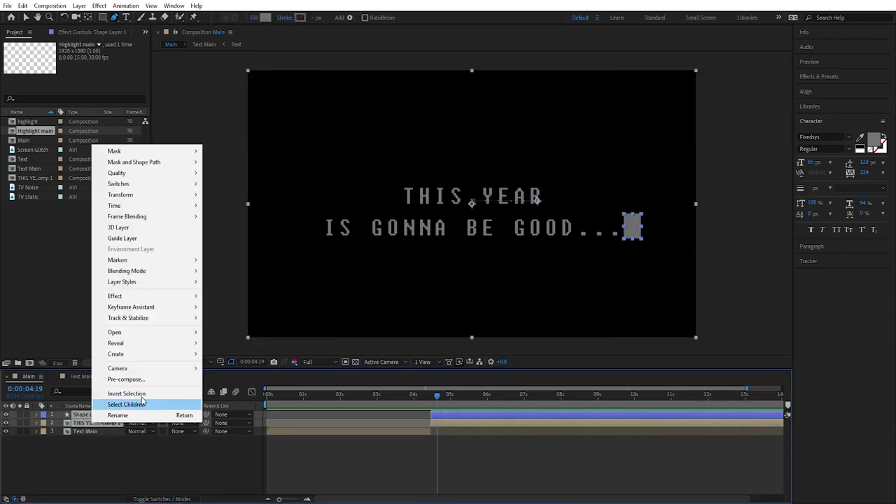
pyautogui.click(126, 379)
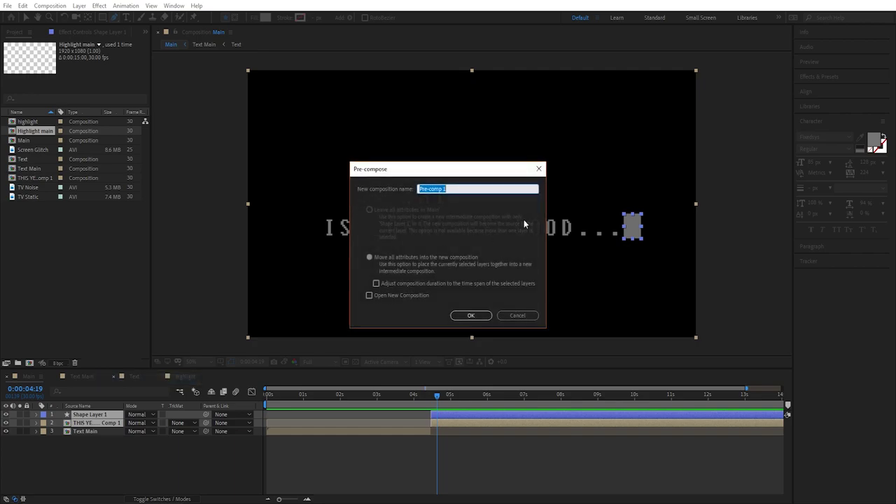
pyautogui.click(467, 315)
# Step: In Pre-comp 1, split the block's shape layer at 0:00:04:20 and 0:00:04:29, and delete the remaining end piece
pyautogui.doubleClick(91, 415)
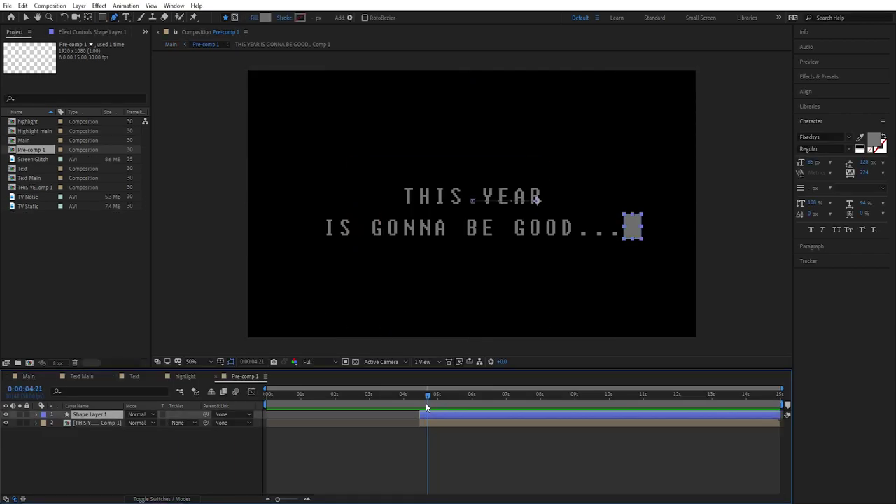
pyautogui.moveTo(426, 397); pyautogui.dragTo(426, 398)
pyautogui.hotkey('ctrl', 'shift', 'd')
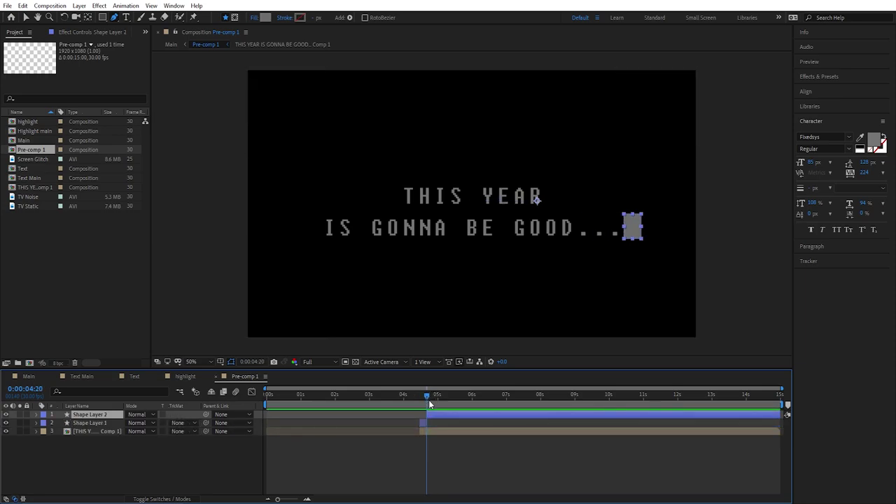
pyautogui.moveTo(427, 395); pyautogui.dragTo(438, 397)
pyautogui.hotkey('ctrl', 'shift', 'd')
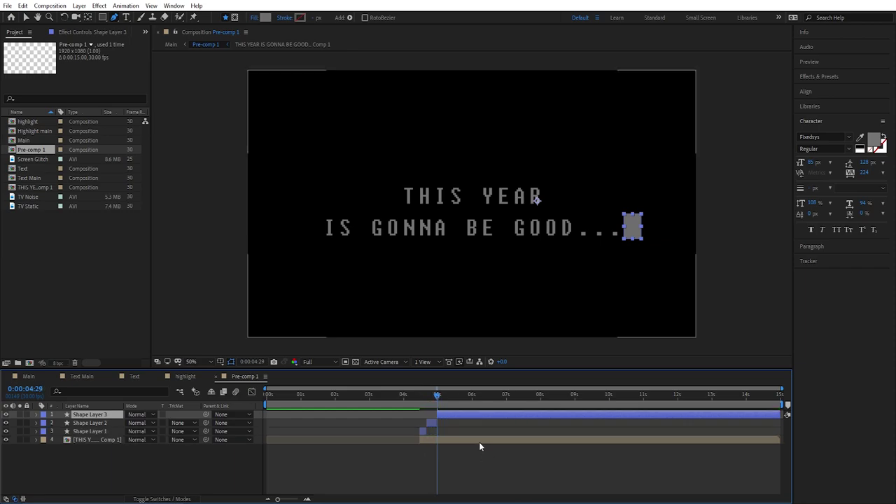
pyautogui.press('Delete')
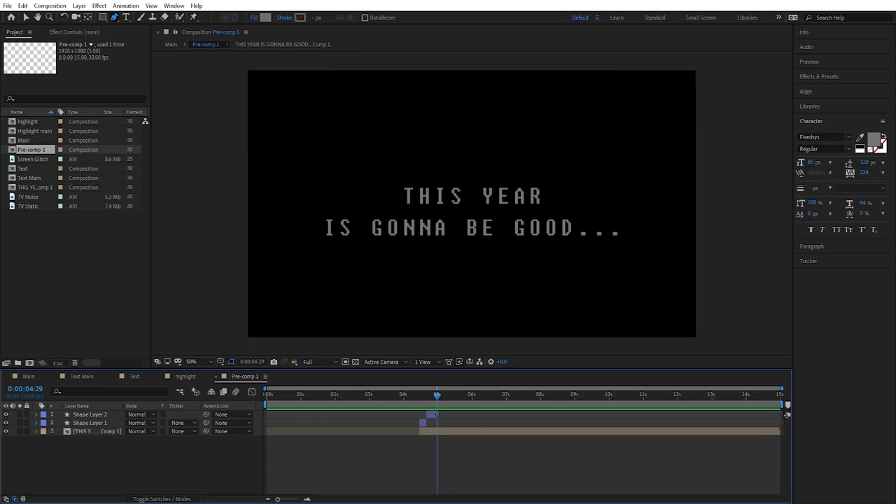
# Step: Move the short block segment to about 5 seconds, duplicate it three times, and space the copies up to about 7 seconds for blinking
pyautogui.moveTo(431, 414); pyautogui.dragTo(393, 399)
pyautogui.click(449, 397)
pyautogui.hotkey('ctrl', 'd')
pyautogui.hotkey('ctrl', 'd')
pyautogui.hotkey('ctrl', 'd')
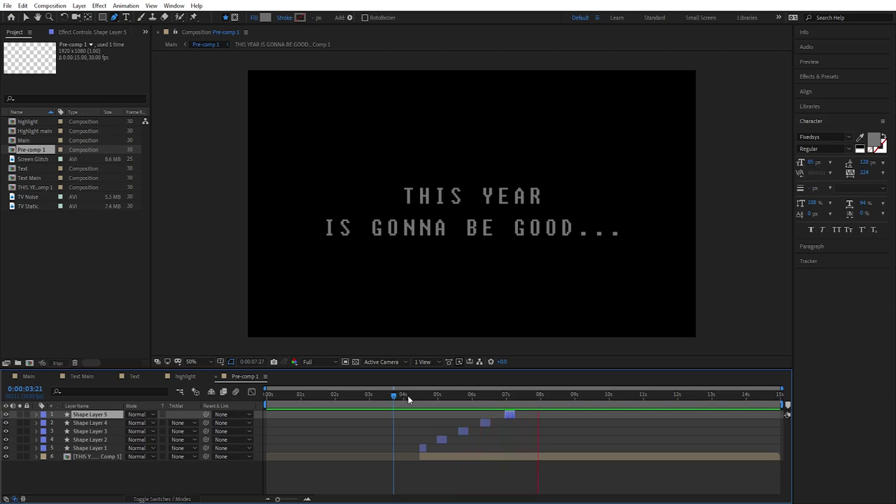
pyautogui.moveTo(409, 398); pyautogui.dragTo(510, 398)
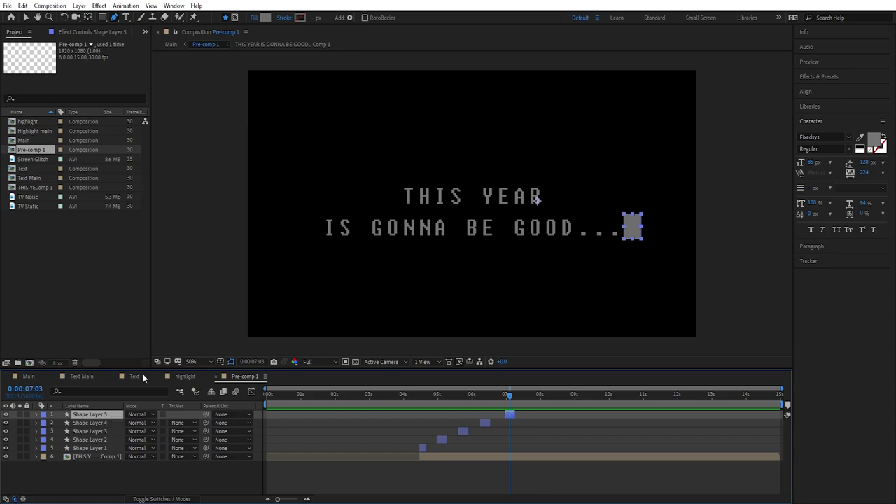
# Step: Paste a copy of the last block layer into the Main composition and move it to about 0:00:02:23
pyautogui.click(29, 376)
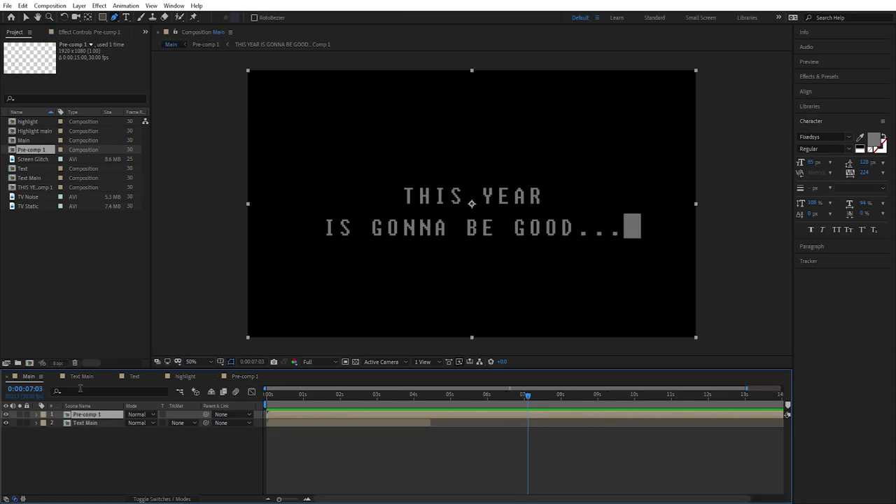
pyautogui.hotkey('ctrl', 'v')
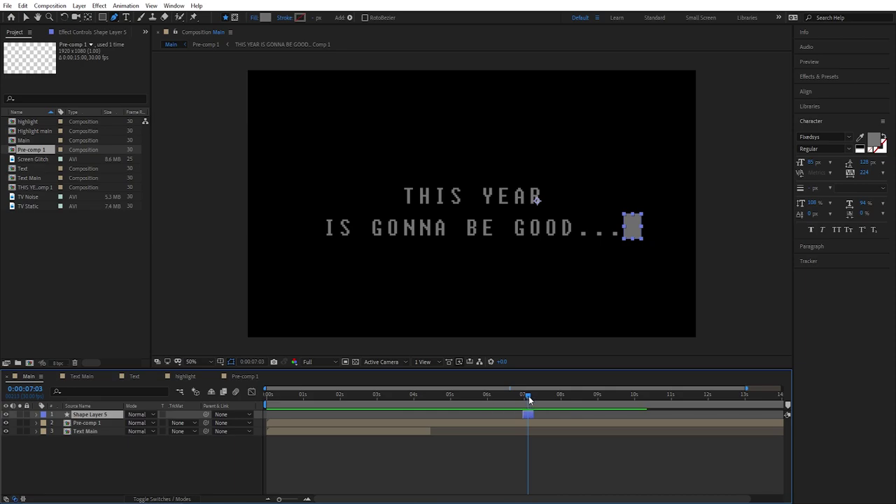
pyautogui.moveTo(527, 416); pyautogui.dragTo(369, 419)
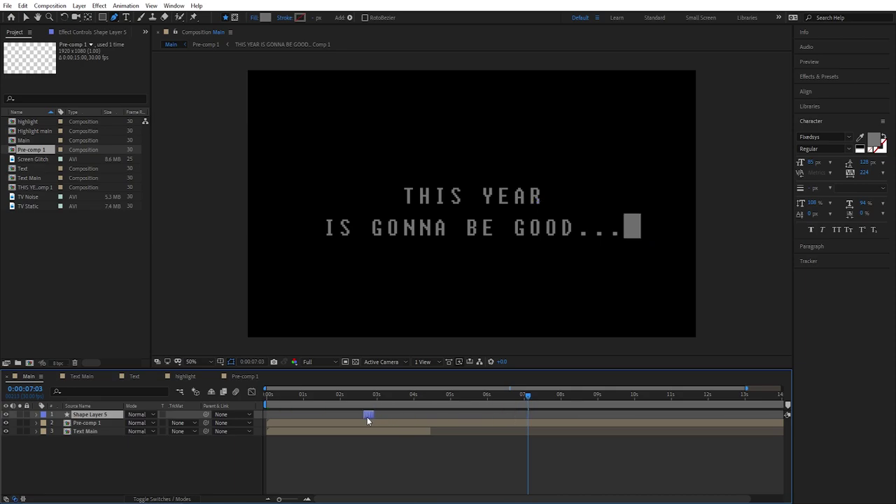
pyautogui.press('i')
# Step: Pre-compose the pasted block layer into a new composition named Shape
pyautogui.rightClick(105, 414)
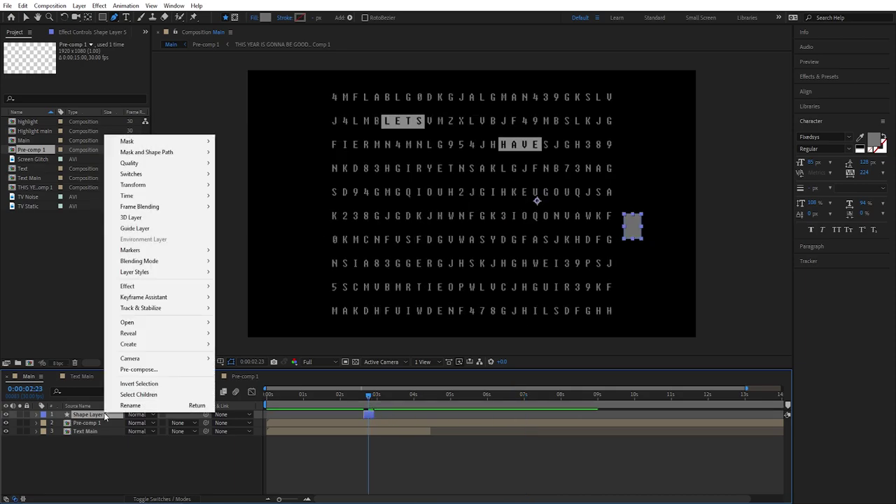
pyautogui.click(140, 370)
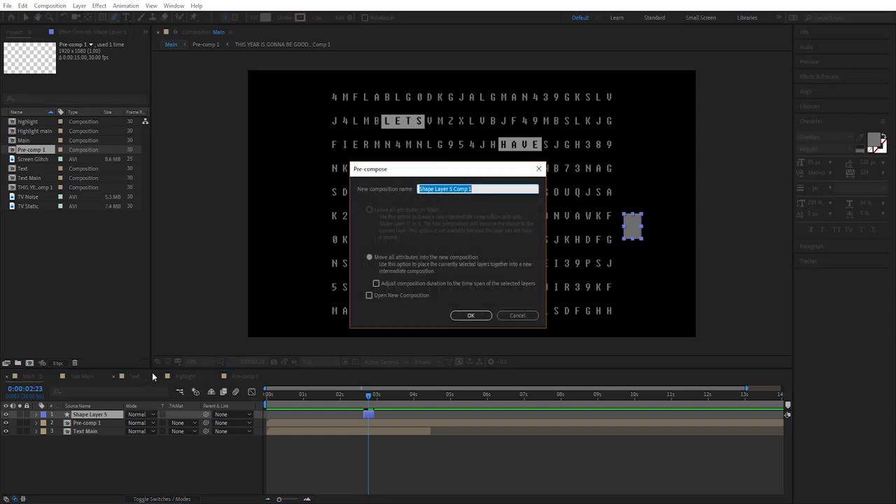
pyautogui.write('Shape')
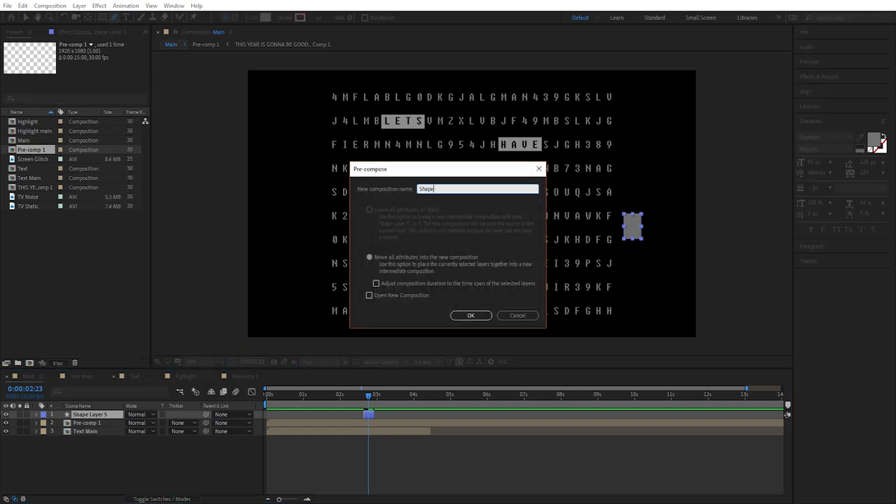
pyautogui.press('Return')
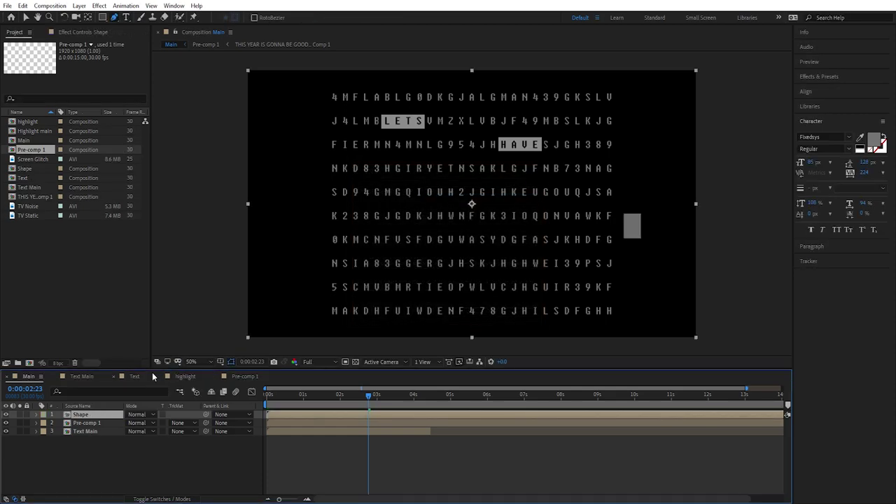
# Step: In the Shape composition, move the block layer to the start and extend it to about 15 seconds
pyautogui.doubleClick(85, 415)
pyautogui.moveTo(286, 395); pyautogui.dragTo(257, 393)
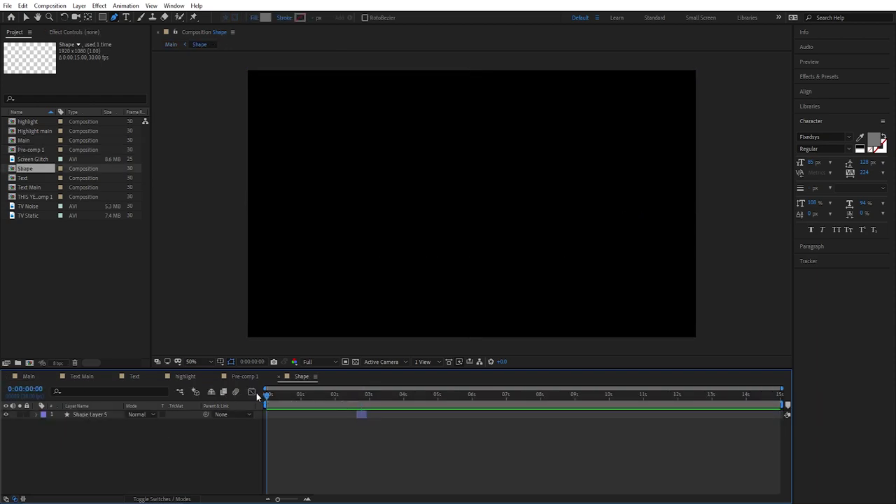
pyautogui.moveTo(363, 415); pyautogui.dragTo(268, 414)
pyautogui.moveTo(375, 420); pyautogui.dragTo(776, 420)
# Step: Center the block horizontally and vertically in the composition and remove its Position keyframes
pyautogui.click(812, 92)
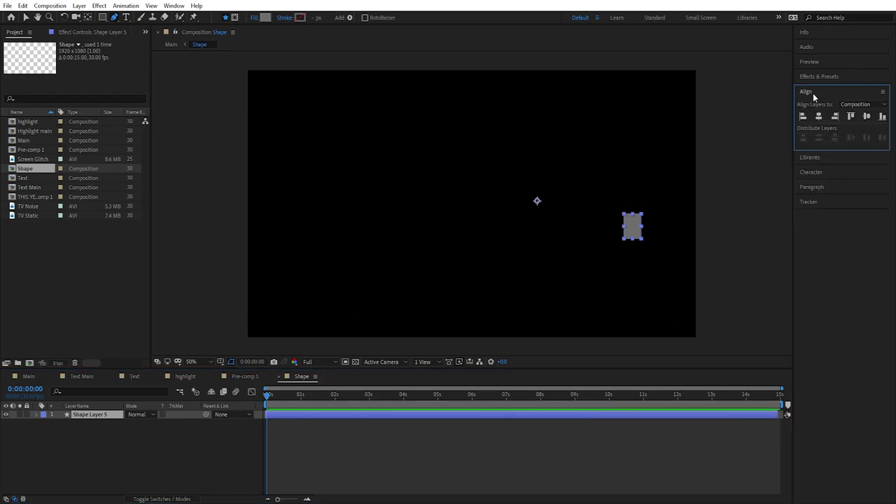
pyautogui.click(867, 117)
pyautogui.click(819, 117)
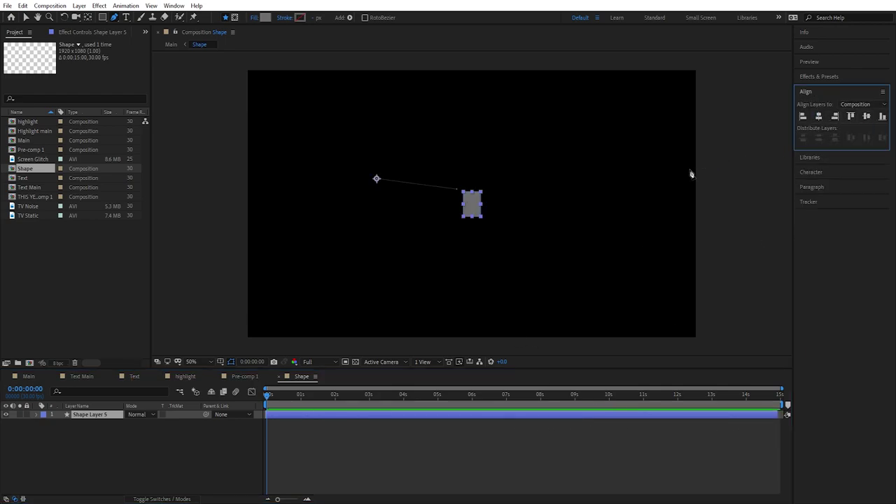
pyautogui.click(91, 415)
pyautogui.press('p')
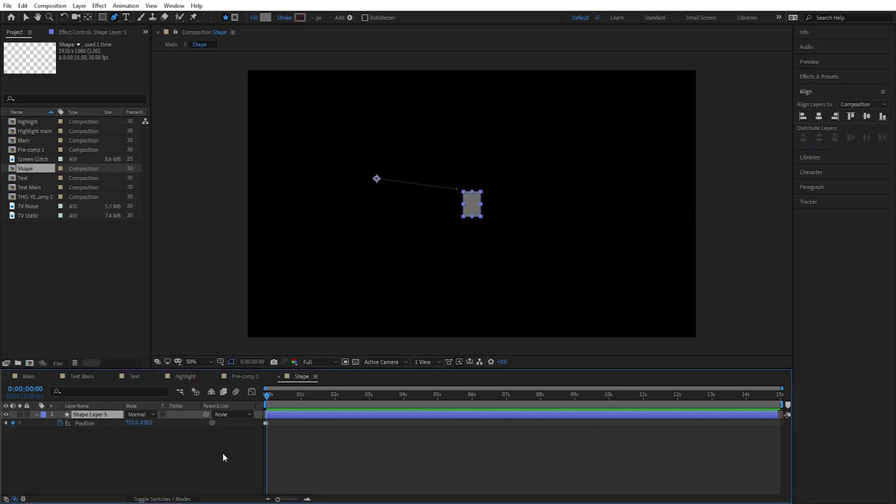
pyautogui.click(58, 423)
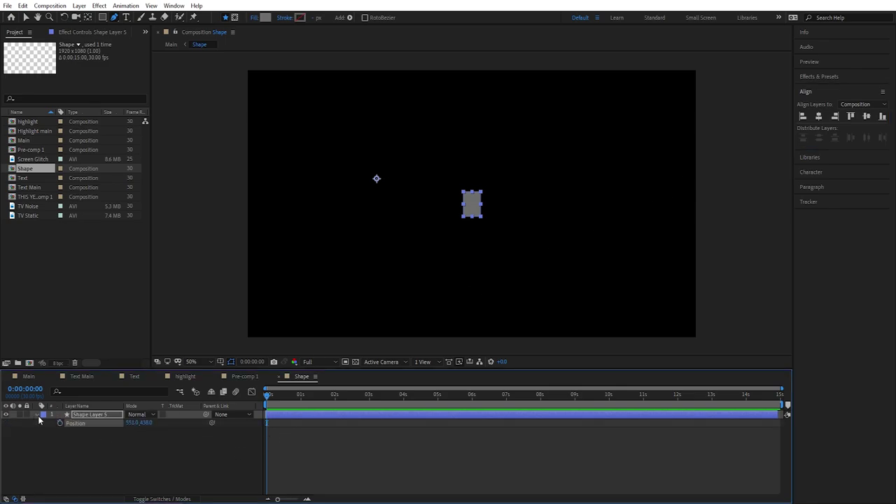
# Step: In Main, trim the start of the Shape layer to 0:00:07:08
pyautogui.click(28, 376)
pyautogui.moveTo(389, 396); pyautogui.dragTo(532, 415)
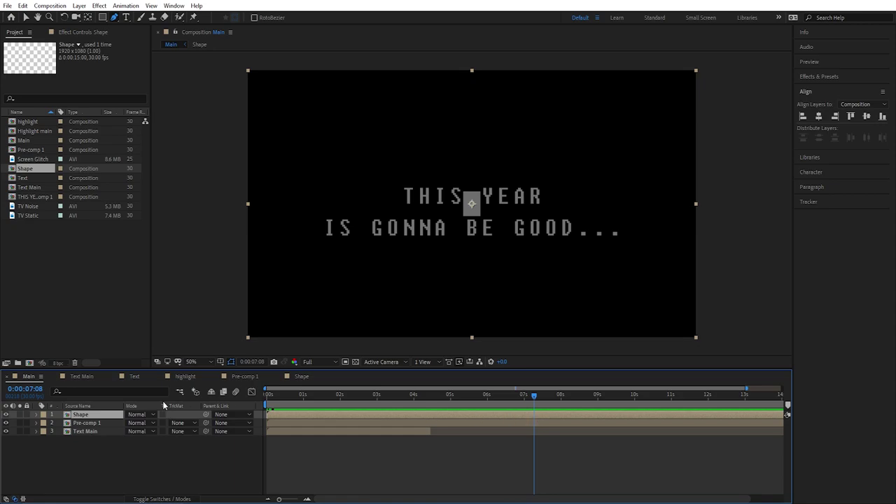
pyautogui.hotkey('alt', '[')
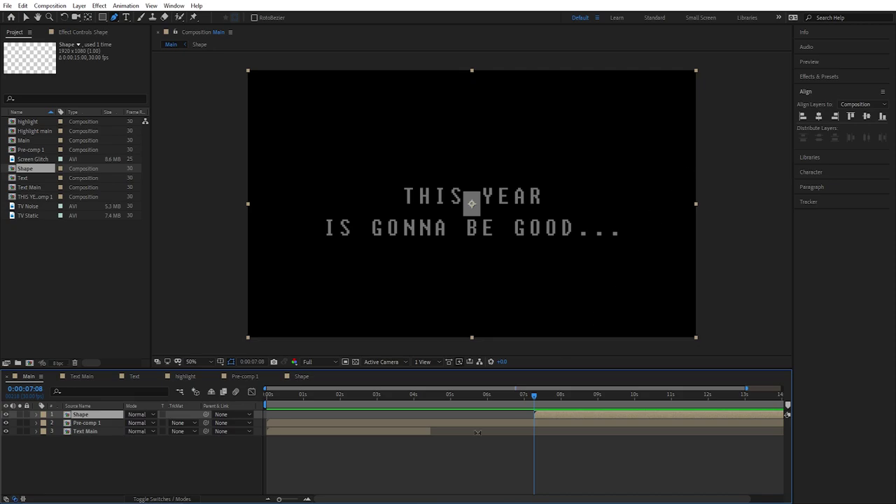
# Step: In the Shape composition, duplicate the block layer four times
pyautogui.doubleClick(477, 414)
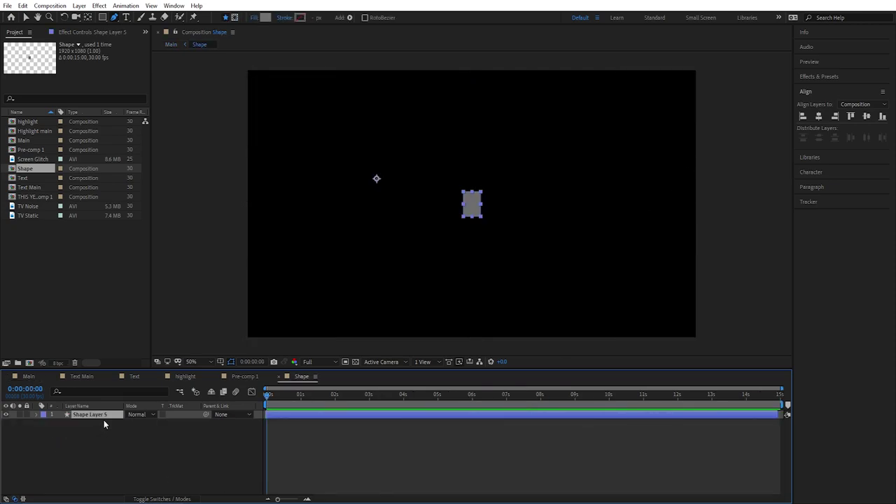
pyautogui.hotkey('ctrl', 'd')
pyautogui.hotkey('ctrl', 'd')
pyautogui.hotkey('ctrl', 'd')
pyautogui.hotkey('ctrl', 'd')
# Step: Arrange the four copies diagonally around the centered block, two rising to its upper right and two descending to its lower left
pyautogui.click(91, 440)
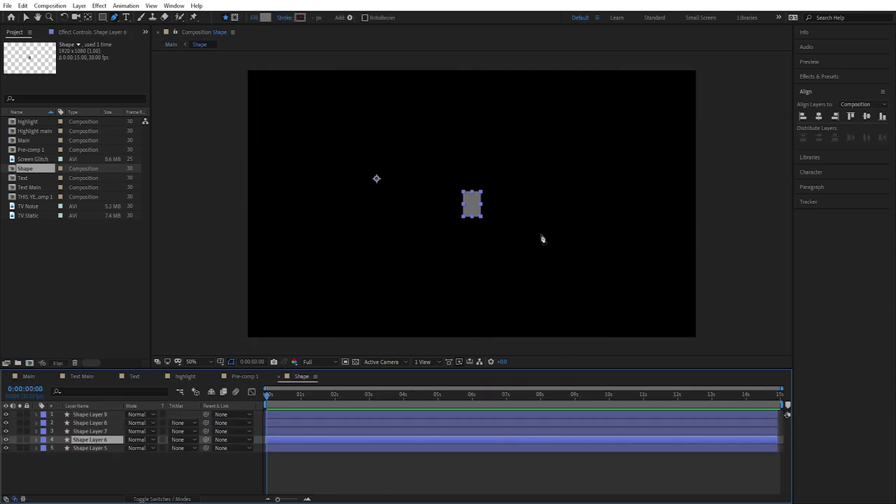
pyautogui.press('v')
pyautogui.moveTo(477, 210)
pyautogui.mouseDown()
pyautogui.moveTo(505, 188)
pyautogui.moveTo(493, 176)
pyautogui.mouseUp()
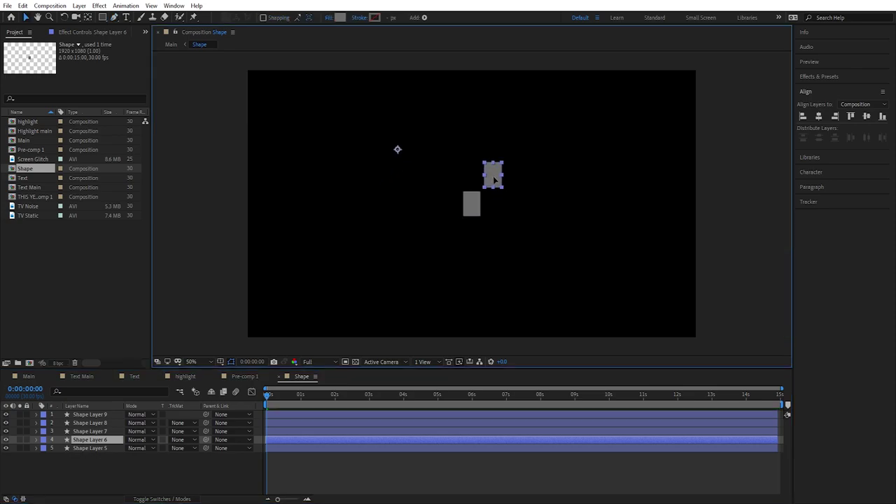
pyautogui.click(98, 432)
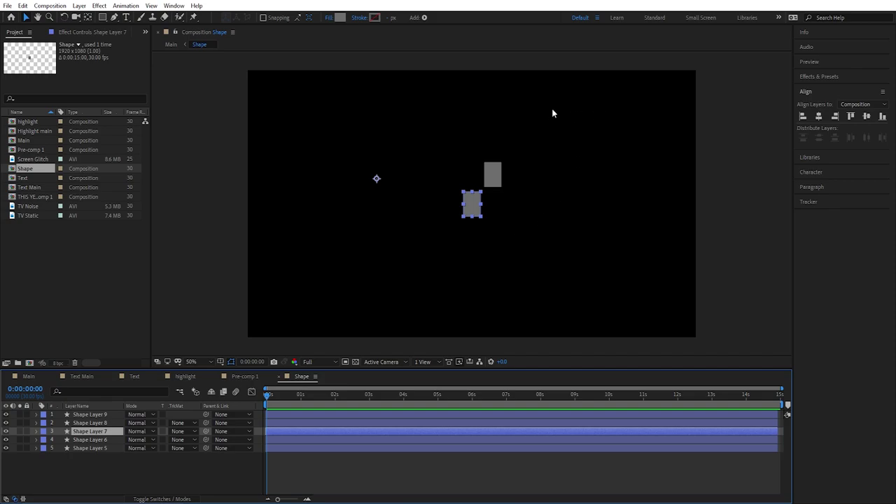
pyautogui.moveTo(472, 204); pyautogui.dragTo(517, 147)
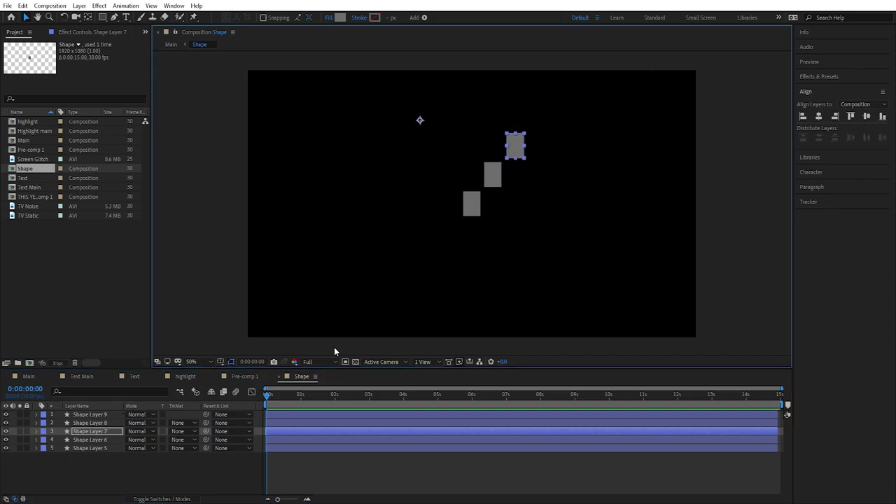
pyautogui.click(91, 423)
pyautogui.moveTo(472, 204); pyautogui.dragTo(426, 265)
pyautogui.click(98, 415)
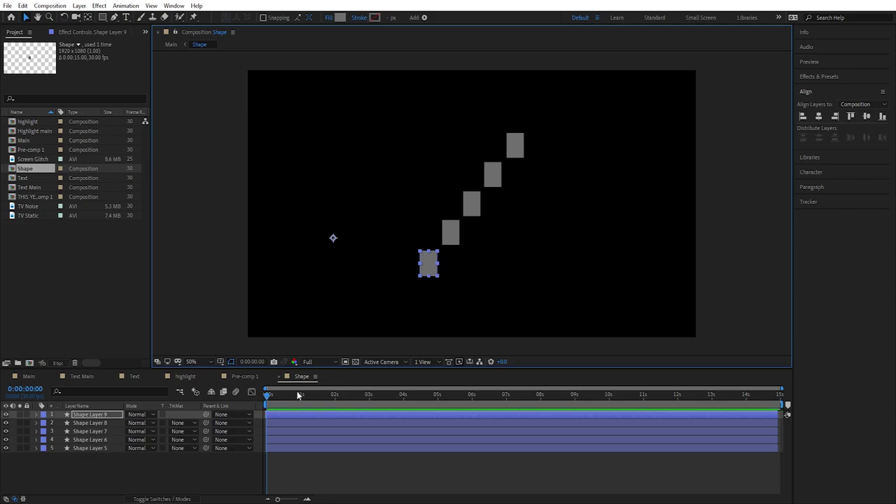
pyautogui.click(232, 471)
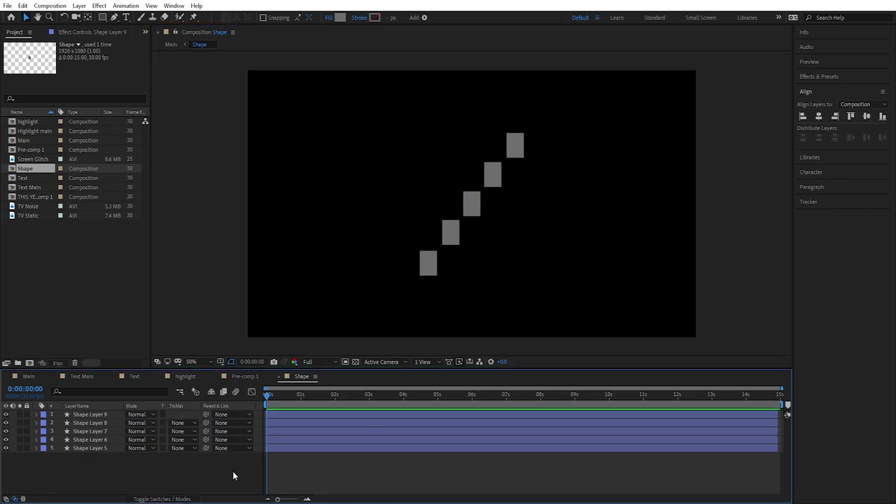
pyautogui.click(493, 175)
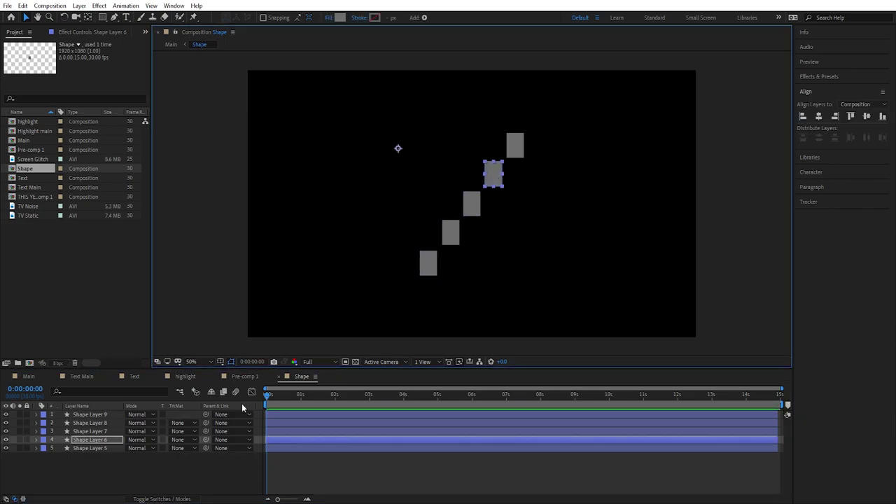
pyautogui.click(193, 455)
# Step: In Main, keyframe the Shape layer's Position at 0:00:07:08 with the blocks off the left side of the frame at -227, 540
pyautogui.click(30, 377)
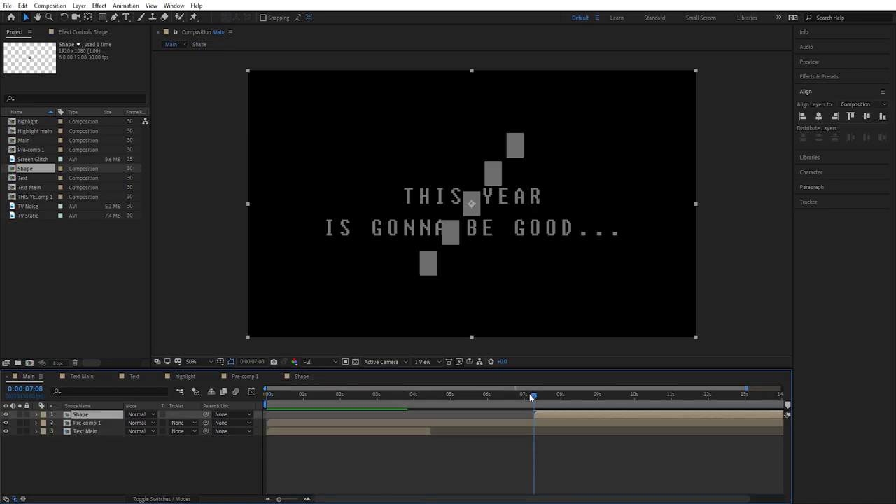
pyautogui.moveTo(535, 396); pyautogui.dragTo(561, 397)
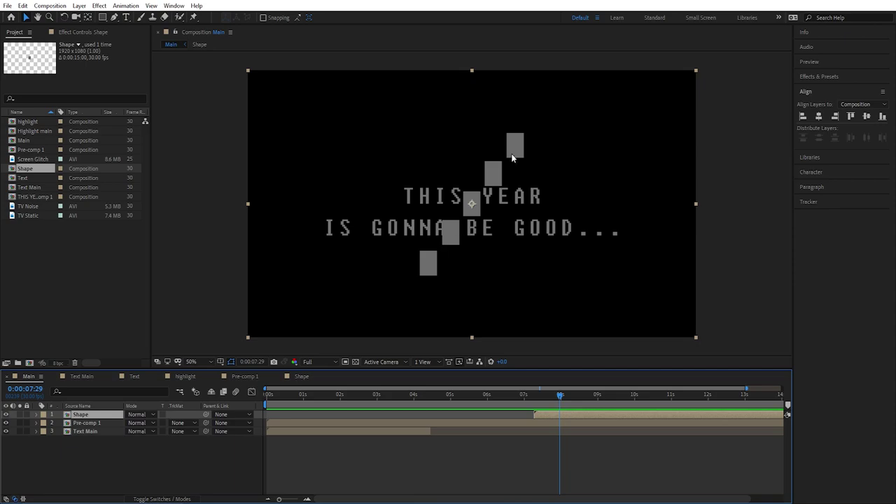
pyautogui.moveTo(561, 398); pyautogui.dragTo(533, 408)
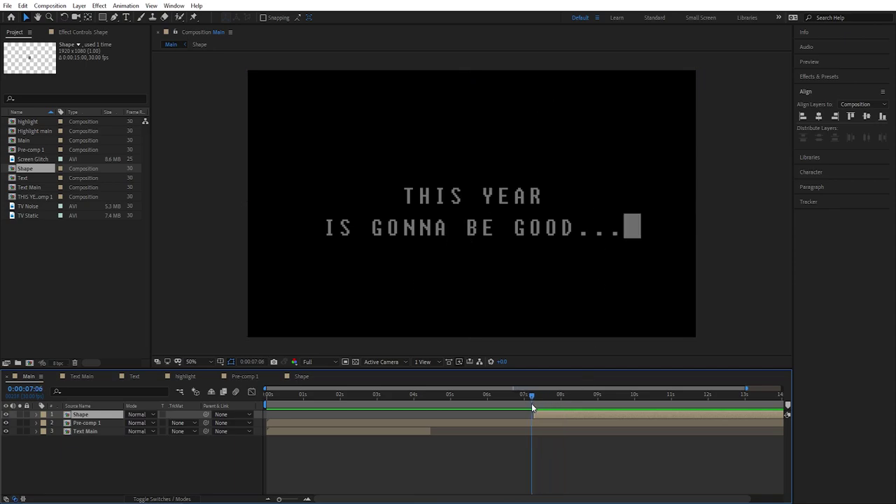
pyautogui.press('pagedown')
pyautogui.press('pagedown')
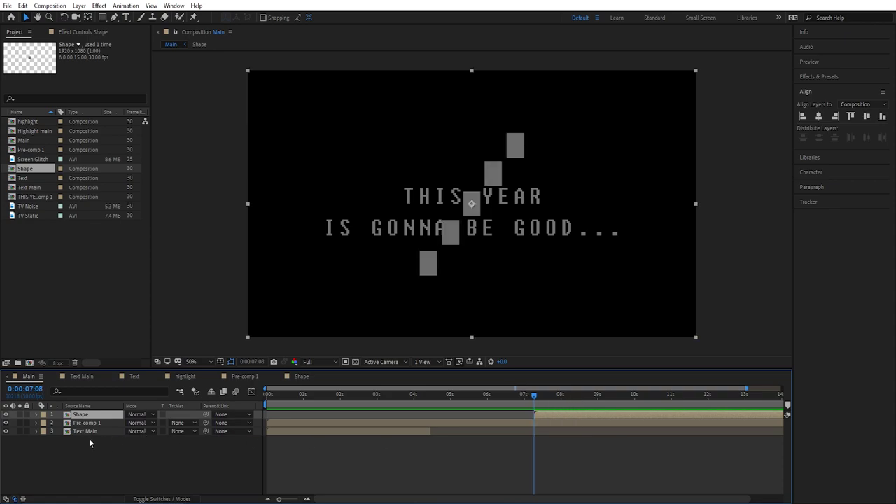
pyautogui.press('p')
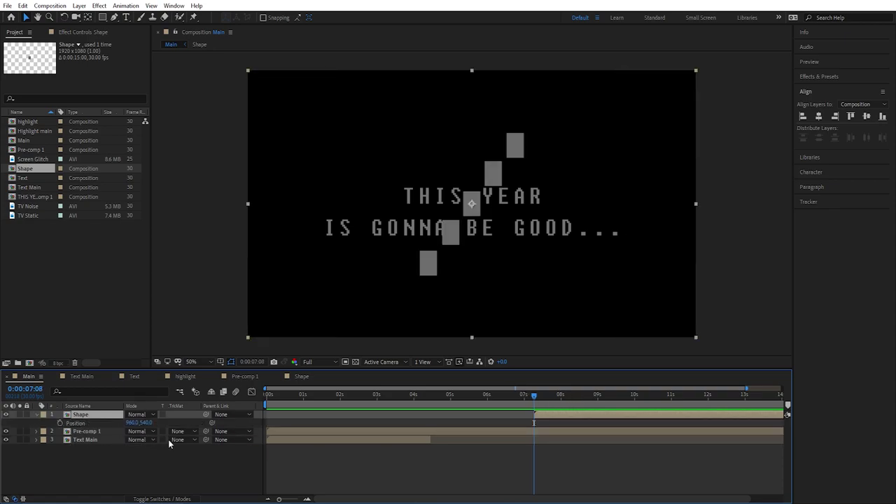
pyautogui.click(60, 424)
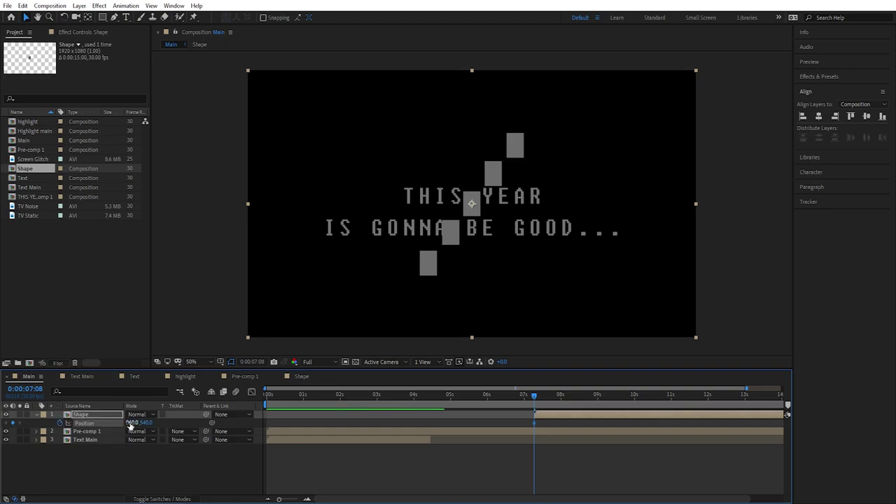
pyautogui.moveTo(130, 424); pyautogui.dragTo(90, 420)
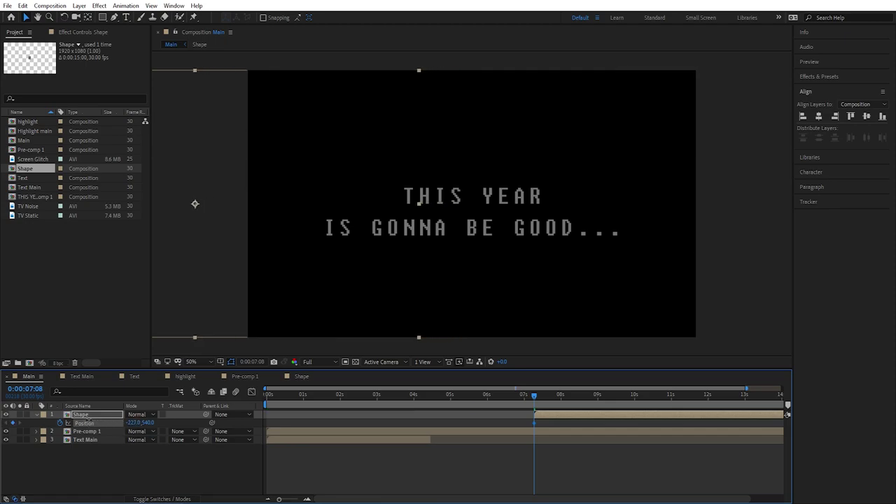
# Step: Keyframe the Shape layer's horizontal position at 0:00:08:04 so the blocks sweep across the frame, and preview the motion
pyautogui.moveTo(535, 396); pyautogui.dragTo(566, 400)
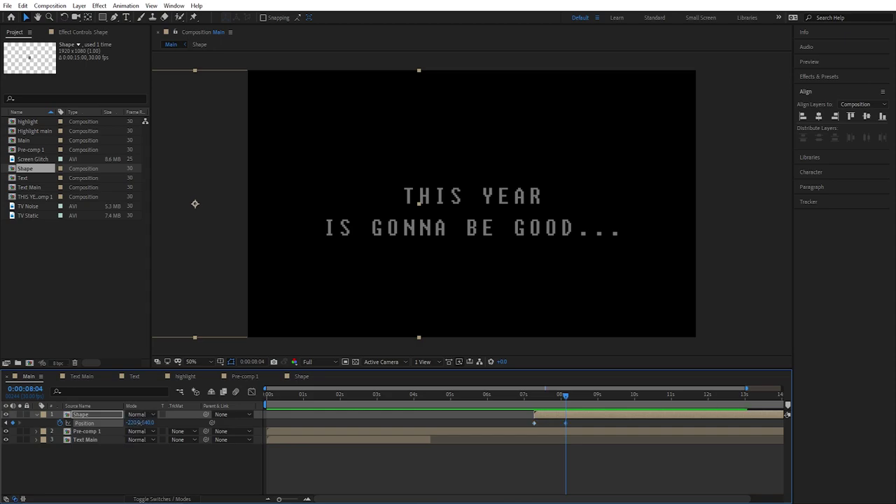
pyautogui.moveTo(132, 423); pyautogui.dragTo(530, 397)
pyautogui.press('space')
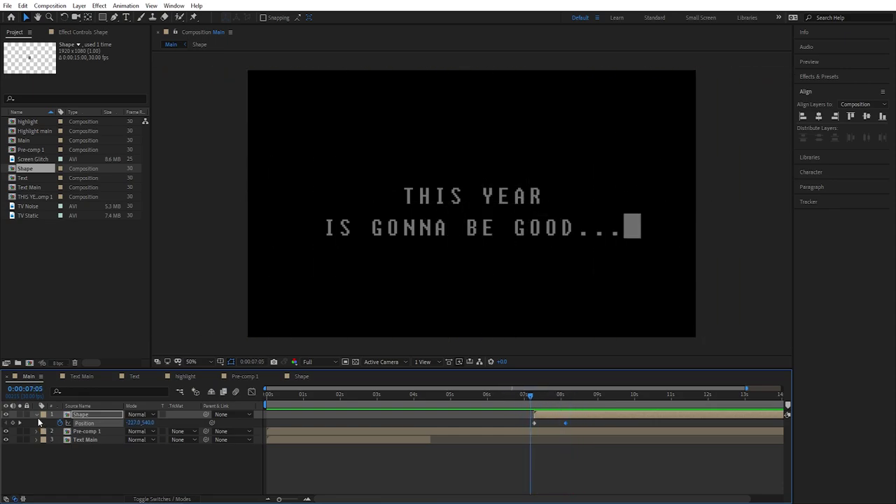
# Step: At 0:00:07:14, draw a four-point mask on the Pre-comp 1 layer, its slanted edge following the diagonal blocks and enclosing the title
pyautogui.click(36, 414)
pyautogui.click(94, 424)
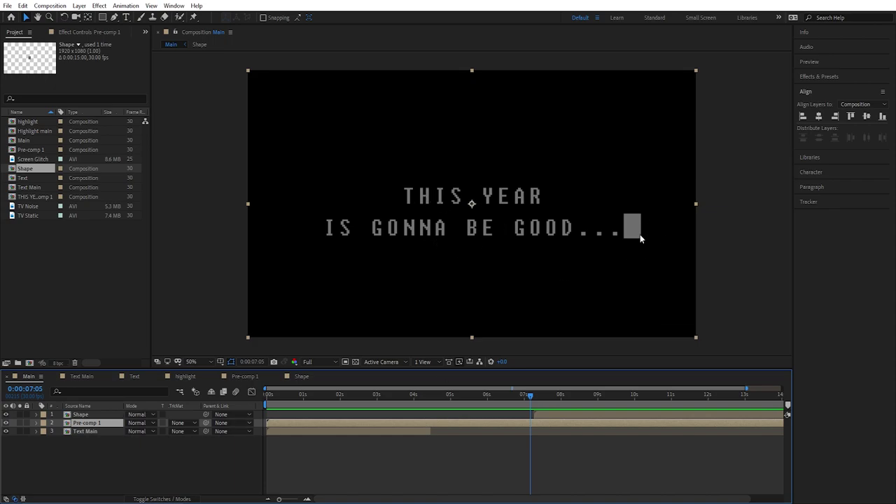
pyautogui.moveTo(531, 398); pyautogui.dragTo(542, 393)
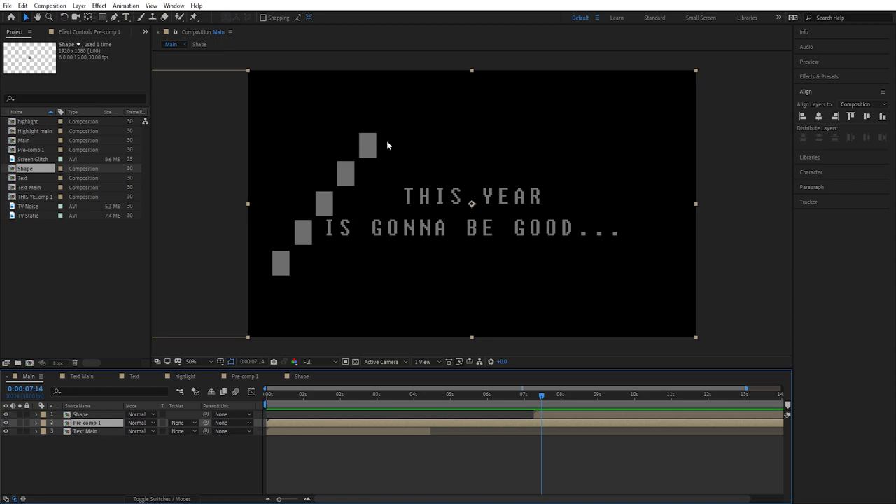
pyautogui.hotkey('ctrl', 'shift', 'a')
pyautogui.click(90, 425)
pyautogui.click(116, 18)
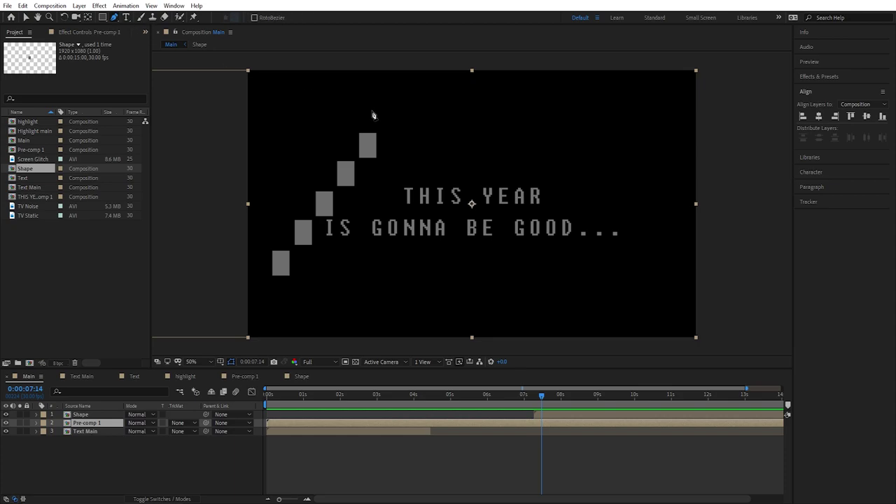
pyautogui.click(392, 117)
pyautogui.click(262, 255)
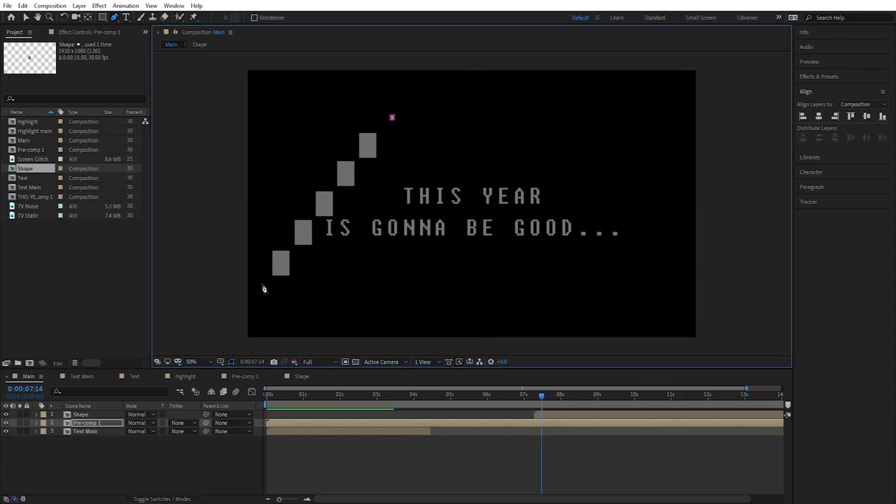
pyautogui.moveTo(264, 259); pyautogui.dragTo(263, 287)
pyautogui.click(740, 306)
pyautogui.click(731, 105)
pyautogui.click(392, 117)
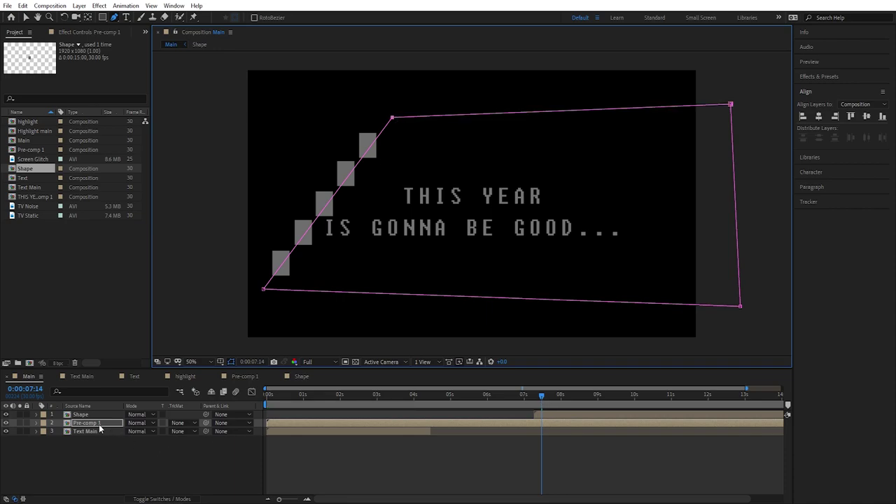
# Step: Keyframe Pre-comp 1's Mask Path at 0:00:07:14 and again at 0:00:07:22 with the mask shifted so its slanted edge meets the blocks
pyautogui.press('m')
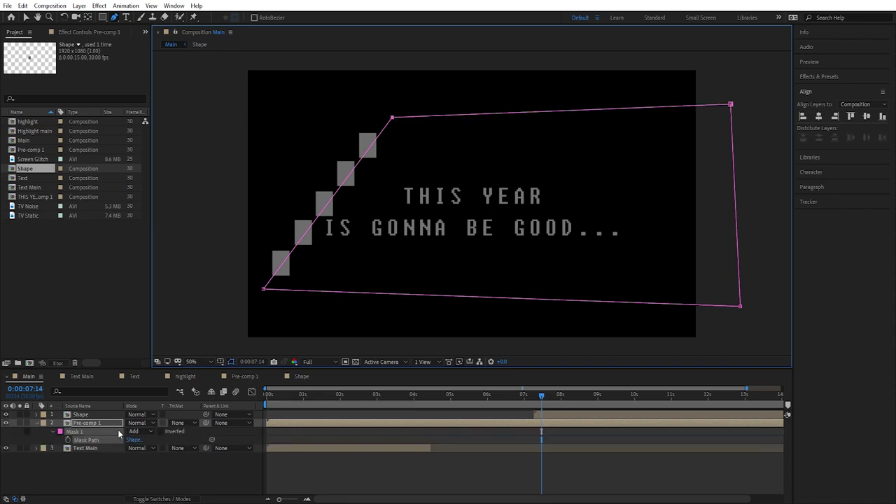
pyautogui.click(68, 439)
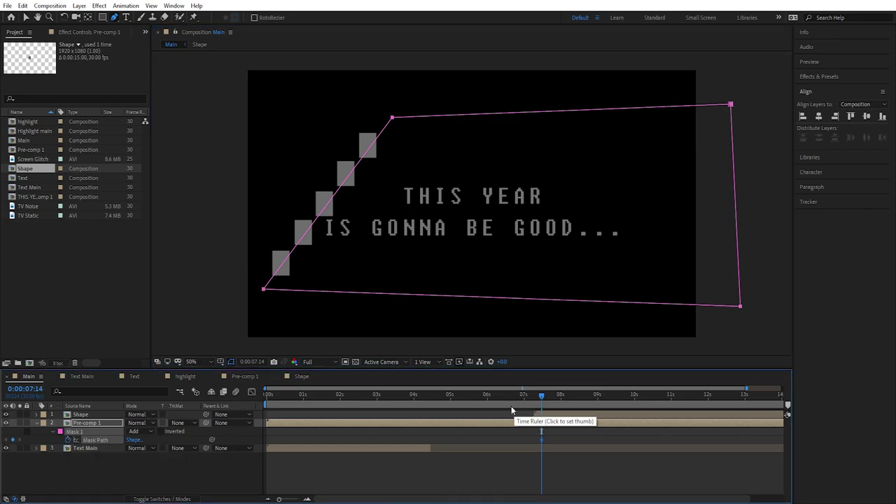
pyautogui.moveTo(542, 405); pyautogui.dragTo(552, 403)
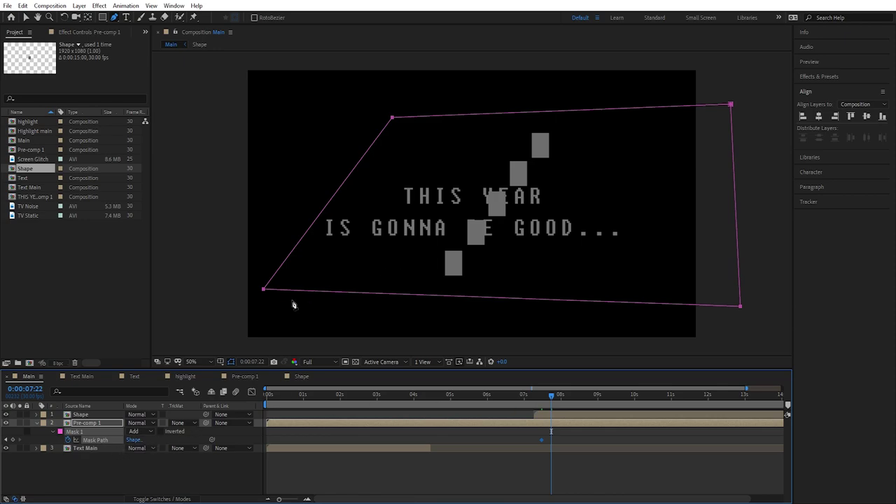
pyautogui.moveTo(264, 290); pyautogui.dragTo(432, 294)
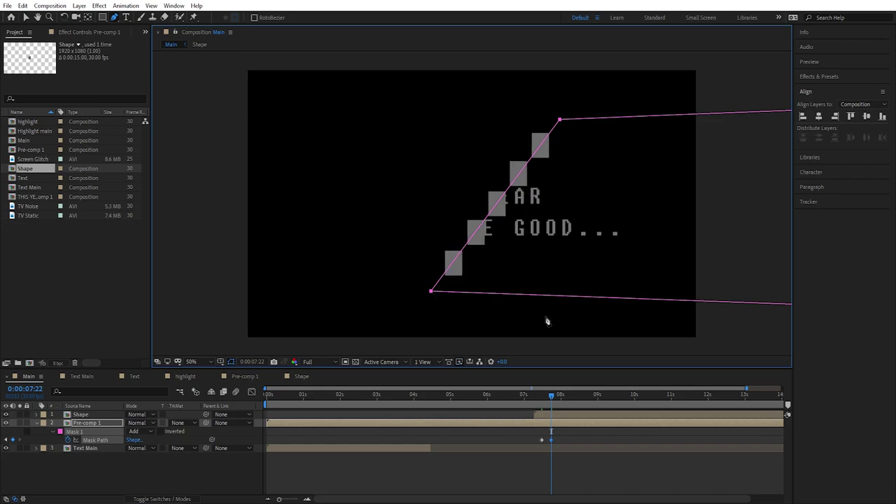
# Step: Keyframe the Pre-comp 1 mask at 0:00:08:00 with its slanted edge on the blocks, and scrub through the wipe to check it
pyautogui.moveTo(551, 397); pyautogui.dragTo(559, 399)
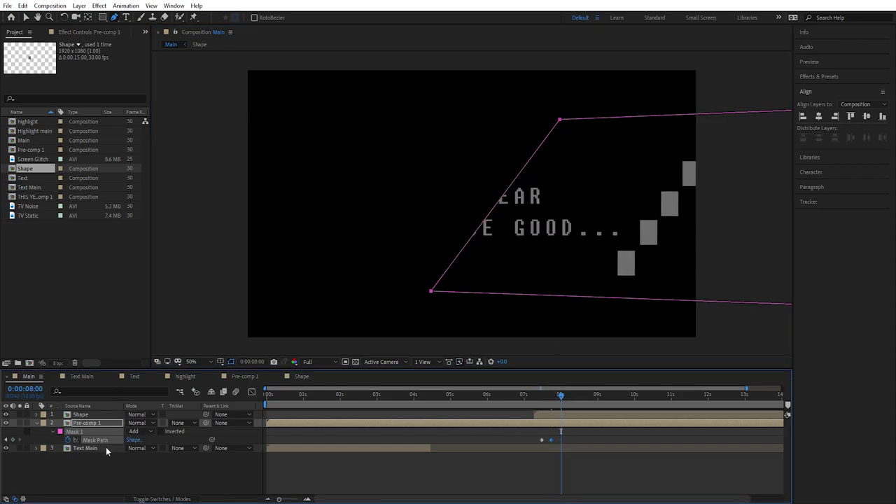
pyautogui.moveTo(434, 297); pyautogui.dragTo(596, 298)
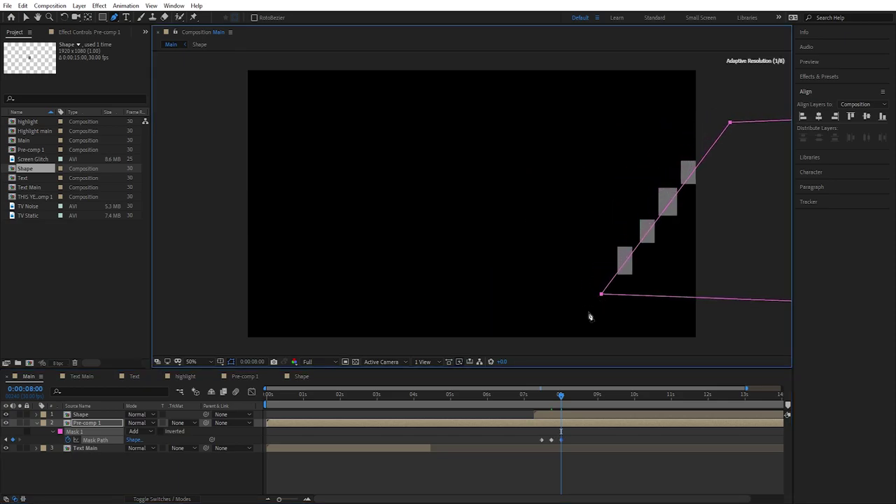
pyautogui.click(548, 397)
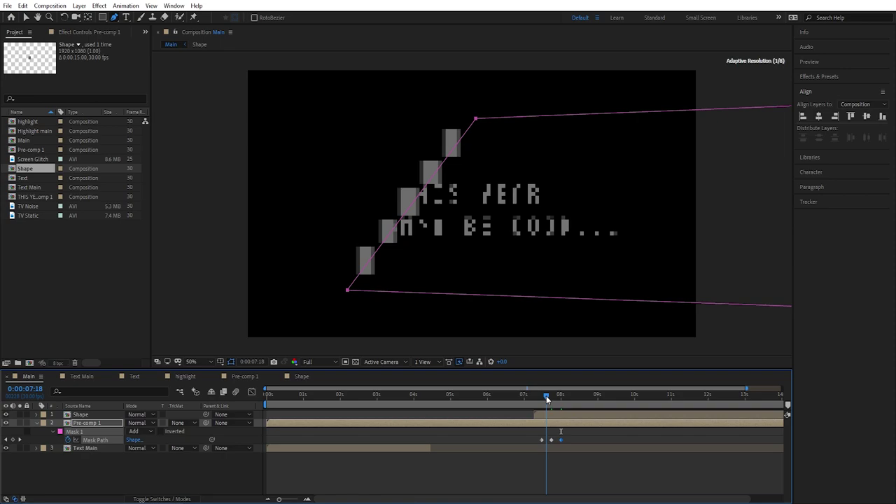
pyautogui.moveTo(549, 397)
pyautogui.mouseDown()
pyautogui.moveTo(521, 397)
pyautogui.moveTo(553, 397)
pyautogui.moveTo(544, 396)
pyautogui.mouseUp()
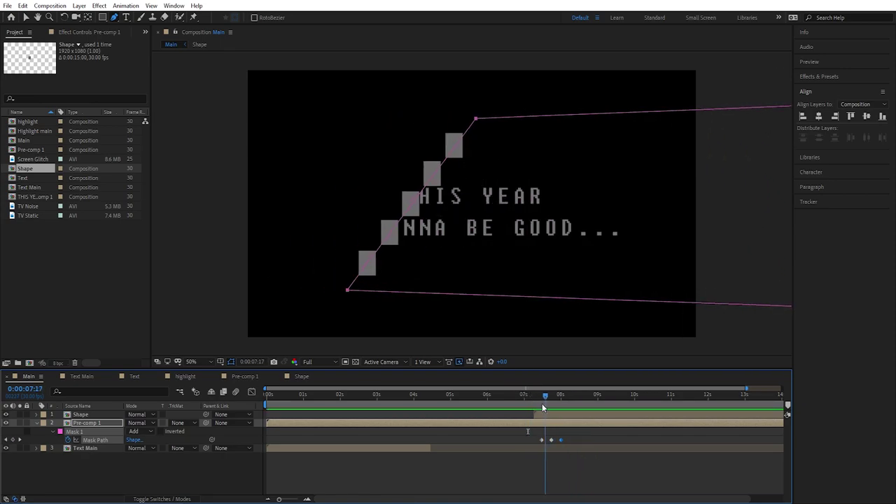
pyautogui.click(36, 423)
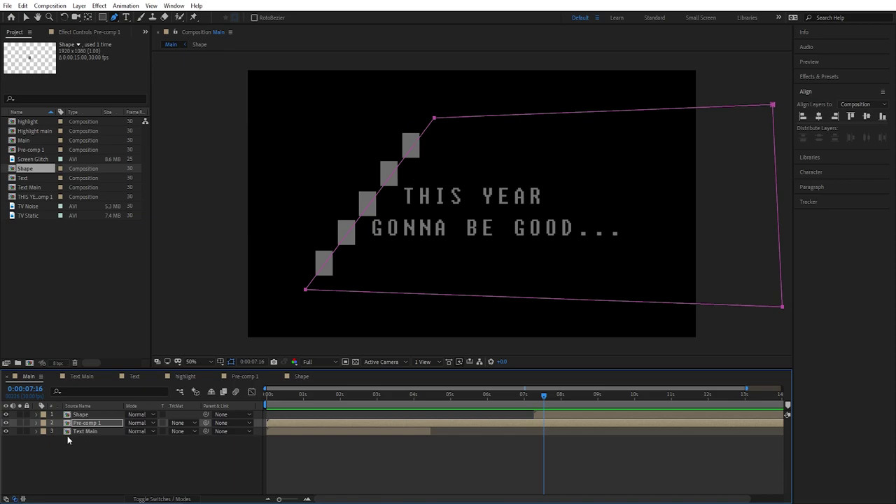
pyautogui.click(97, 471)
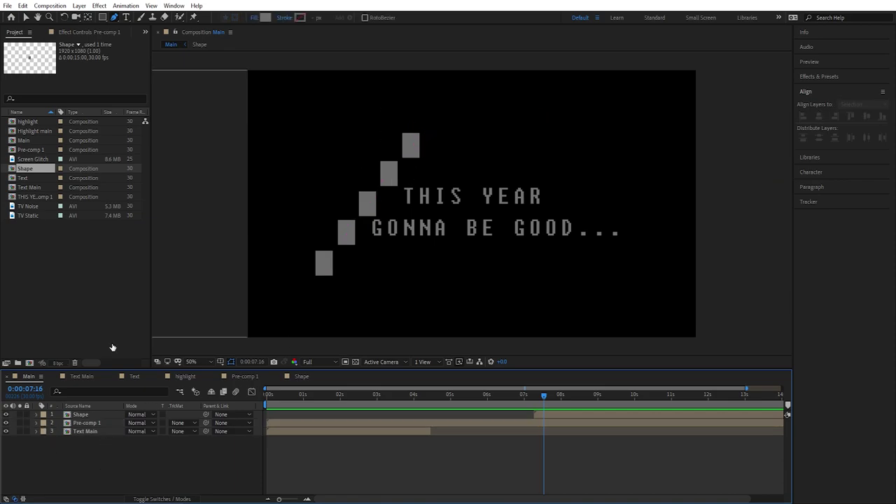
# Step: Create a text layer in Main reading HAPPY NEW YEAR!!, viewed at 0:00:08:07 on the empty frame
pyautogui.click(126, 17)
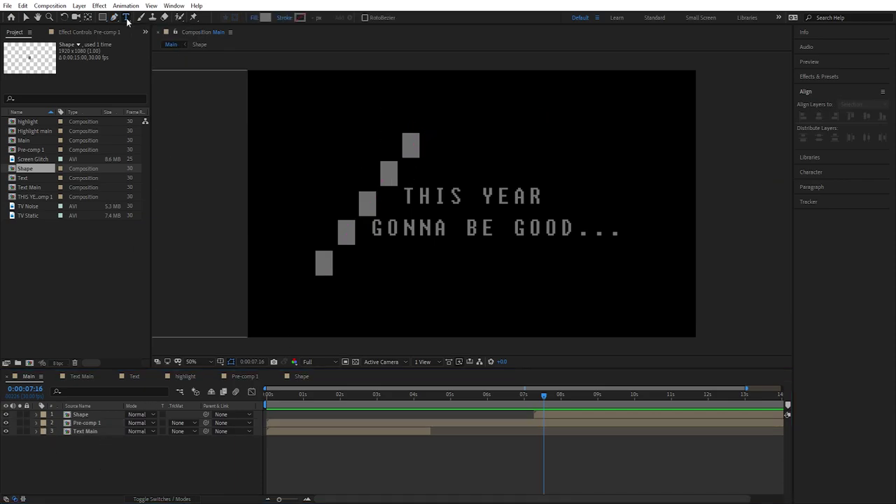
pyautogui.rightClick(117, 455)
pyautogui.moveTo(184, 348)
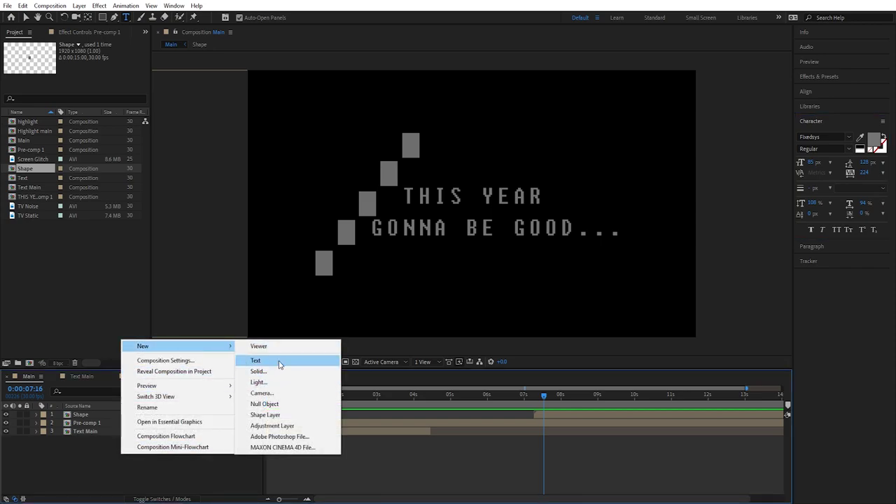
pyautogui.click(279, 362)
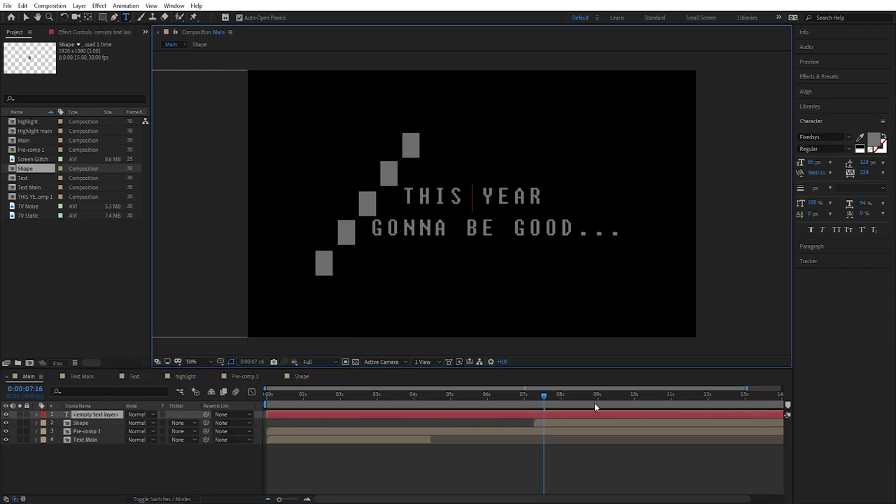
pyautogui.moveTo(544, 394); pyautogui.dragTo(570, 393)
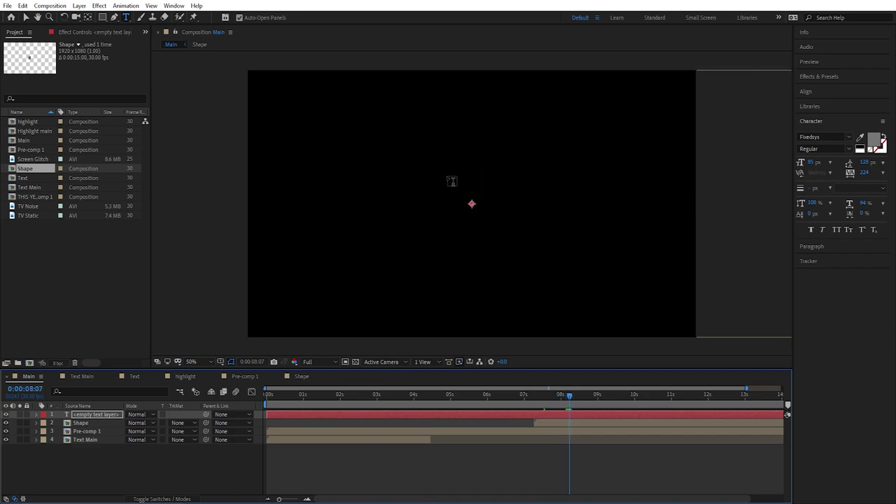
pyautogui.doubleClick(93, 415)
pyautogui.write('H')
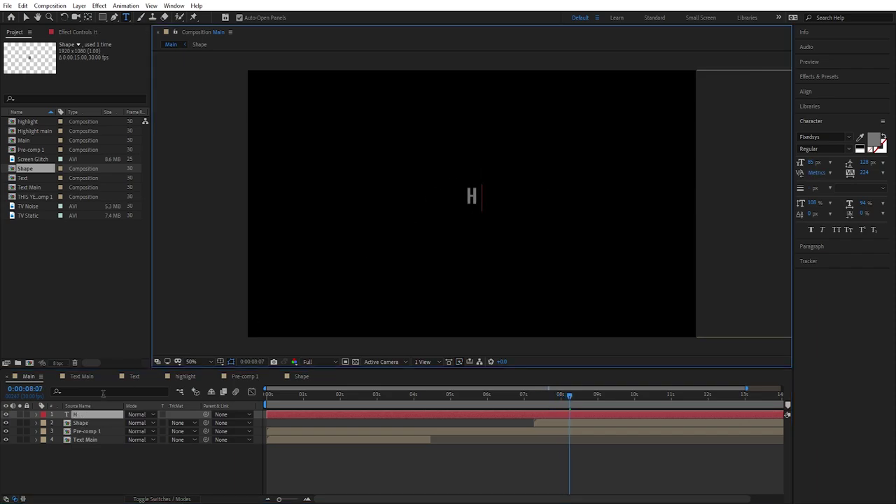
pyautogui.write('APP')
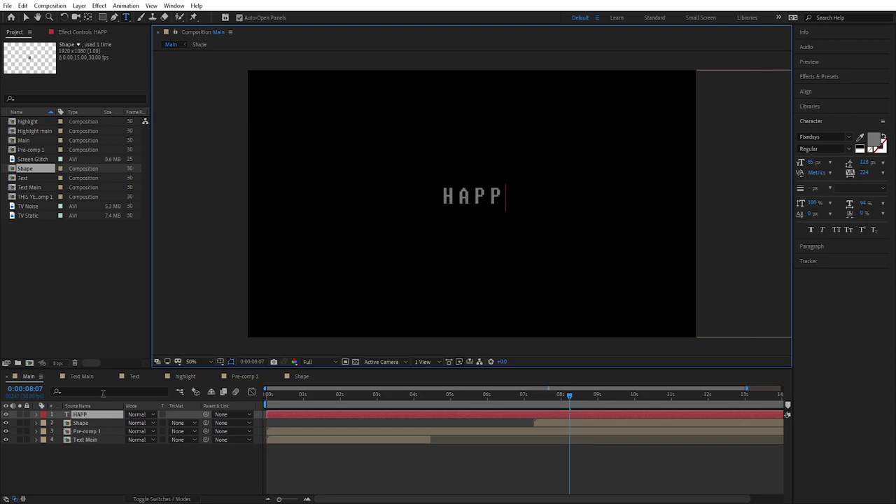
pyautogui.write('Y NEW ')
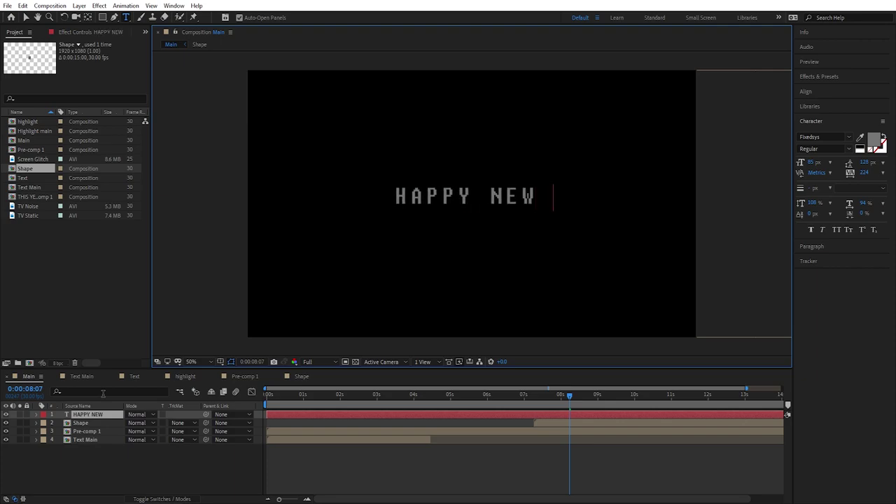
pyautogui.write('YEAR')
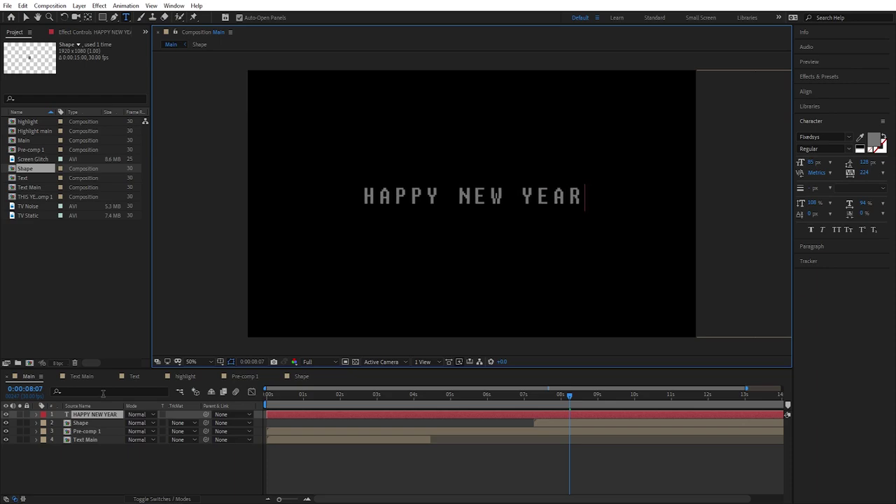
pyautogui.write('!!')
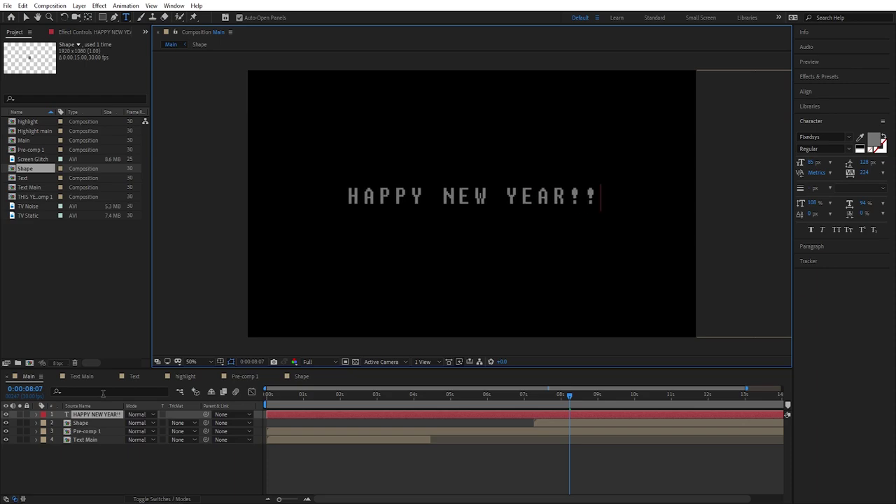
# Step: Enlarge the whole HAPPY NEW YEAR!! text and center it vertically in the frame
pyautogui.hotkey('ctrl', 'a')
pyautogui.moveTo(813, 162)
pyautogui.mouseDown()
pyautogui.moveTo(826, 162)
pyautogui.moveTo(813, 166)
pyautogui.mouseUp()
pyautogui.press('Escape')
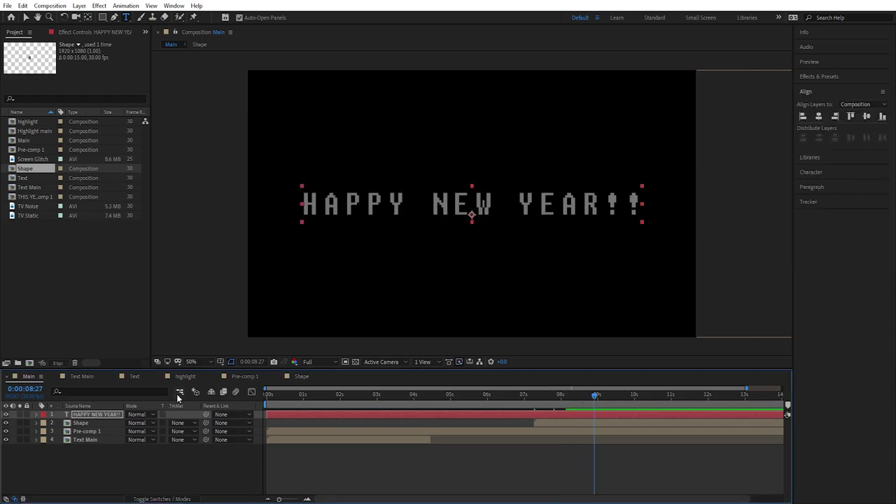
# Step: Pre-compose the HAPPY NEW YEAR!! text layer with the default settings
pyautogui.rightClick(102, 413)
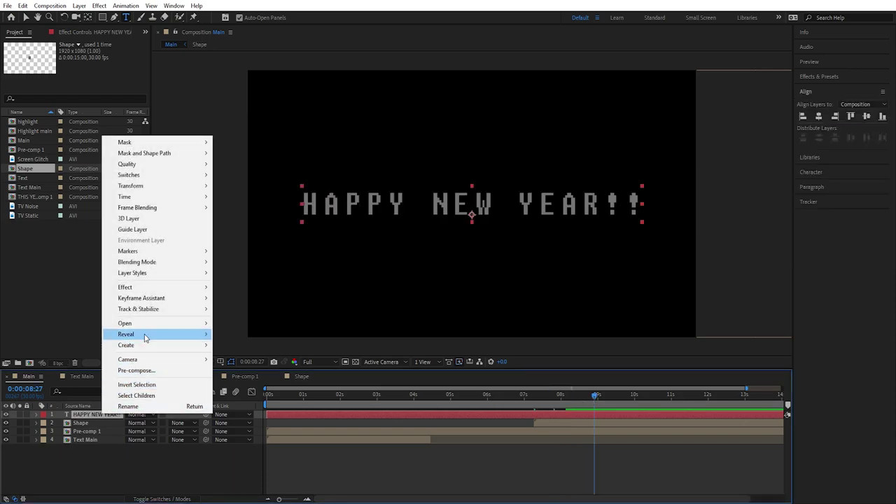
pyautogui.click(136, 371)
pyautogui.click(472, 316)
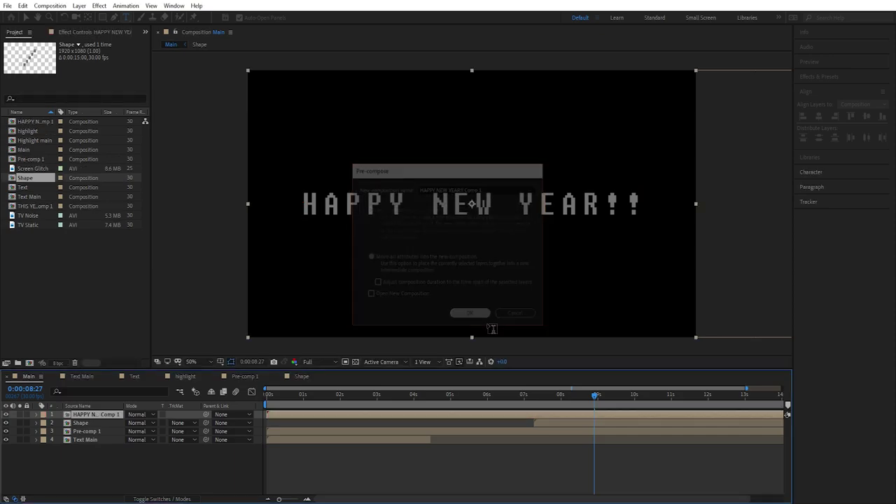
# Step: At 0:00:07:12, draw a four-point mask around the pre-composed HAPPY NEW YEAR!! text, its slanted edge following the diagonal blocks
pyautogui.moveTo(577, 393); pyautogui.dragTo(542, 403)
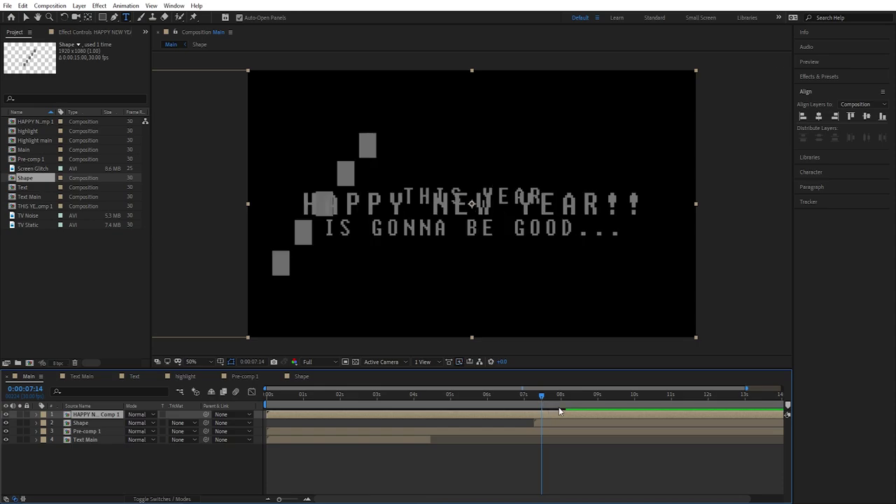
pyautogui.moveTo(544, 403); pyautogui.dragTo(537, 400)
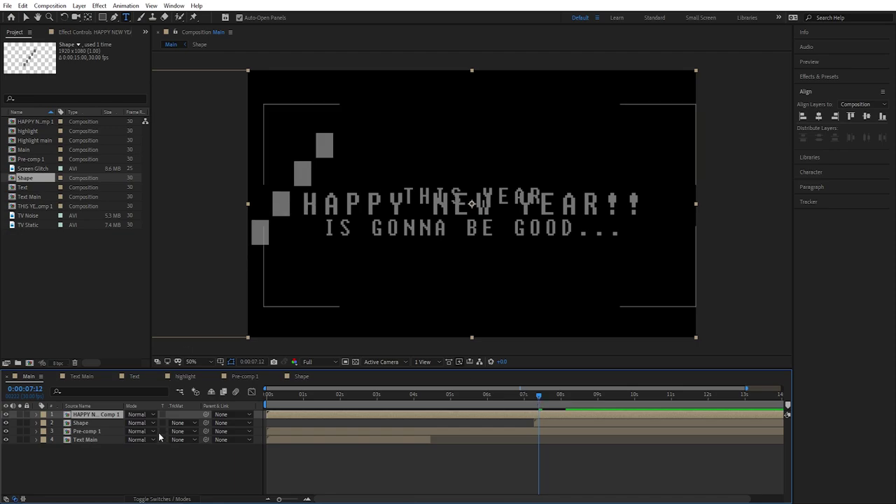
pyautogui.click(114, 17)
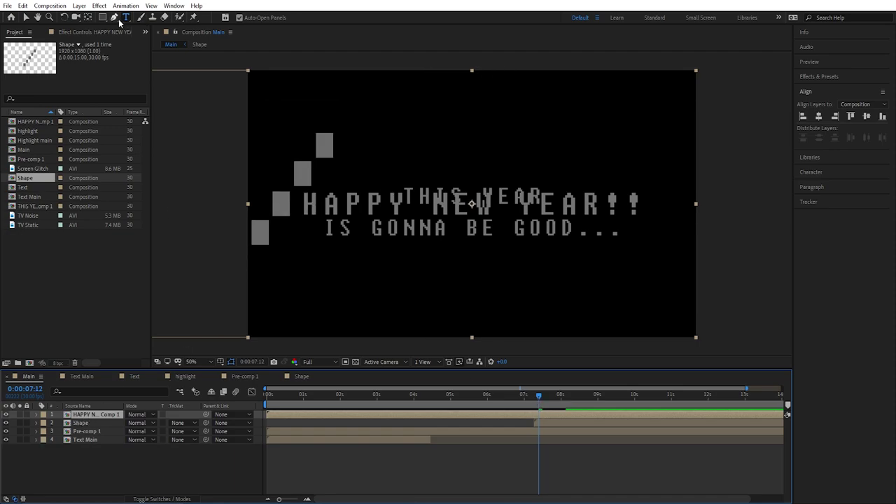
pyautogui.click(349, 116)
pyautogui.click(211, 298)
pyautogui.click(758, 305)
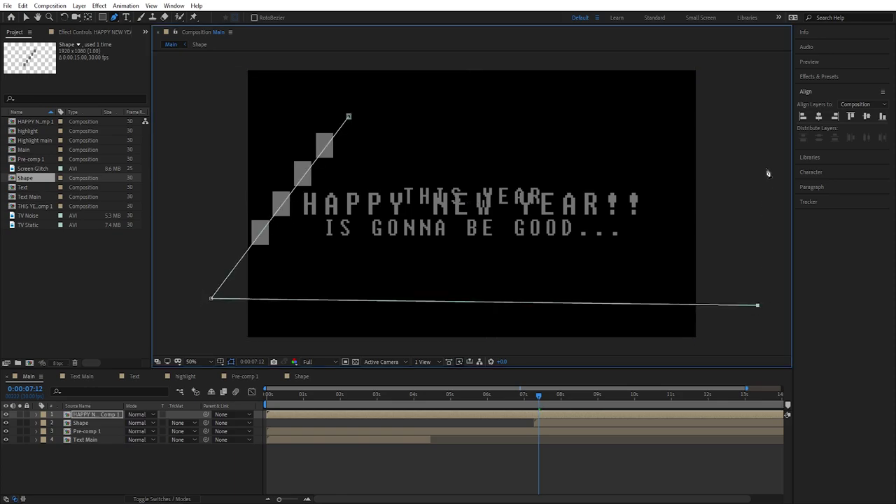
pyautogui.click(737, 113)
pyautogui.click(349, 117)
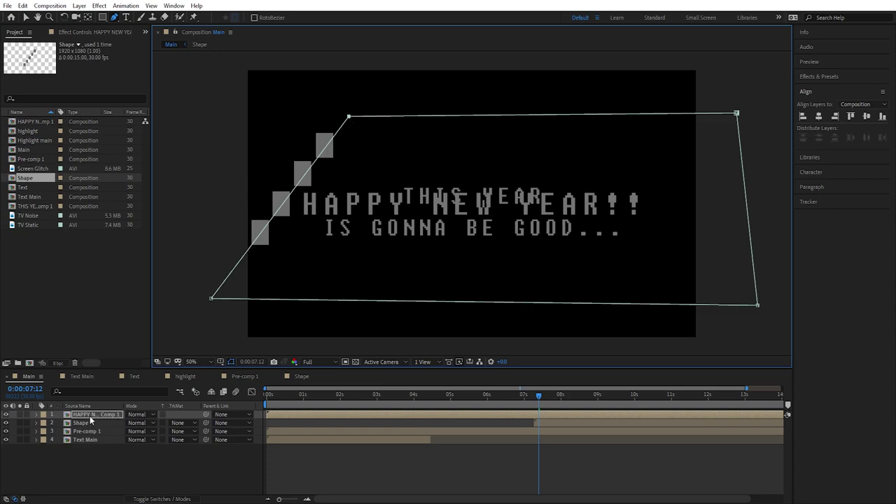
# Step: Invert the mask on the HAPPY NEW YEAR!! pre-comp layer and set a Mask Path keyframe at 0:00:07:12
pyautogui.press('m')
pyautogui.click(161, 424)
pyautogui.click(536, 397)
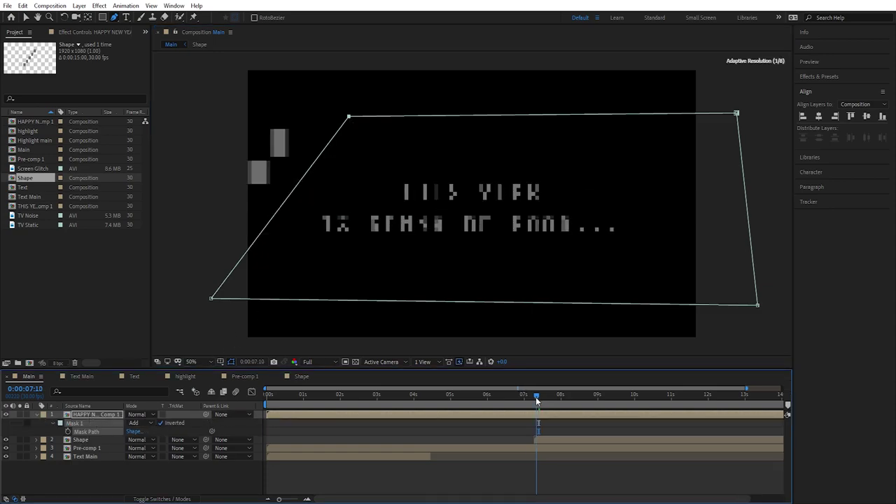
pyautogui.moveTo(536, 404); pyautogui.dragTo(538, 404)
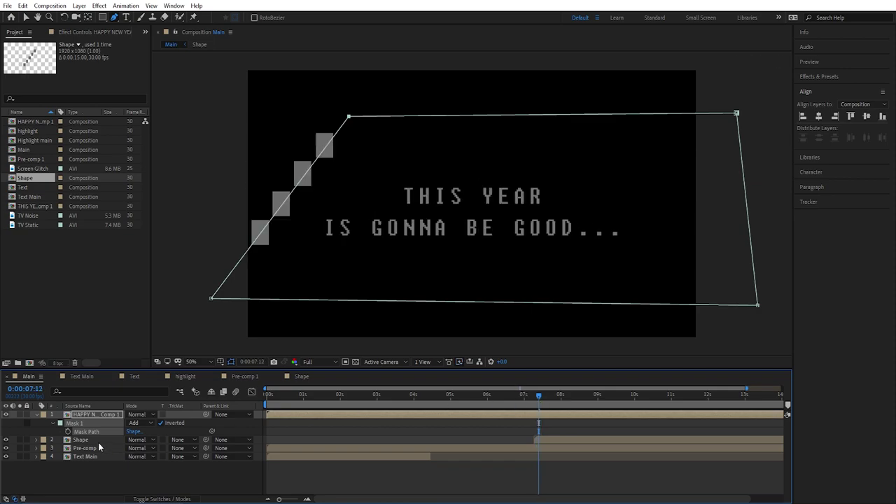
pyautogui.click(68, 432)
# Step: Keyframe the mask at 0:00:07:19, 0:00:07:24 and 0:00:08:02, moving it across so its slanted edge follows the diagonal blocks
pyautogui.moveTo(539, 395); pyautogui.dragTo(548, 396)
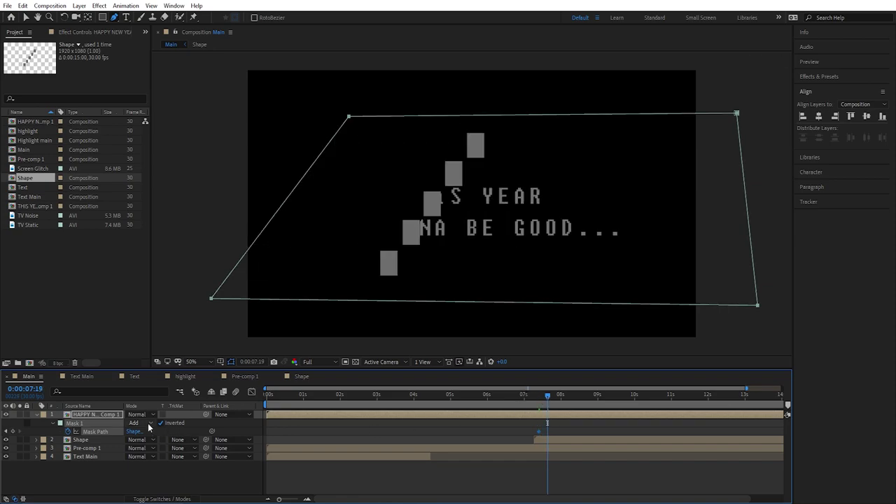
pyautogui.moveTo(212, 301); pyautogui.dragTo(357, 303)
pyautogui.moveTo(553, 396); pyautogui.dragTo(553, 396)
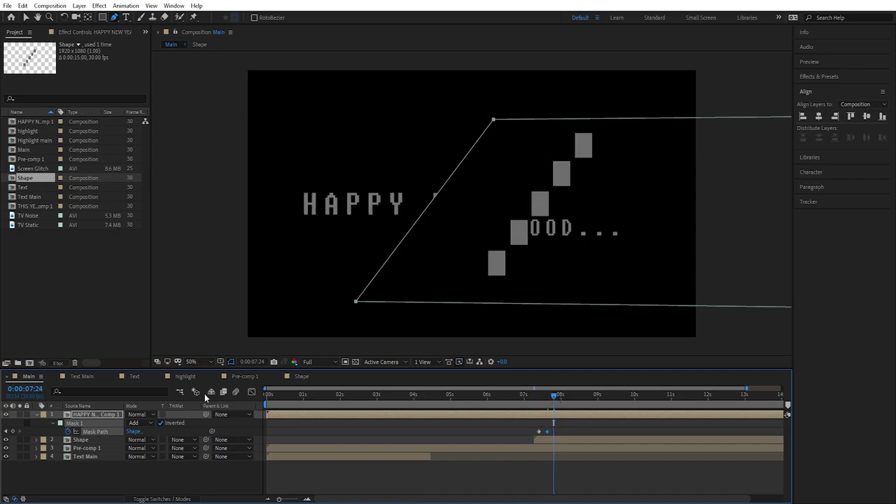
pyautogui.moveTo(357, 303); pyautogui.dragTo(476, 299)
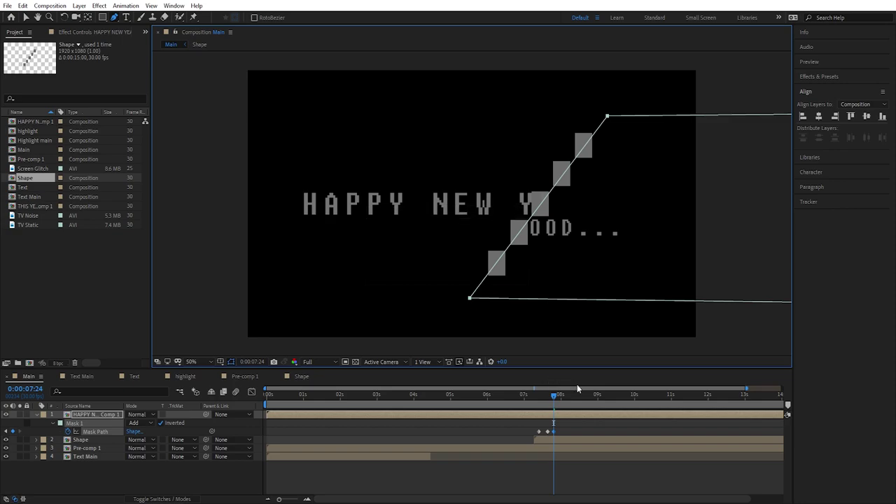
pyautogui.moveTo(555, 391)
pyautogui.mouseDown()
pyautogui.moveTo(580, 396)
pyautogui.moveTo(564, 397)
pyautogui.mouseUp()
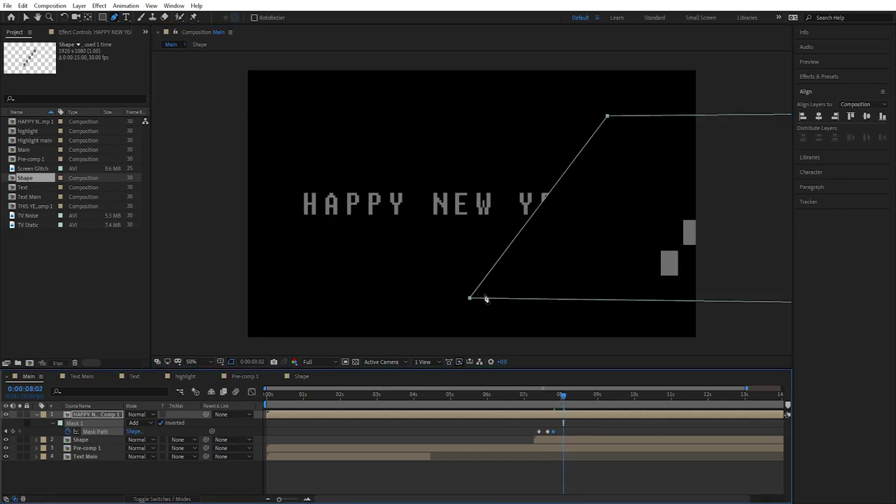
pyautogui.moveTo(475, 302); pyautogui.dragTo(633, 323)
# Step: Preview the Main composition and collapse the mask properties of the HAPPY NEW YEAR!! layer
pyautogui.moveTo(531, 396); pyautogui.dragTo(311, 411)
pyautogui.press('space')
pyautogui.press('space')
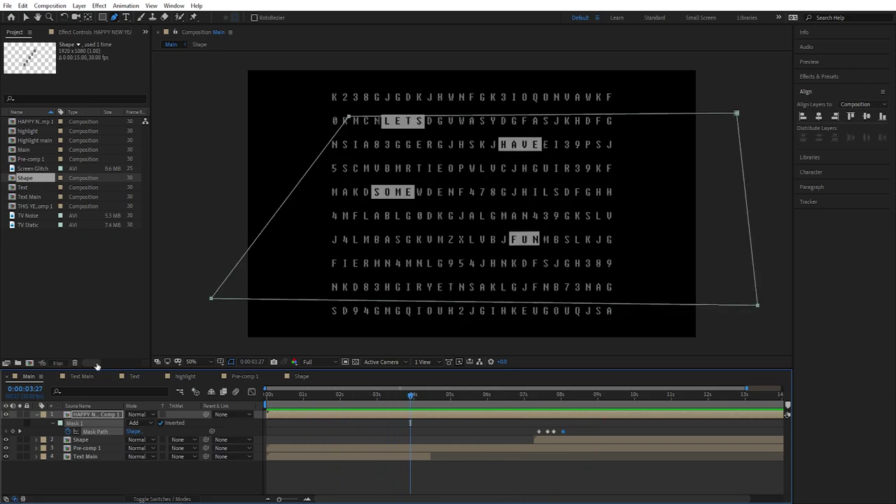
pyautogui.click(35, 415)
pyautogui.click(142, 464)
# Step: Play Main from the start and trim the HAPPY NEW YEAR!! layer to begin where the Shape layer starts
pyautogui.moveTo(305, 392); pyautogui.dragTo(258, 406)
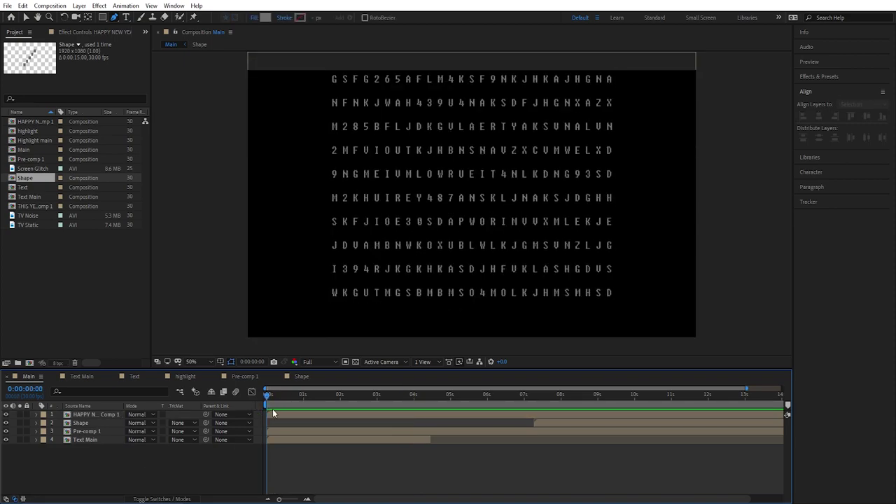
pyautogui.press('space')
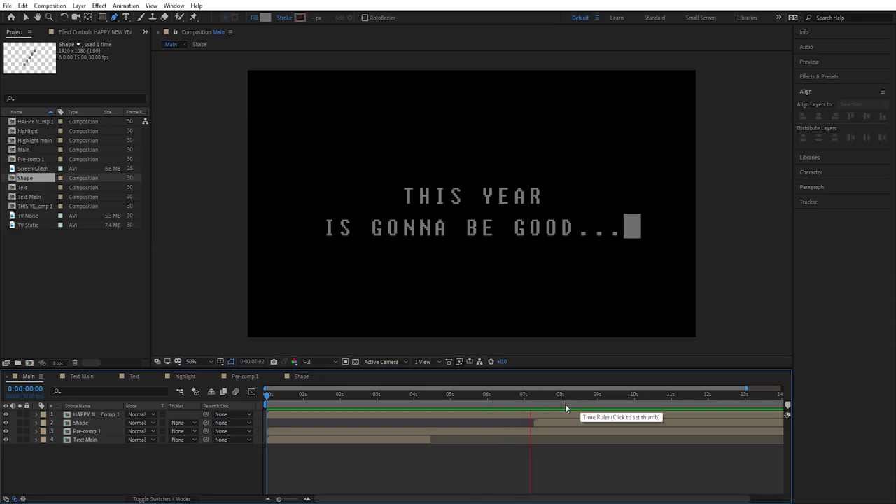
pyautogui.moveTo(522, 399); pyautogui.dragTo(265, 403)
pyautogui.press('space')
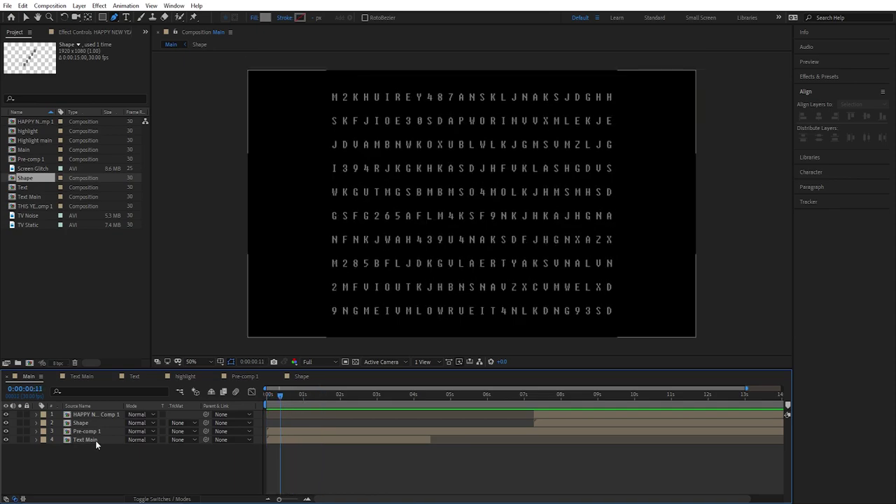
# Step: Find the CC Lens effect and apply it to the Text Main layer
pyautogui.click(86, 442)
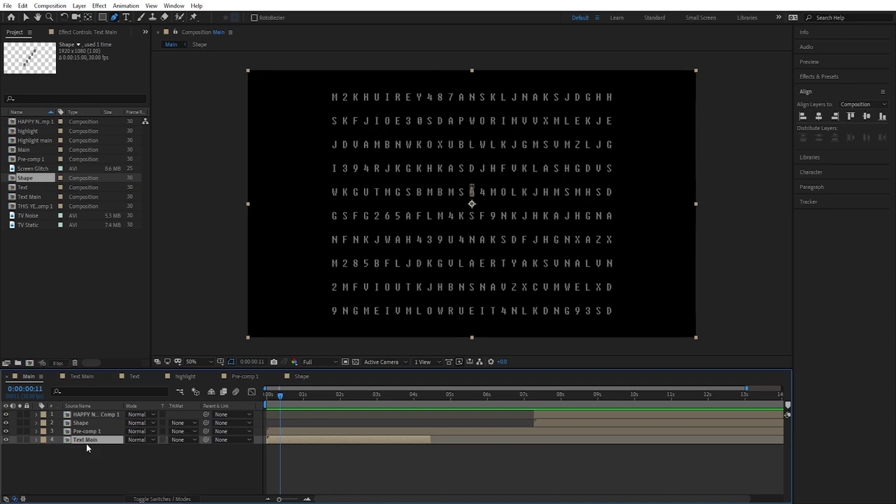
pyautogui.click(830, 78)
pyautogui.click(831, 88)
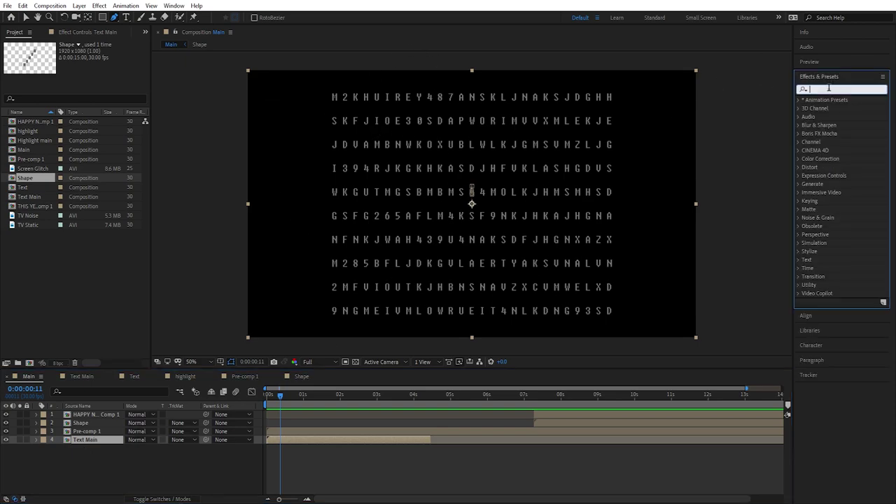
pyautogui.write('cc lend')
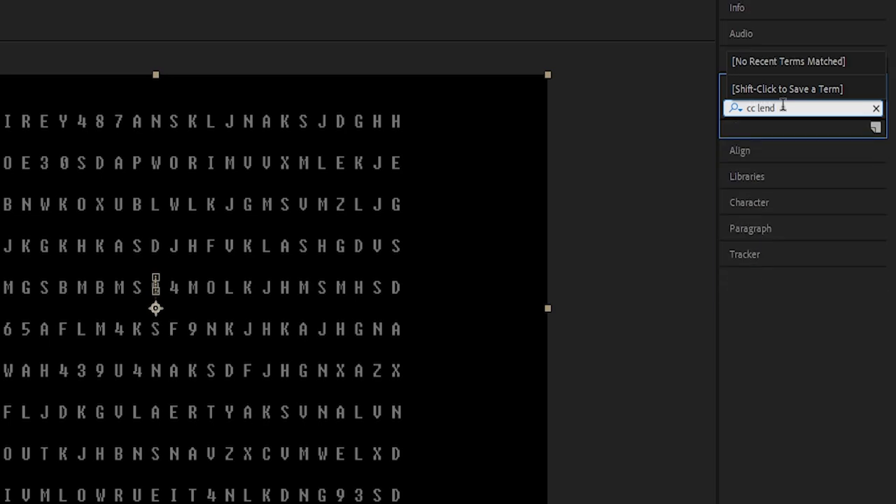
pyautogui.press('BackSpace')
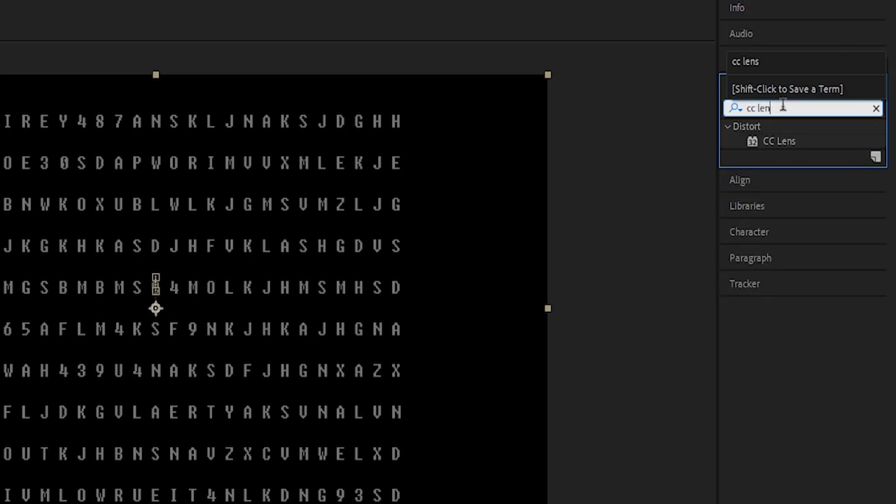
pyautogui.moveTo(777, 141); pyautogui.dragTo(89, 440)
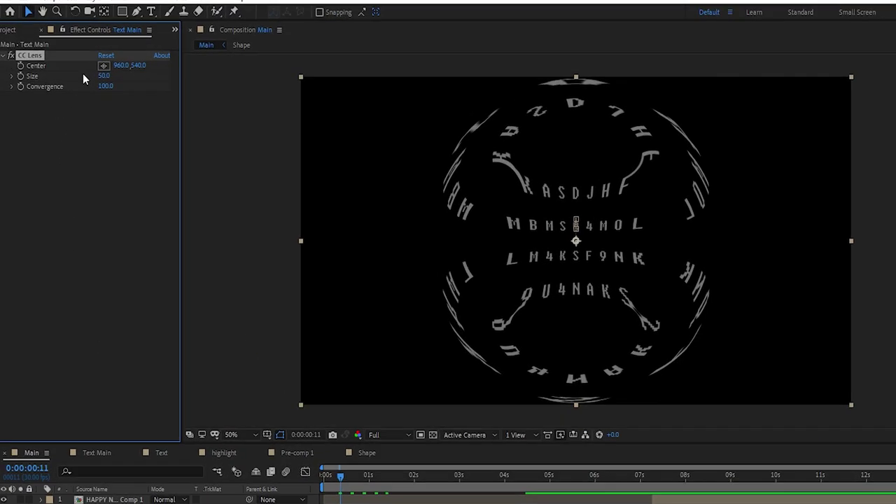
# Step: Set CC Lens Size to 160 and Convergence to -45 on the Text Main layer
pyautogui.click(118, 81)
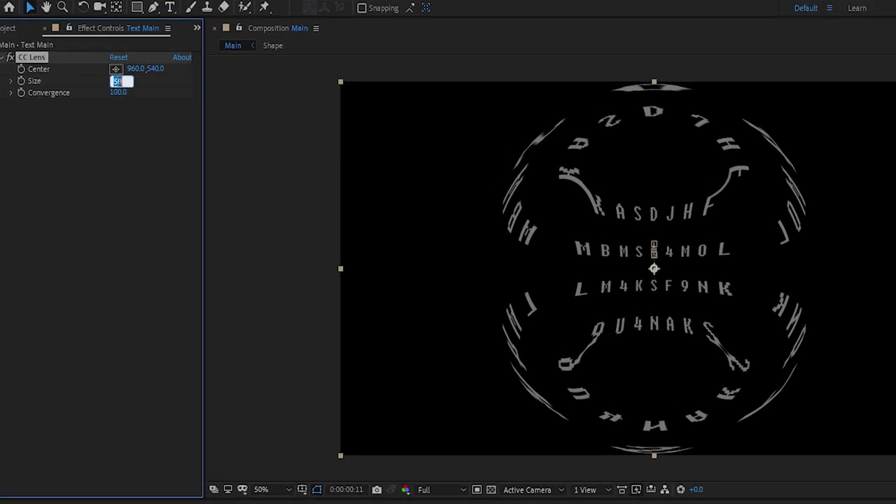
pyautogui.write('16')
pyautogui.press('Return')
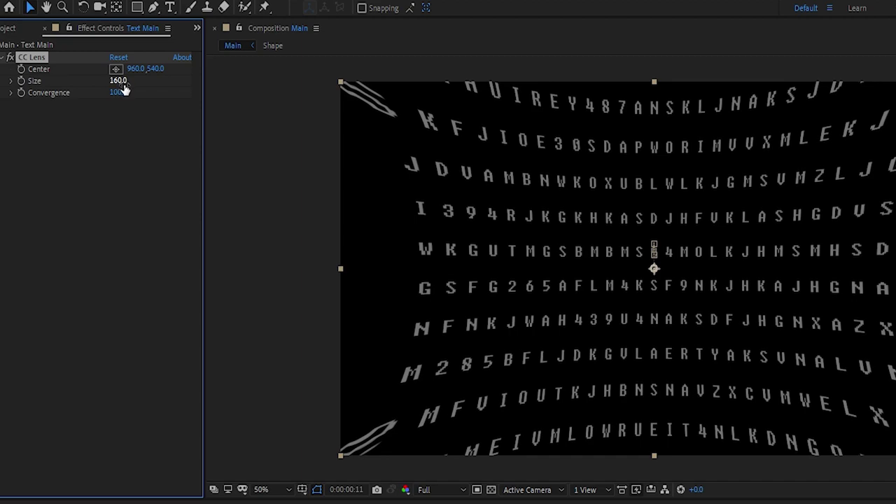
pyautogui.click(118, 93)
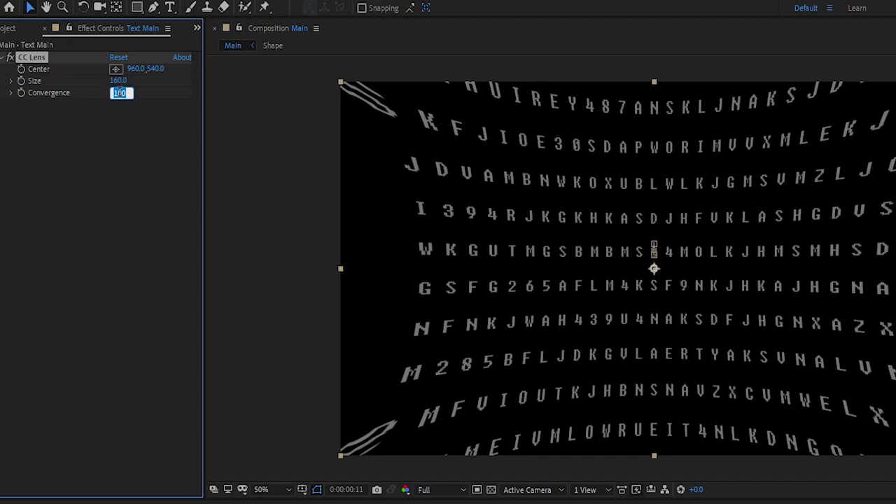
pyautogui.write('-45')
pyautogui.press('Return')
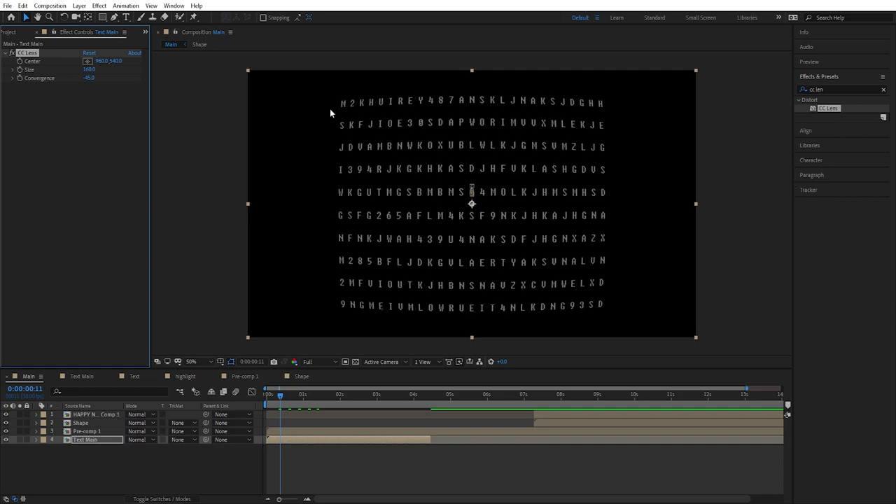
# Step: Refine CC Lens on Text Main to a Size of 163 and a Convergence of -48
pyautogui.click(91, 69)
pyautogui.write('163')
pyautogui.press('Return')
pyautogui.click(90, 77)
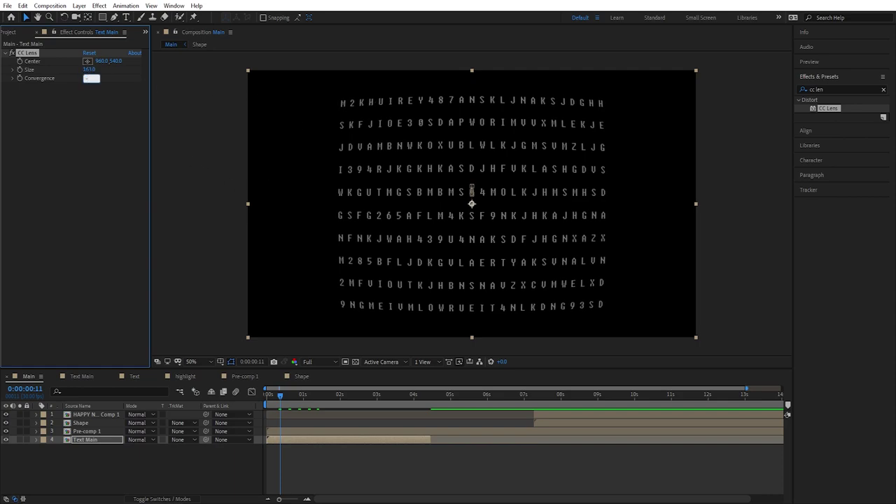
pyautogui.press('Return')
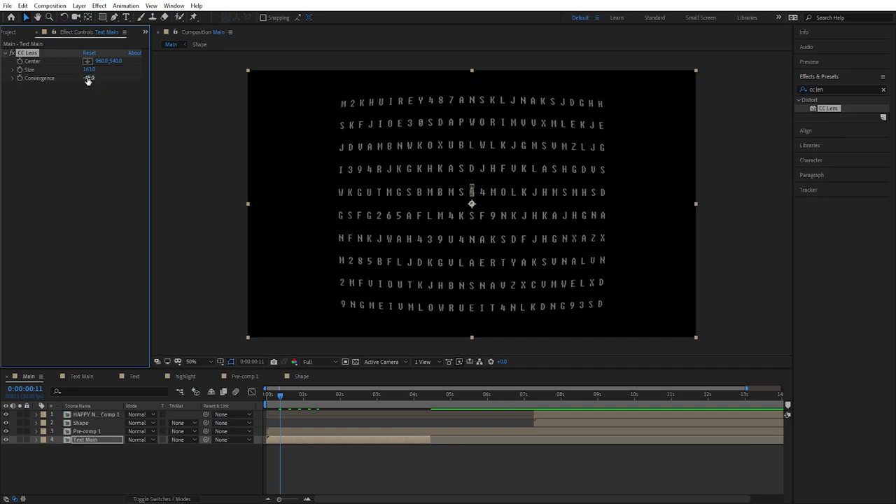
# Step: Find the Venetian Blinds wipe preset and apply it to the Text Main layer at 0:00:00:10
pyautogui.moveTo(281, 397)
pyautogui.mouseDown()
pyautogui.moveTo(290, 398)
pyautogui.moveTo(278, 398)
pyautogui.mouseUp()
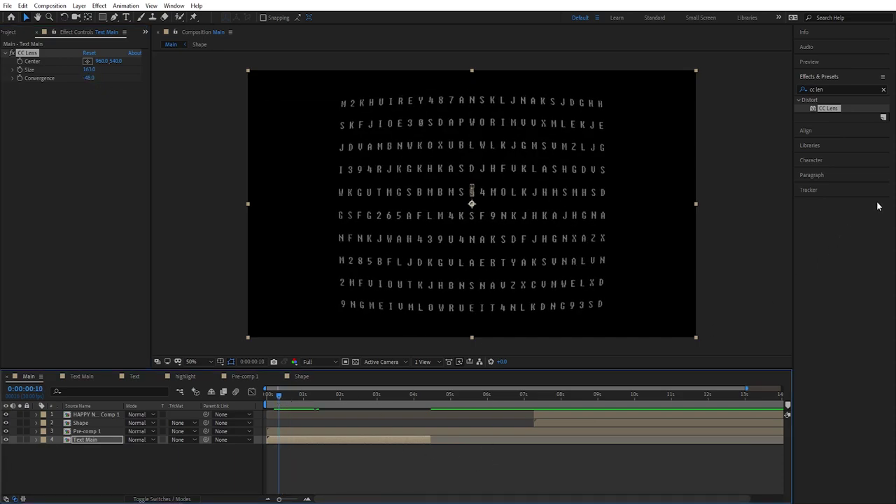
pyautogui.click(838, 89)
pyautogui.write('venet')
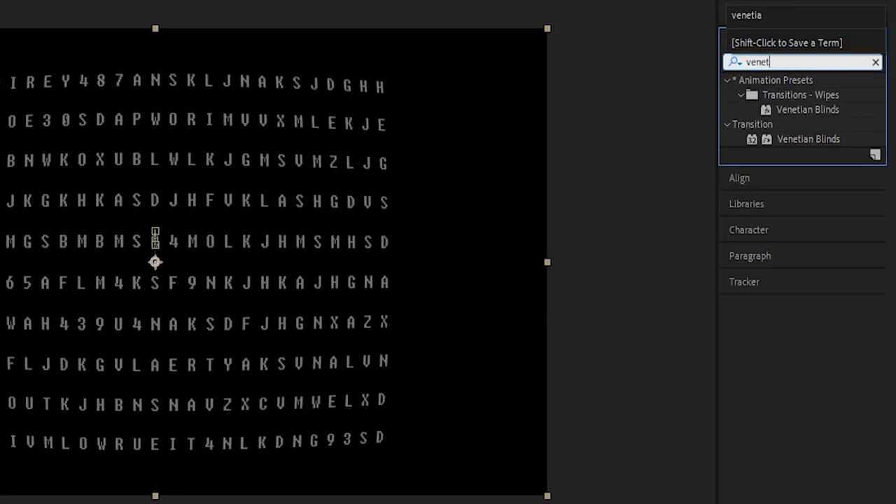
pyautogui.moveTo(812, 111); pyautogui.dragTo(0, 503)
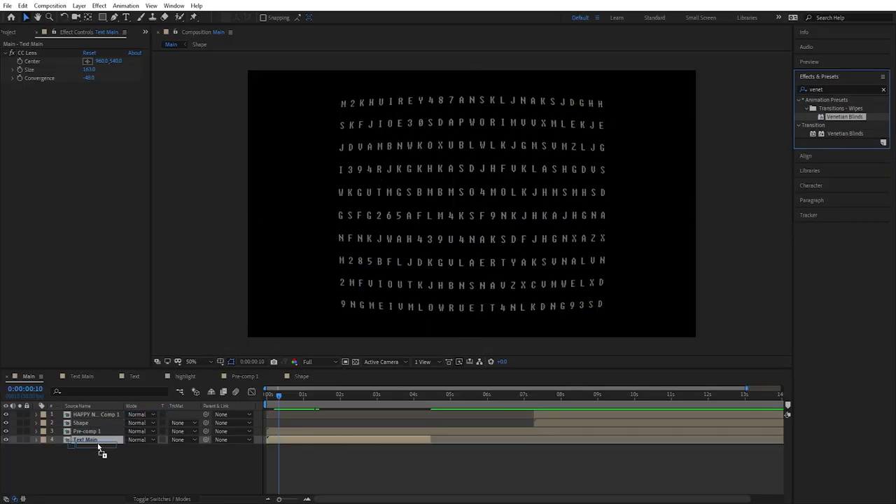
pyautogui.moveTo(98, 448); pyautogui.dragTo(91, 442)
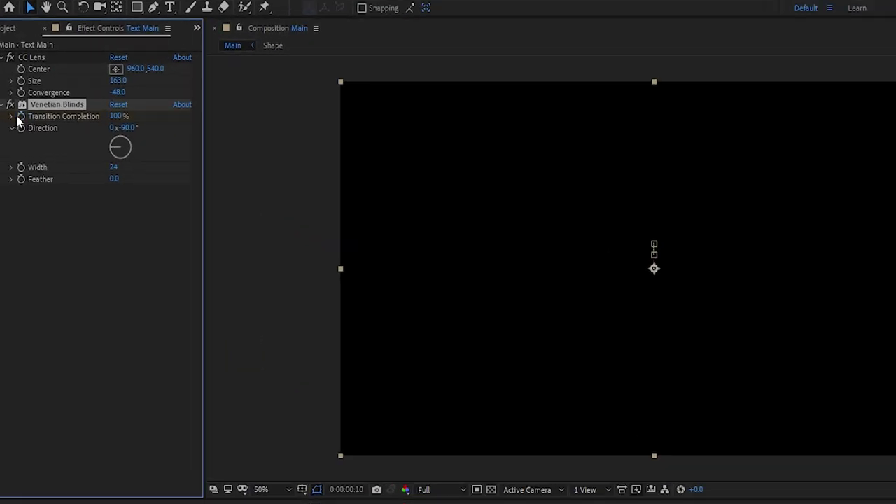
# Step: Set the Venetian Blinds Transition Completion to 15% and inspect the scan lines on the letters up close
pyautogui.click(117, 117)
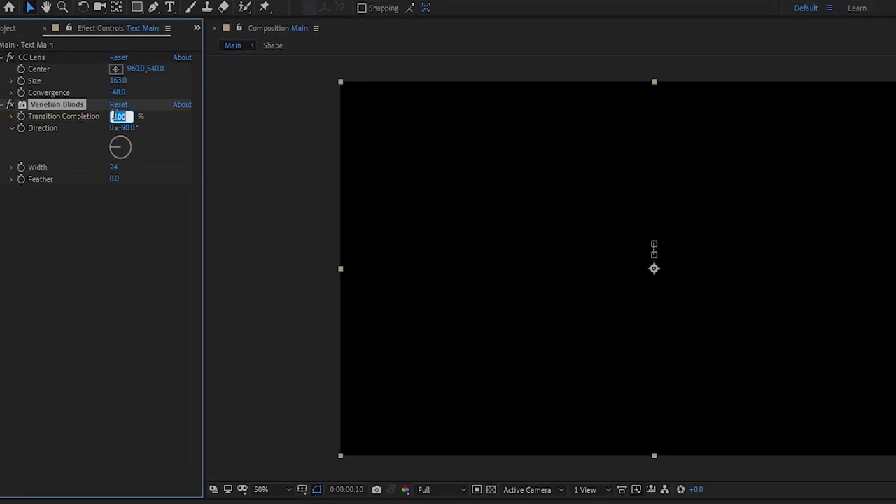
pyautogui.write('15')
pyautogui.press('Return')
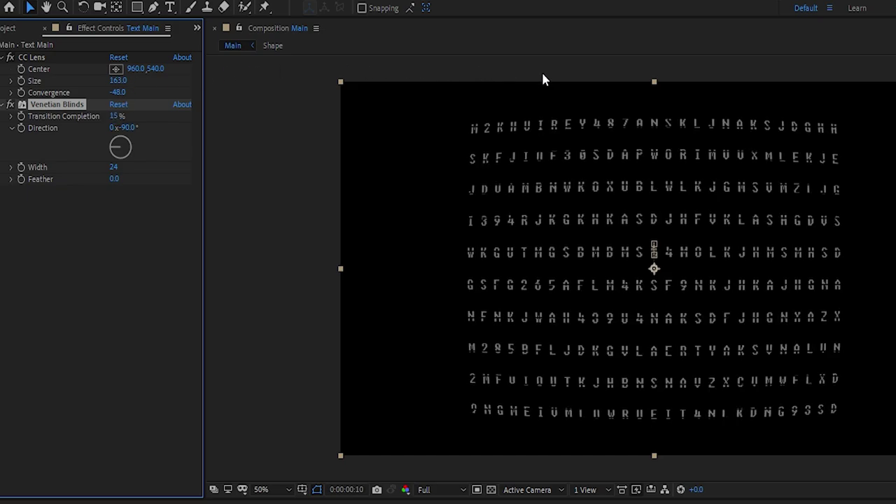
pyautogui.scroll(1, 576, 232)
pyautogui.scroll(1, 583, 234)
pyautogui.scroll(-1, 583, 234)
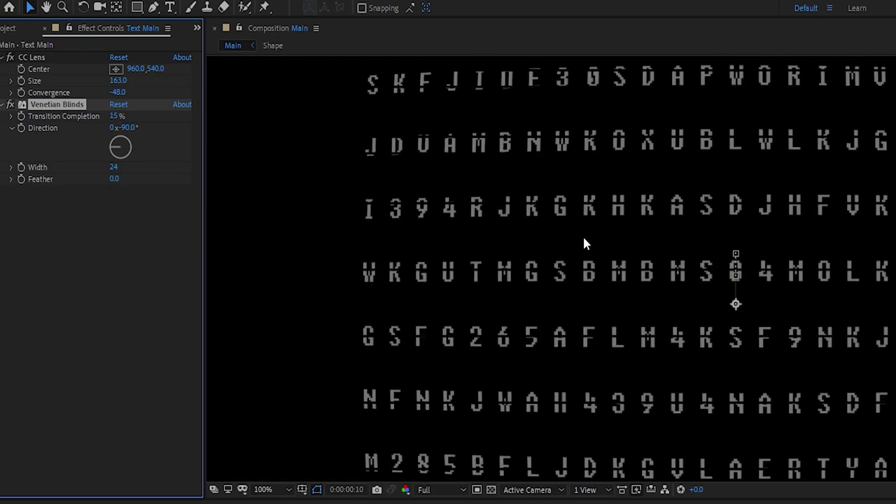
# Step: Set Venetian Blinds Transition Completion to 13%, Width to 14 and Feather to 3
pyautogui.click(116, 117)
pyautogui.write('13')
pyautogui.press('Return')
pyautogui.click(113, 169)
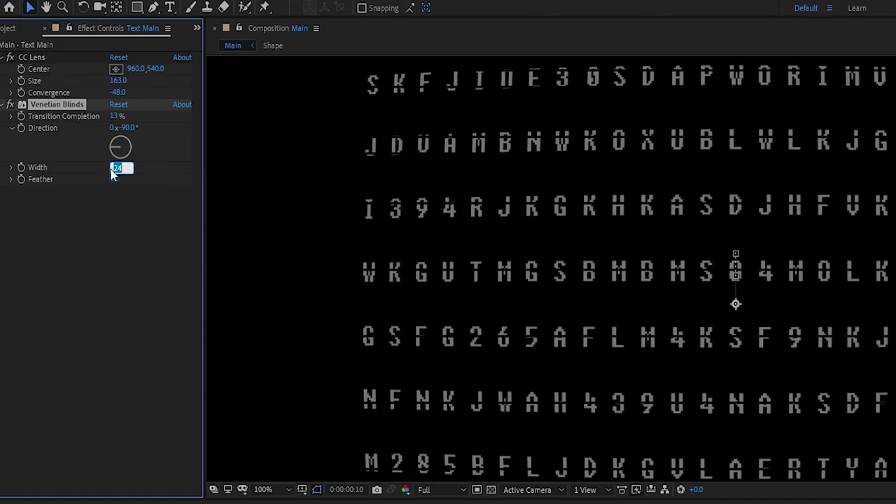
pyautogui.write('14')
pyautogui.press('Return')
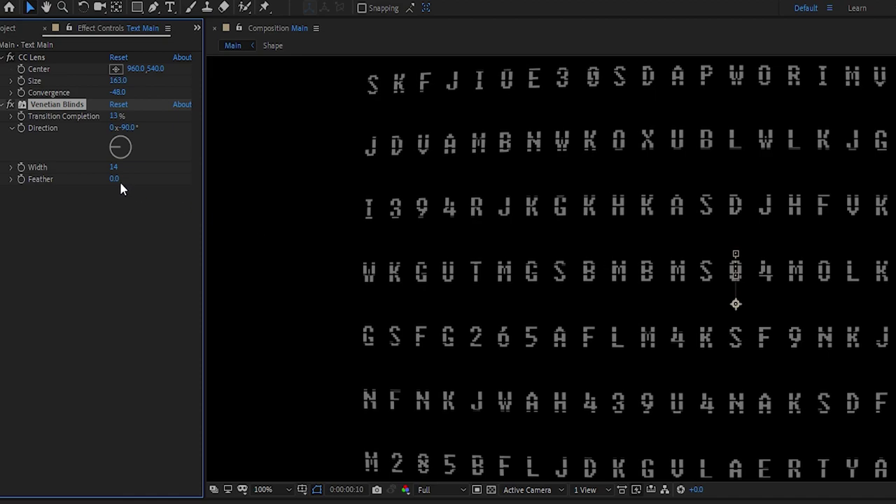
pyautogui.click(115, 180)
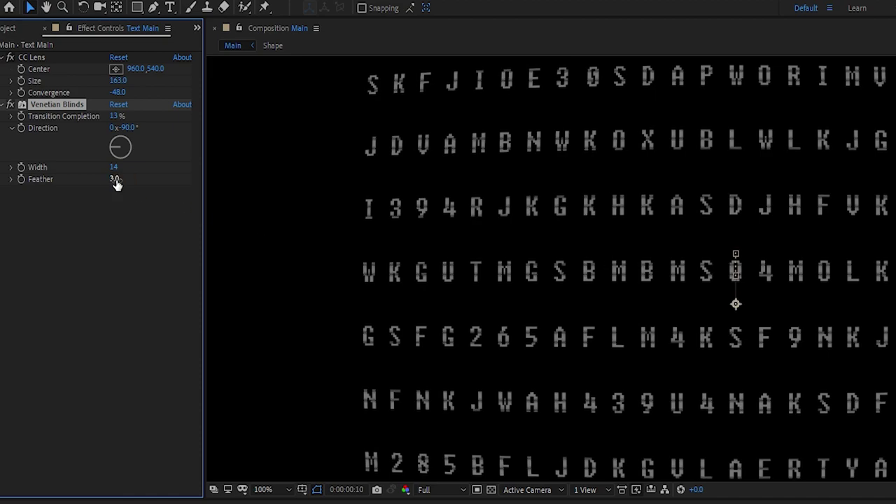
pyautogui.press('Return')
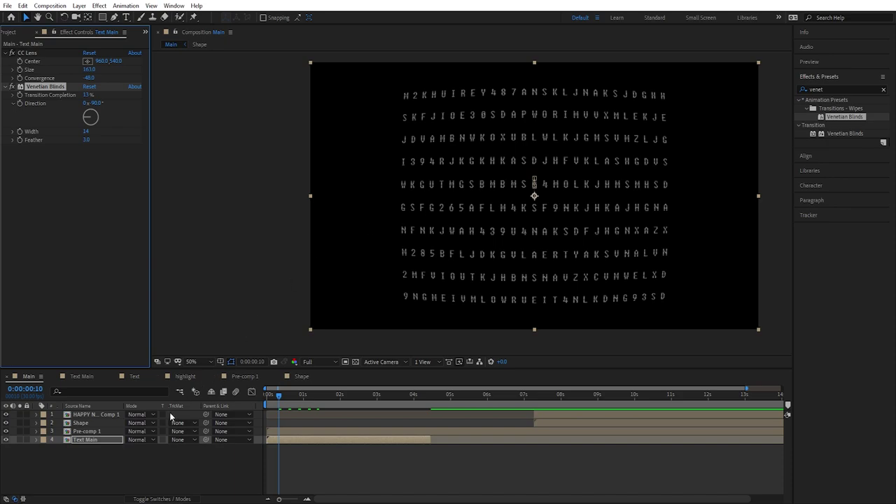
# Step: Find the VC Color Vibrance effect and apply it to the Text Main layer
pyautogui.click(803, 90)
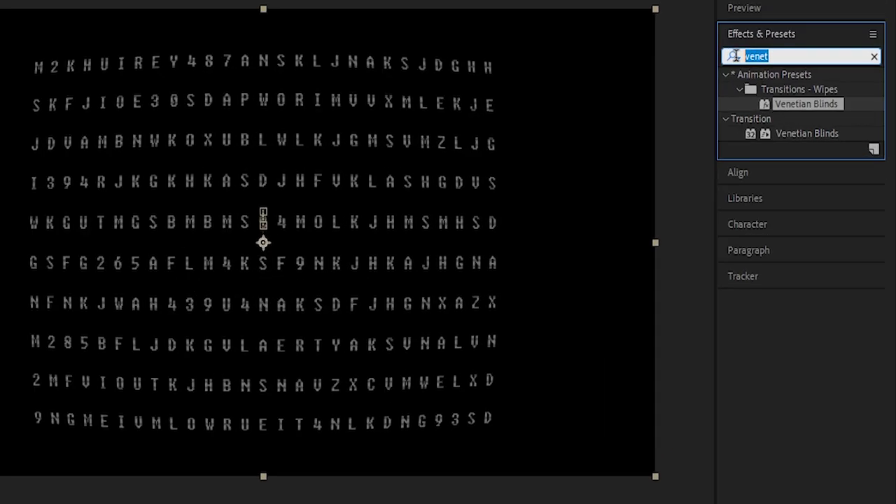
pyautogui.write('color')
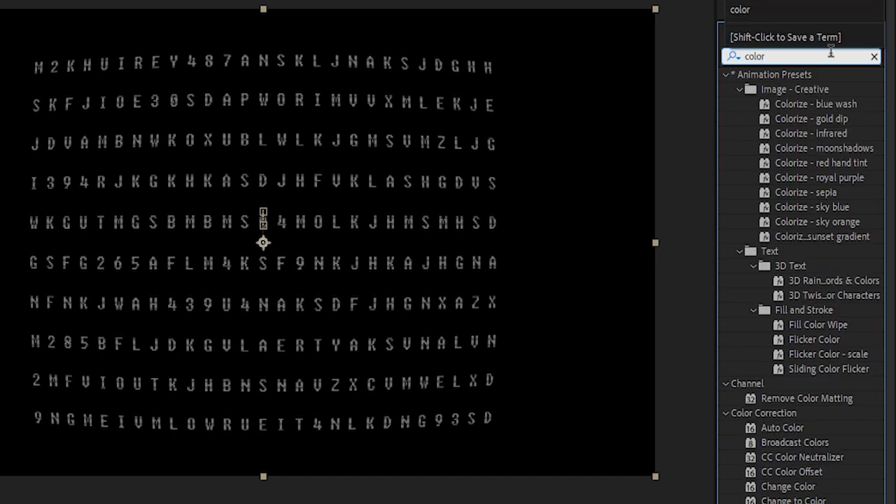
pyautogui.moveTo(789, 53); pyautogui.dragTo(726, 51)
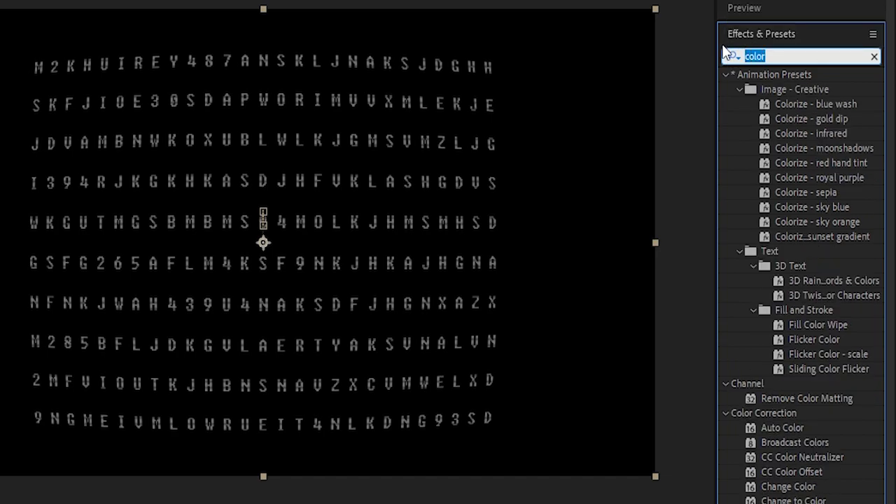
pyautogui.write('color vi')
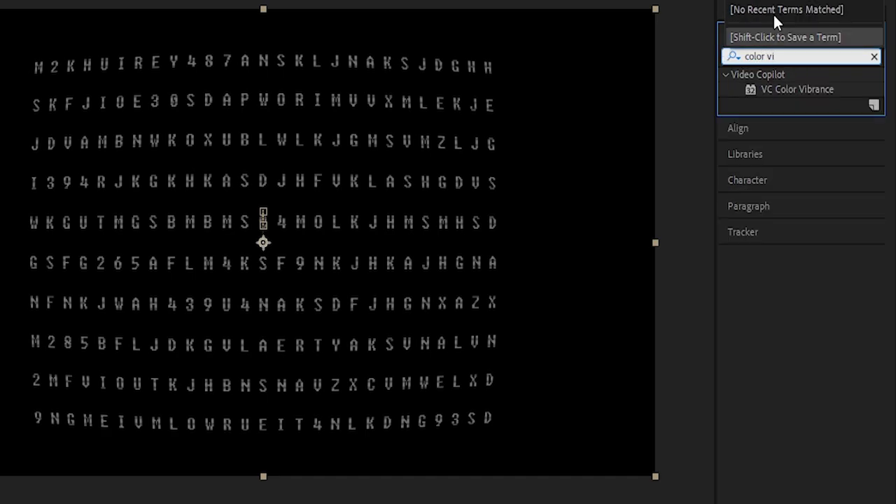
pyautogui.moveTo(792, 89); pyautogui.dragTo(0, 503)
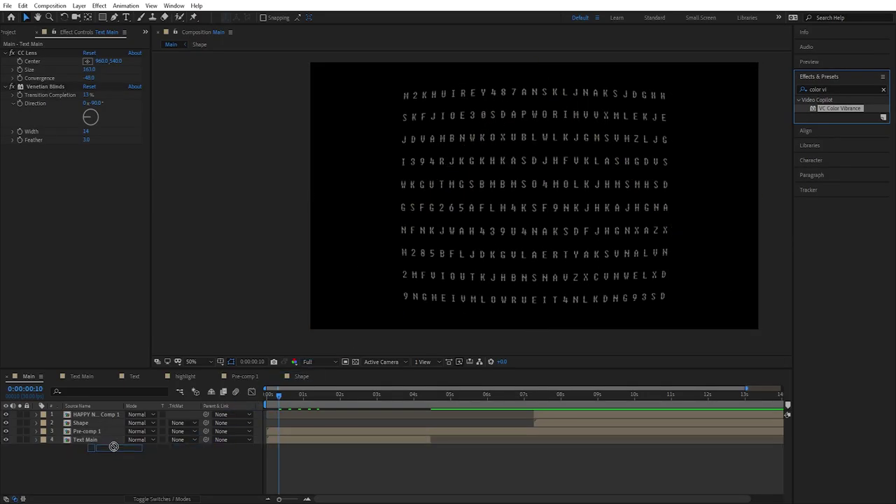
pyautogui.moveTo(113, 447); pyautogui.dragTo(110, 443)
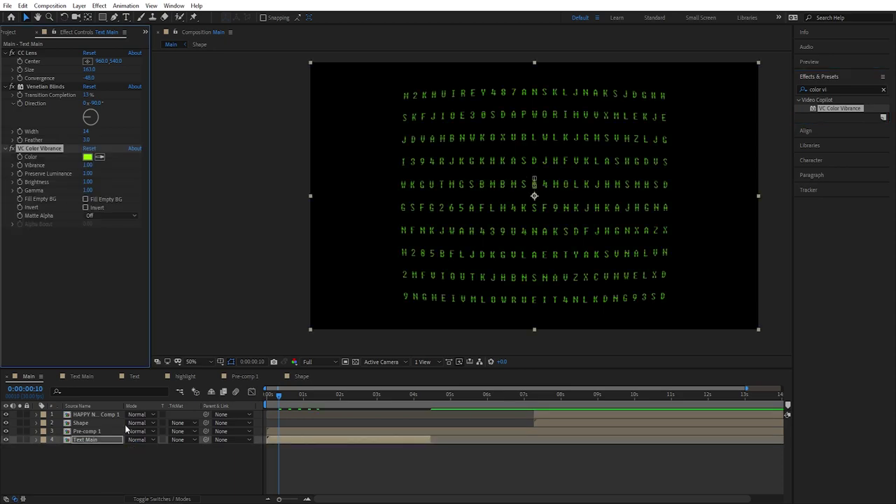
# Step: Change the VC Color Vibrance color on Text Main from yellow-green to a purer, slightly darker green
pyautogui.click(87, 157)
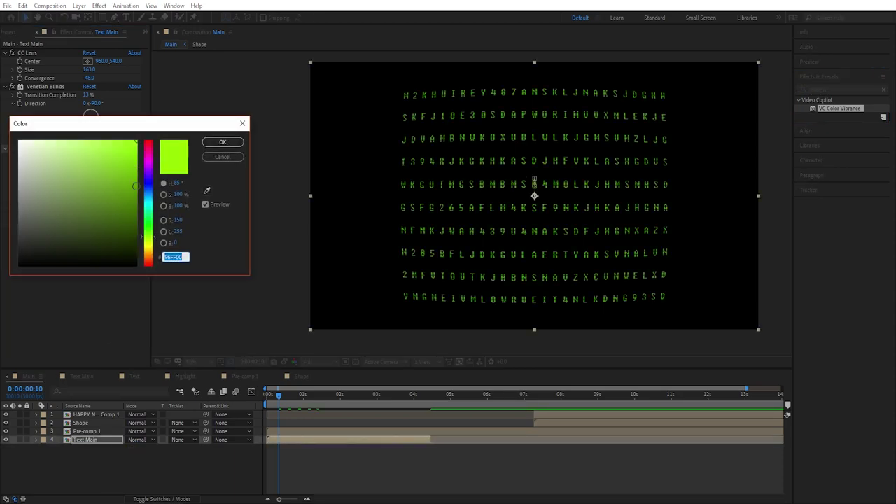
pyautogui.moveTo(151, 236); pyautogui.dragTo(151, 230)
pyautogui.moveTo(99, 158)
pyautogui.mouseDown()
pyautogui.moveTo(133, 155)
pyautogui.moveTo(141, 176)
pyautogui.mouseUp()
pyautogui.press('Return')
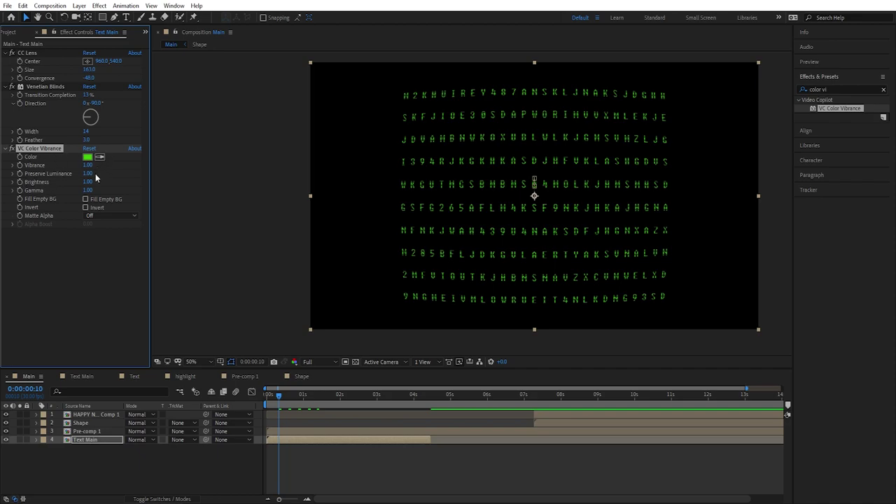
# Step: Apply the Stylize Glow effect to Text Main with a Glow Threshold of 45% and a Glow Radius of 75
pyautogui.click(838, 88)
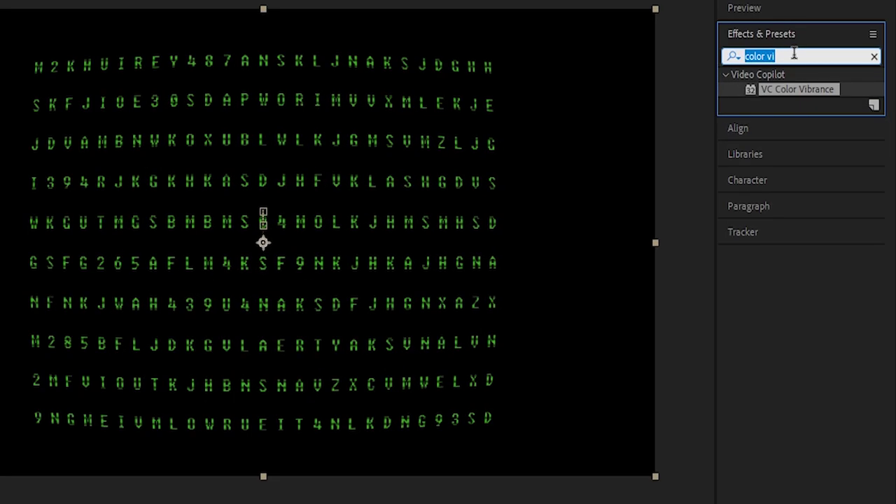
pyautogui.write('glow')
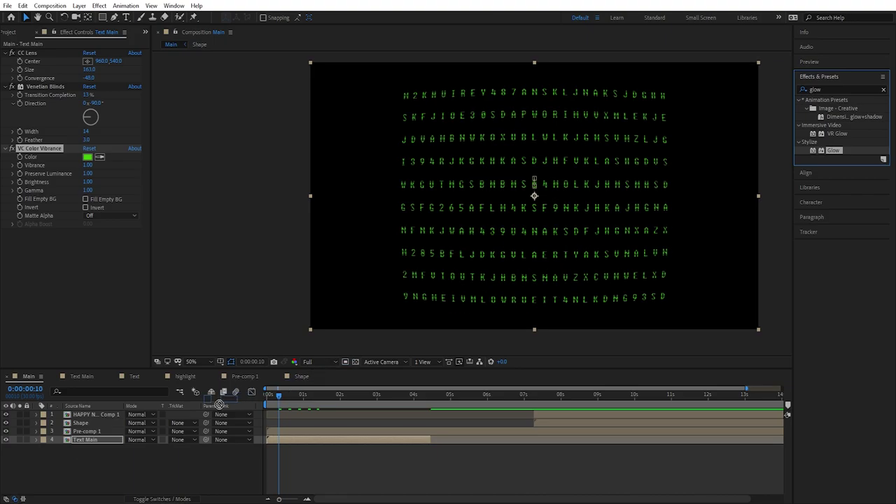
pyautogui.moveTo(789, 163); pyautogui.dragTo(101, 441)
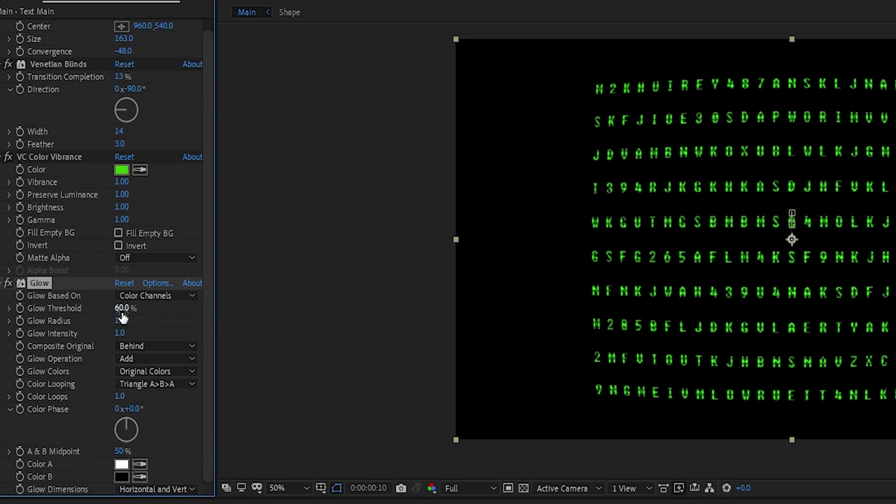
pyautogui.click(89, 242)
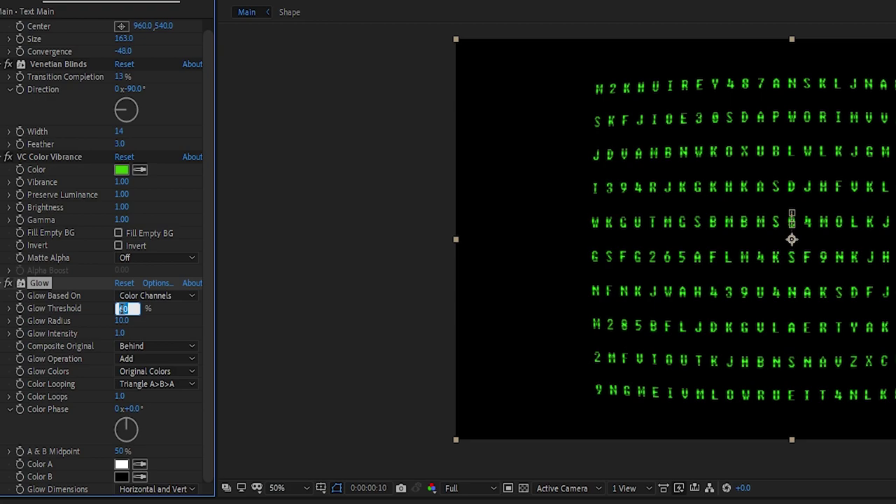
pyautogui.write('45')
pyautogui.press('Return')
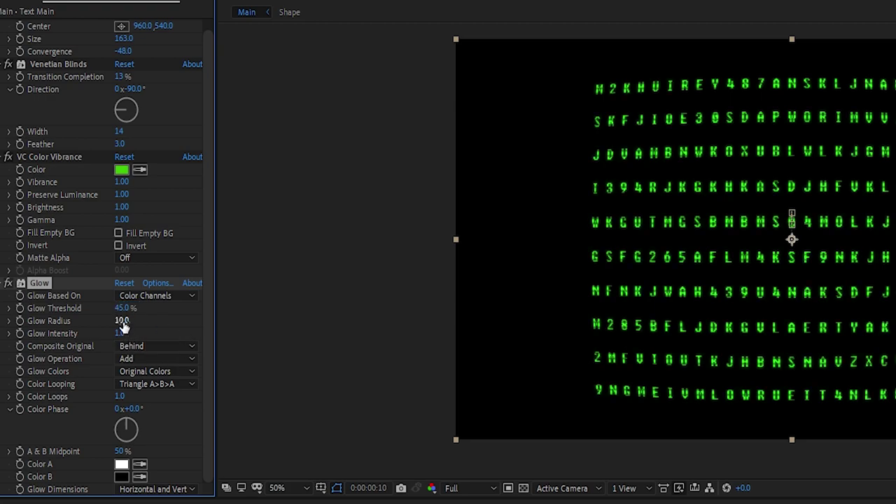
pyautogui.click(123, 322)
pyautogui.write('75')
pyautogui.press('Return')
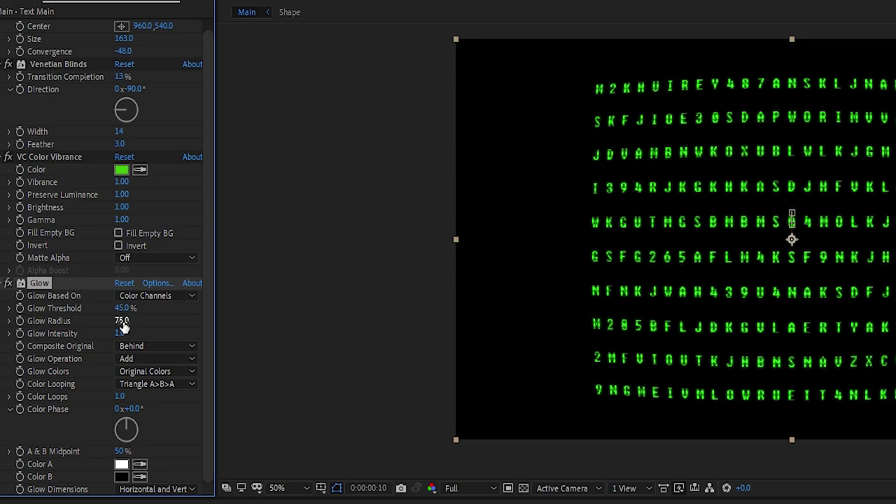
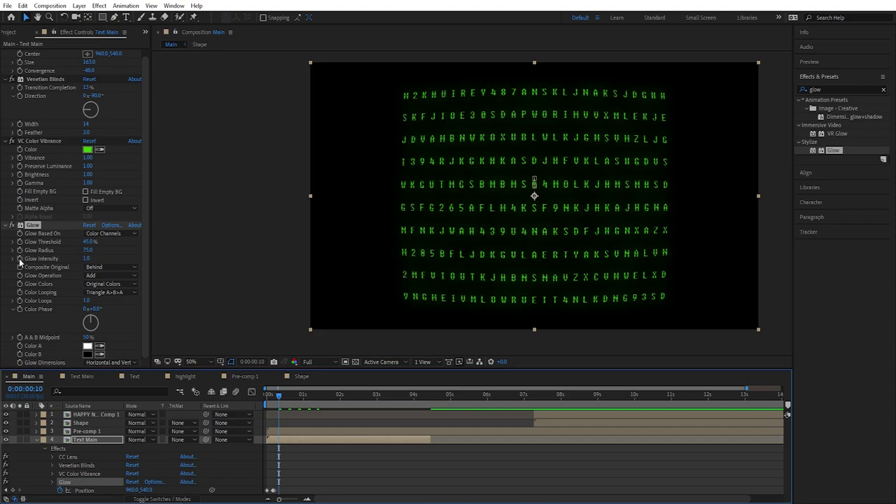
# Step: Add the expression wiggle(3,.3) to the Glow Intensity of Text Main
pyautogui.keyDown('alt'); pyautogui.click(20, 259); pyautogui.keyUp('alt')
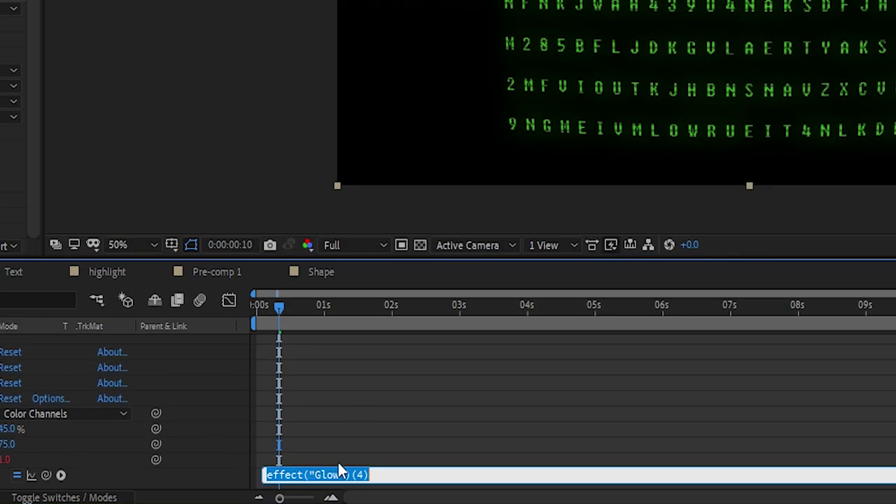
pyautogui.write('wiggl')
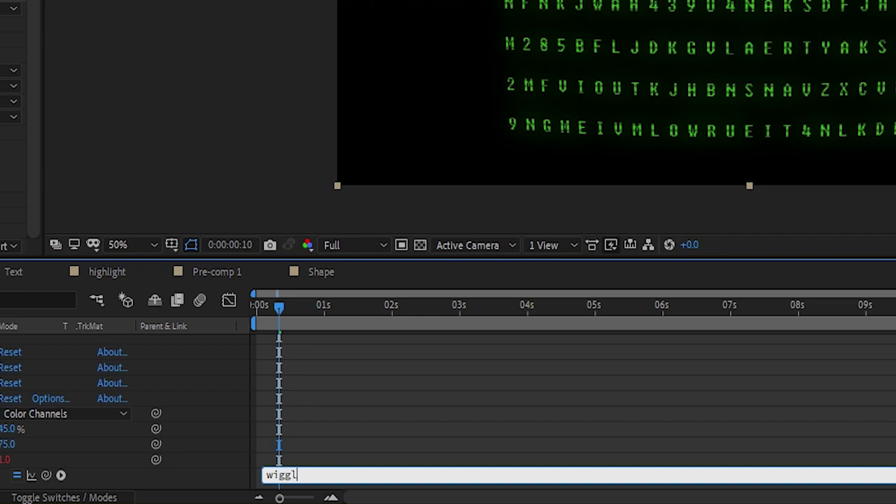
pyautogui.write('ie')
pyautogui.press('BackSpace')
pyautogui.press('BackSpace')
pyautogui.write('e(')
pyautogui.write('3,.3)')
pyautogui.click(324, 329)
pyautogui.scroll(3, 324, 329)
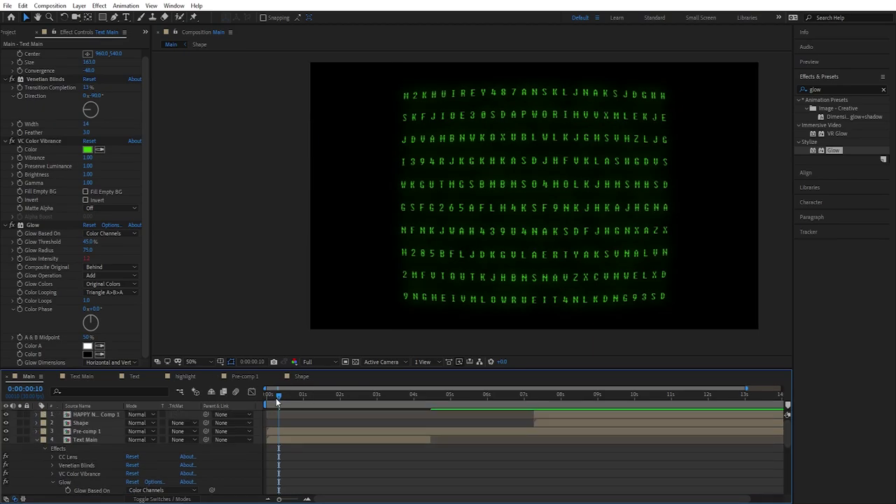
# Step: Play and scrub the Main composition from its start to check the flickering glow on the text and highlighted words
pyautogui.press('space')
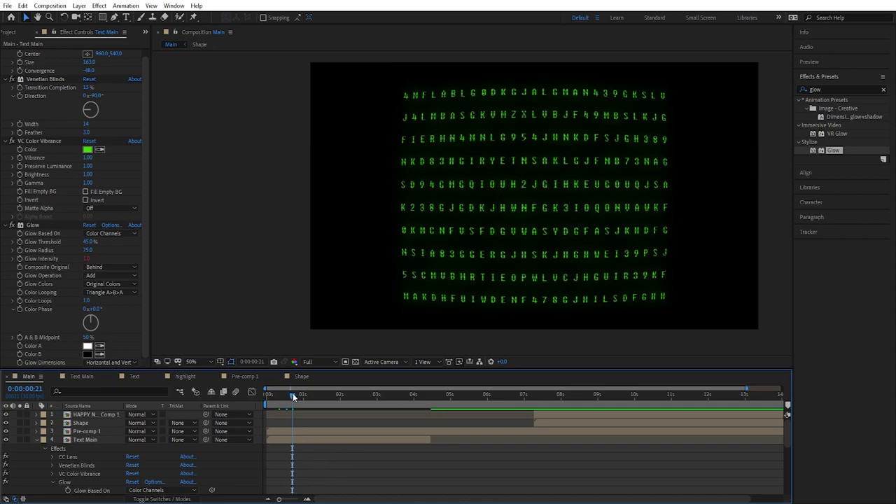
pyautogui.moveTo(293, 396); pyautogui.dragTo(255, 409)
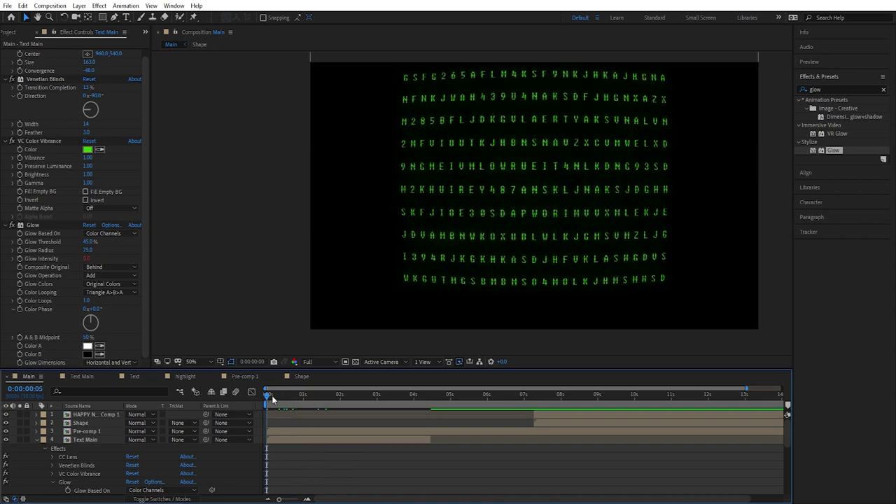
pyautogui.press('space')
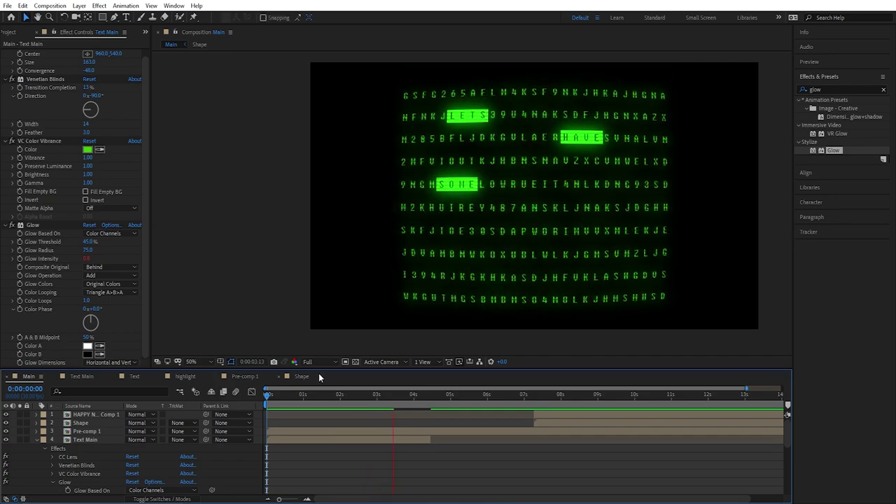
pyautogui.click(272, 396)
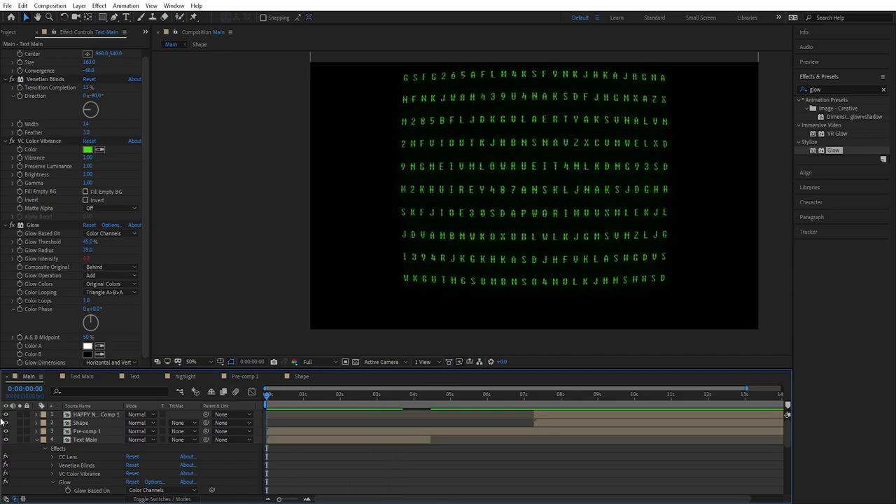
pyautogui.moveTo(272, 398); pyautogui.dragTo(376, 396)
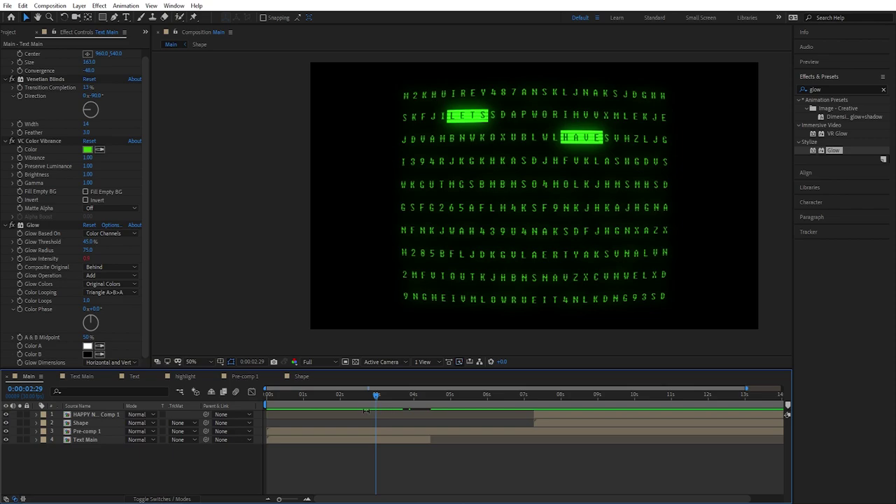
# Step: Copy CC Lens, Venetian Blinds, VC Color Vibrance and Glow from Text Main onto the Pre-comp 1 layer
pyautogui.click(9, 226)
pyautogui.click(6, 149)
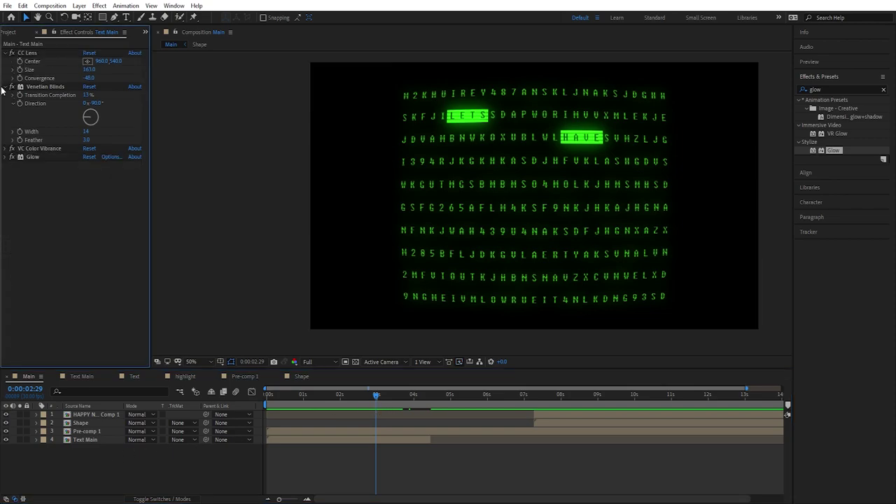
pyautogui.click(4, 86)
pyautogui.click(5, 53)
pyautogui.click(31, 53)
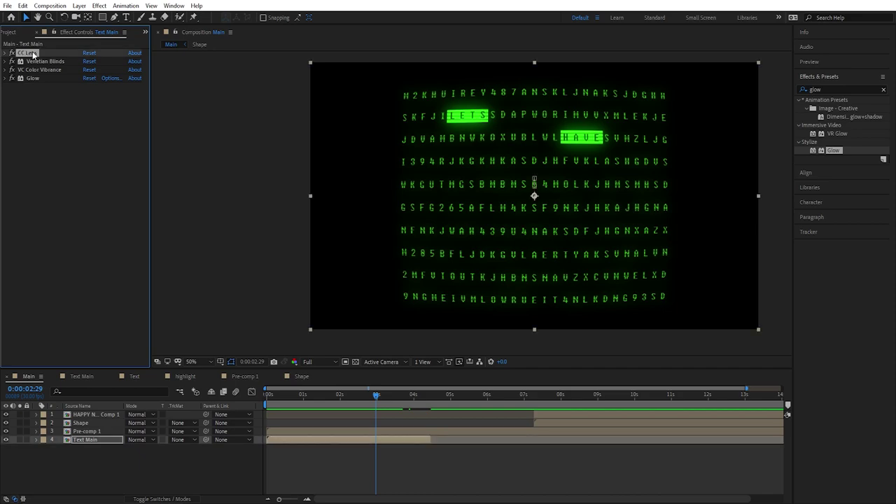
pyautogui.keyDown('shift'); pyautogui.click(47, 78); pyautogui.keyUp('shift')
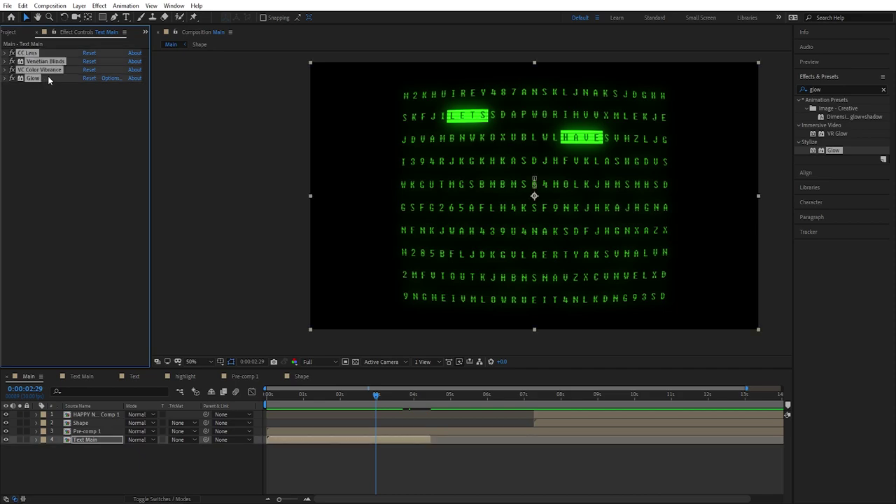
pyautogui.click(87, 431)
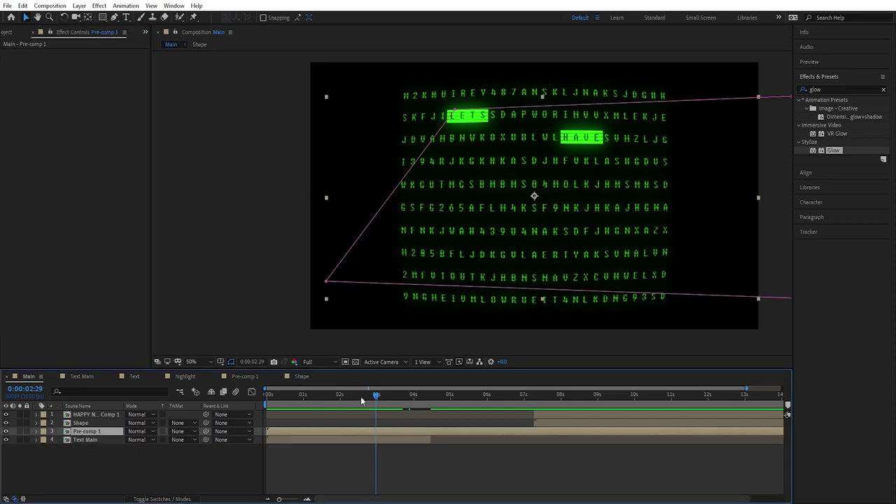
pyautogui.moveTo(376, 399); pyautogui.dragTo(438, 414)
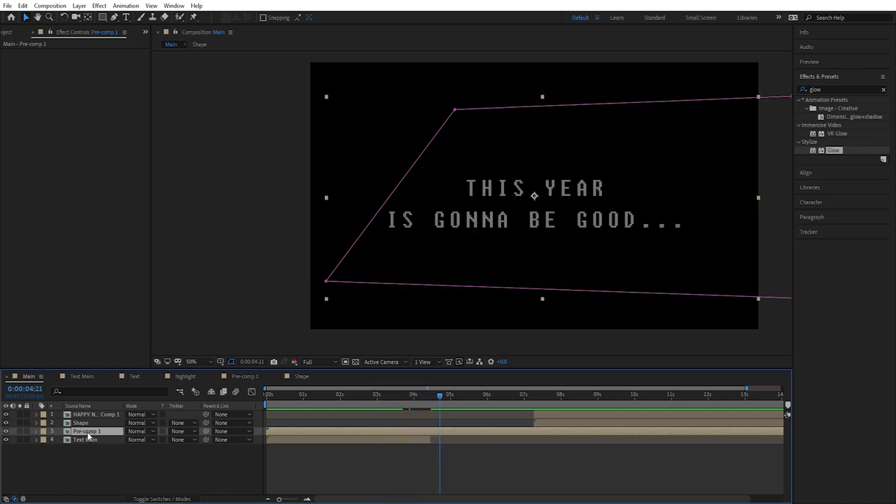
pyautogui.hotkey('ctrl', 'v')
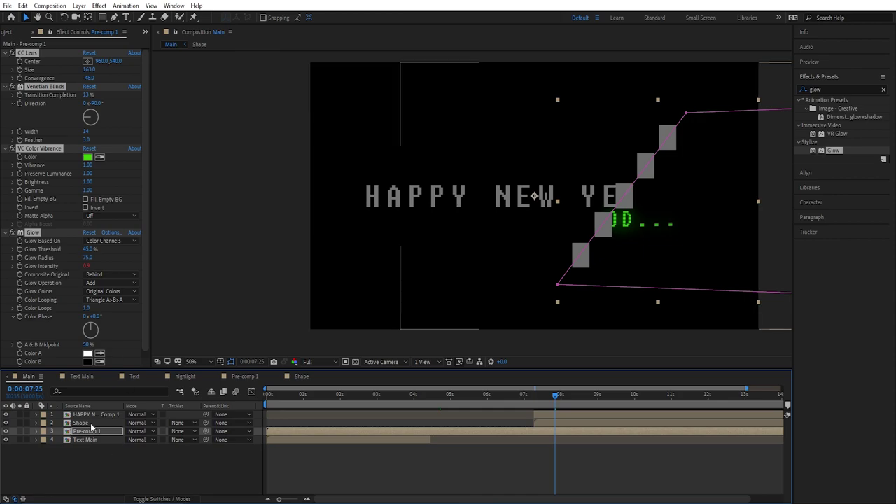
# Step: Paste the same four copied effects onto the Shape layer and the HAPPY NEW YEAR!! Comp 1 layer
pyautogui.click(91, 425)
pyautogui.hotkey('ctrl', 'v')
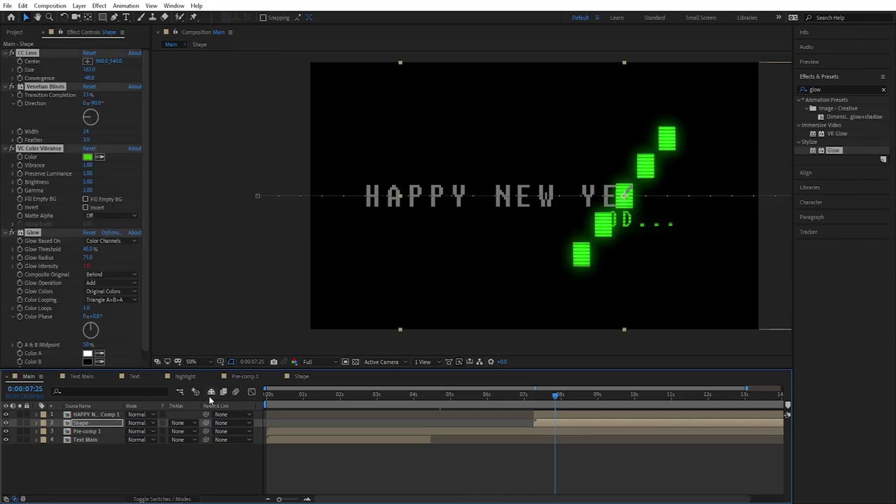
pyautogui.click(98, 415)
pyautogui.hotkey('ctrl', 'v')
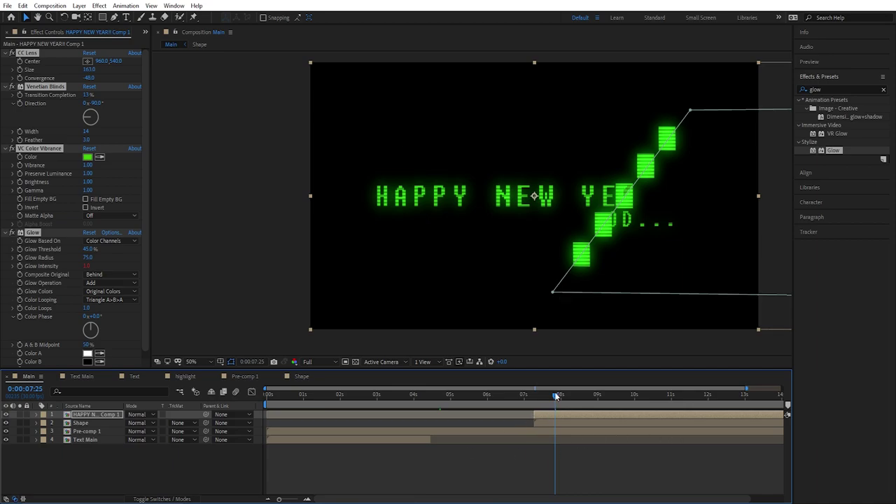
# Step: Move the Shape layer above HAPPY NEW YEAR!! Comp 1 and preview the composition from the start
pyautogui.moveTo(556, 395); pyautogui.dragTo(265, 394)
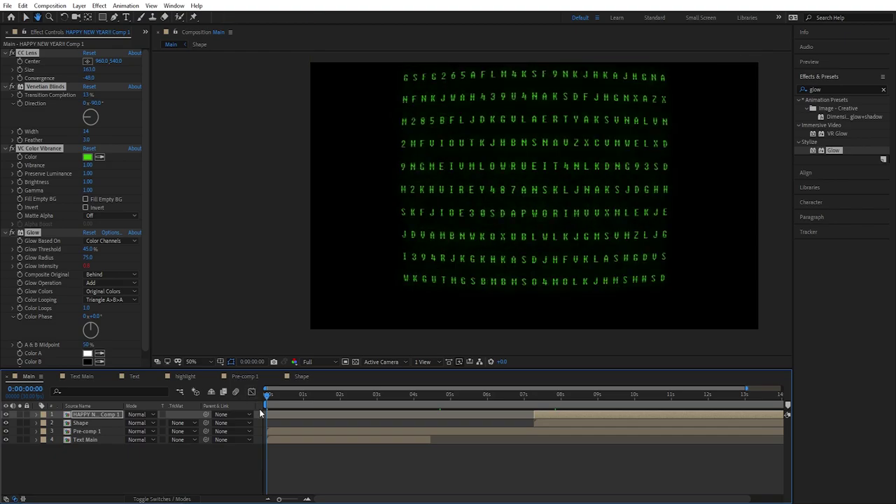
pyautogui.moveTo(81, 423); pyautogui.dragTo(81, 413)
pyautogui.press('space')
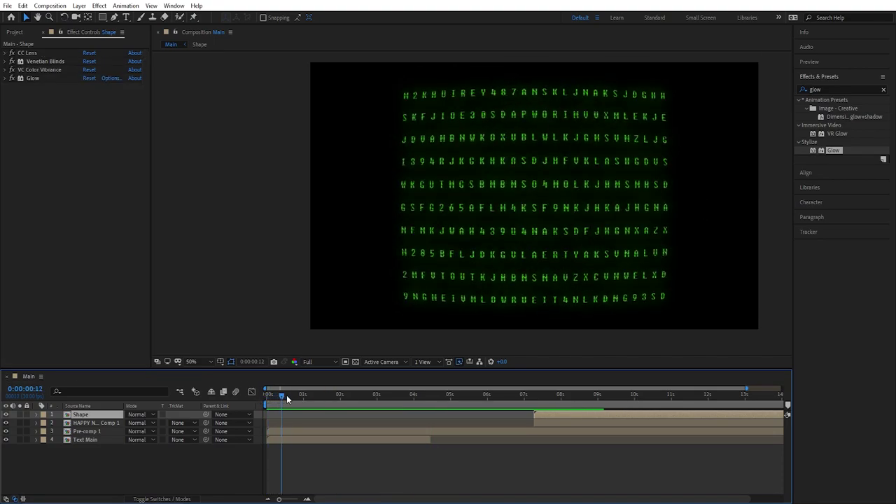
pyautogui.moveTo(286, 395); pyautogui.dragTo(434, 394)
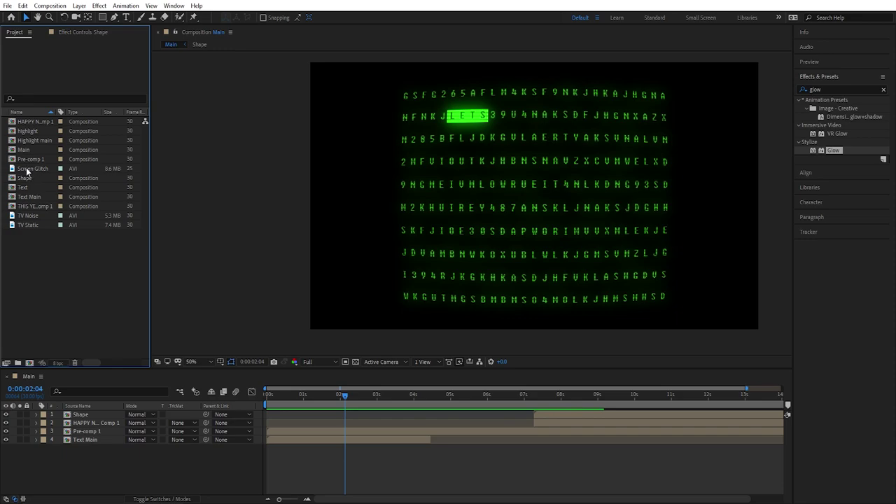
# Step: Add the Screen Glitch footage to the Main composition beneath Text Main and check it near the beginning
pyautogui.moveTo(27, 172); pyautogui.dragTo(49, 462)
pyautogui.click(285, 396)
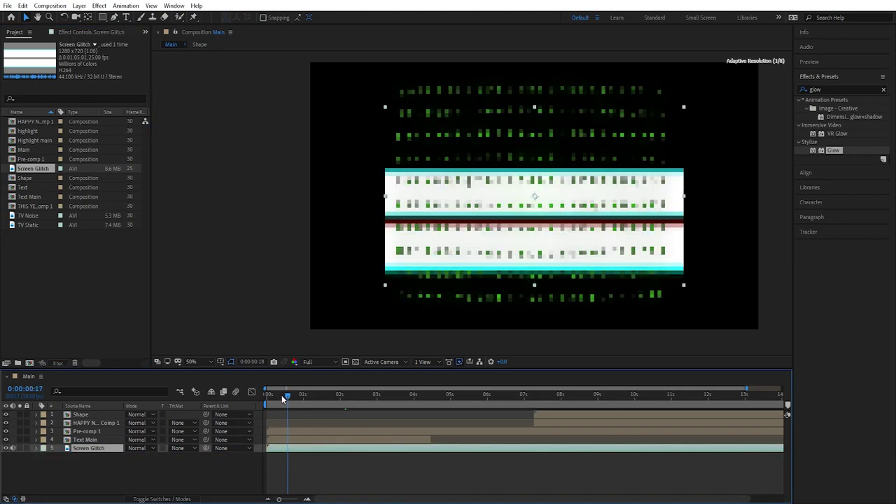
# Step: Scale the Screen Glitch layer to 159% so it covers the whole frame, and hide the layer
pyautogui.moveTo(284, 398); pyautogui.dragTo(318, 397)
pyautogui.press('s')
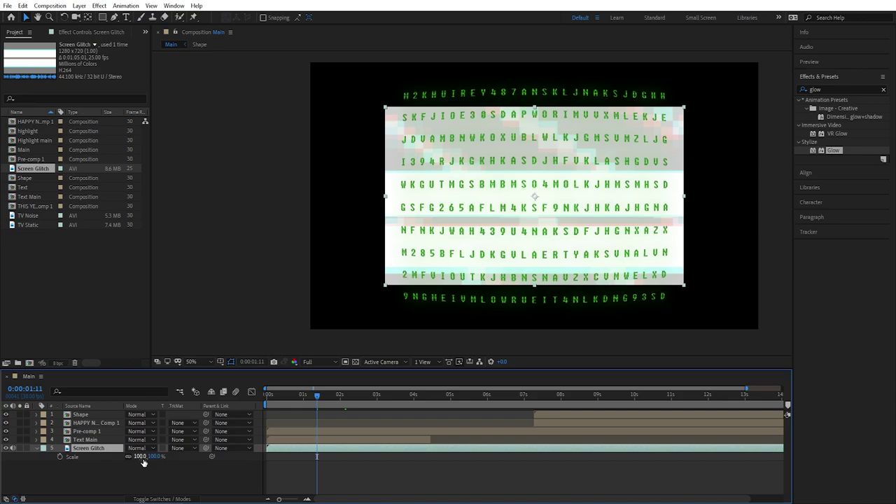
pyautogui.moveTo(140, 456); pyautogui.dragTo(182, 457)
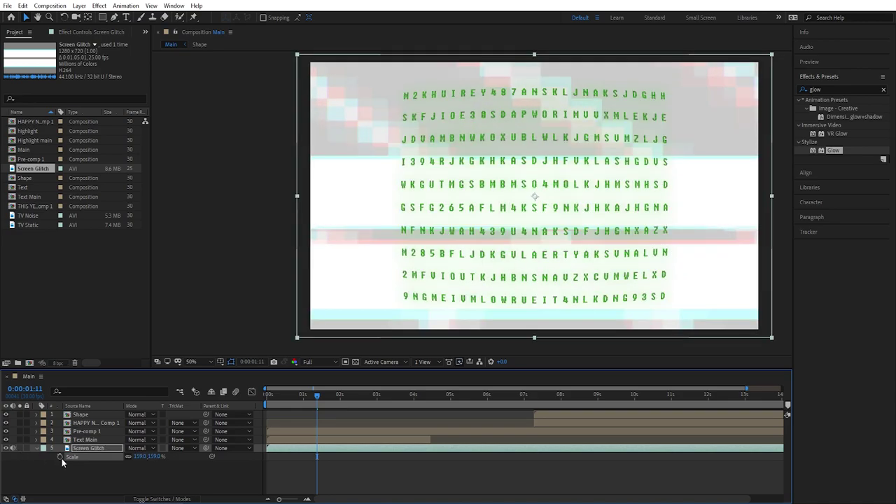
pyautogui.click(5, 448)
# Step: Create a new adjustment layer above all layers in the Main composition
pyautogui.rightClick(97, 468)
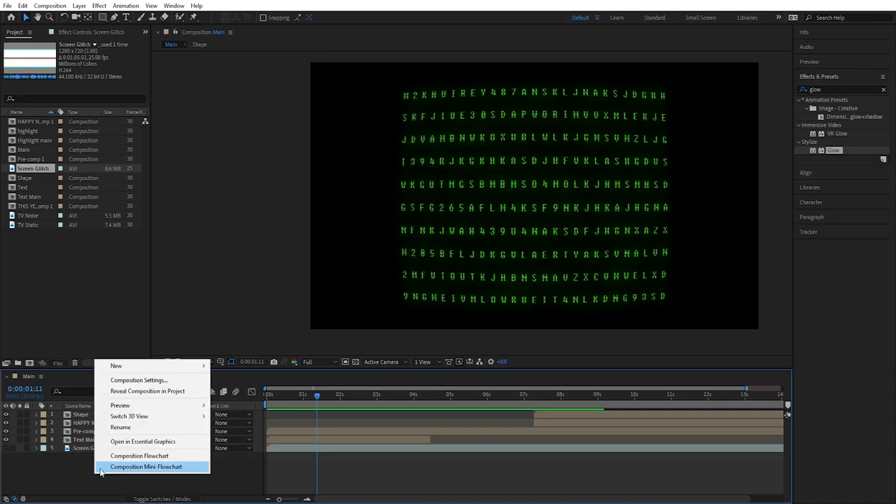
pyautogui.moveTo(147, 368)
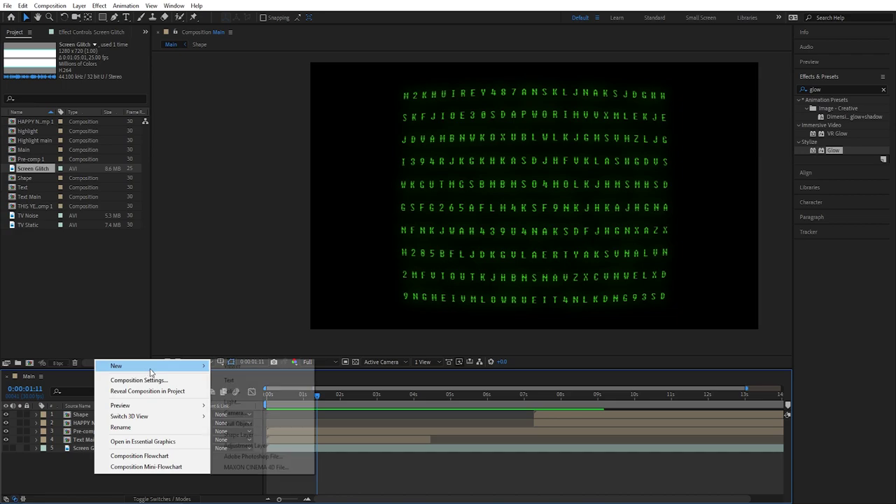
pyautogui.click(257, 446)
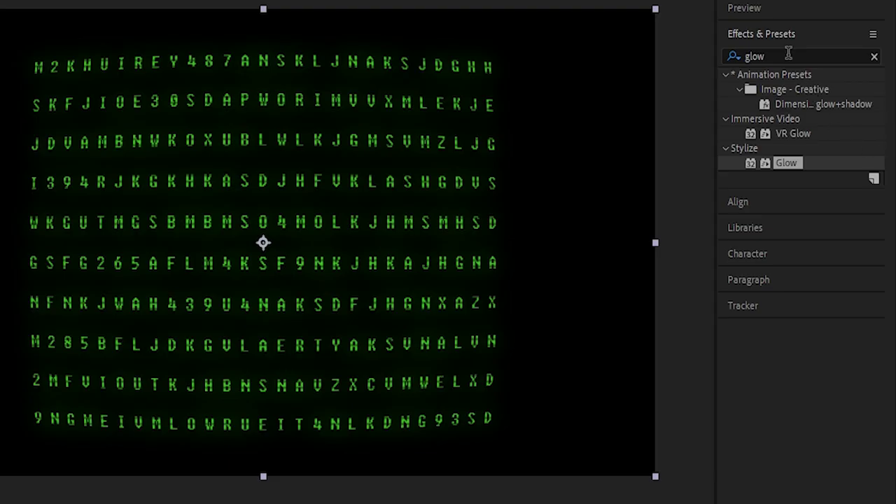
# Step: Apply Displacement Map to the adjustment layer and choose Screen Glitch as its displacement map layer
pyautogui.click(806, 90)
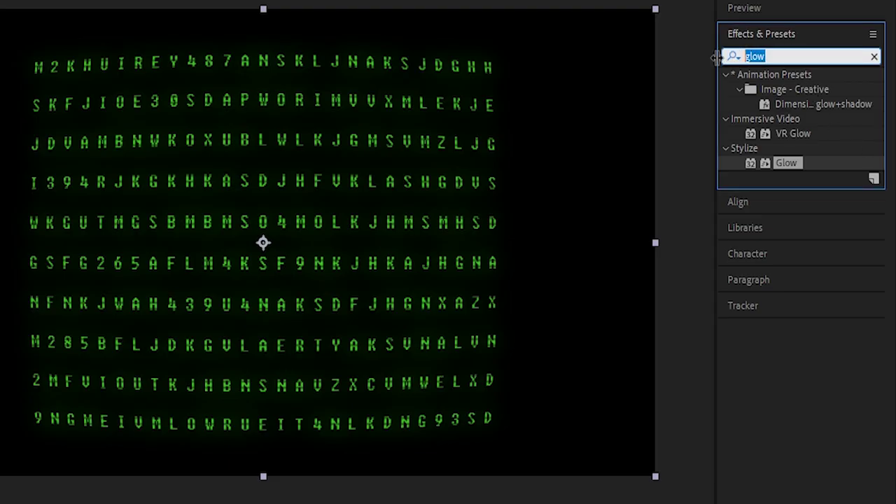
pyautogui.write('disp')
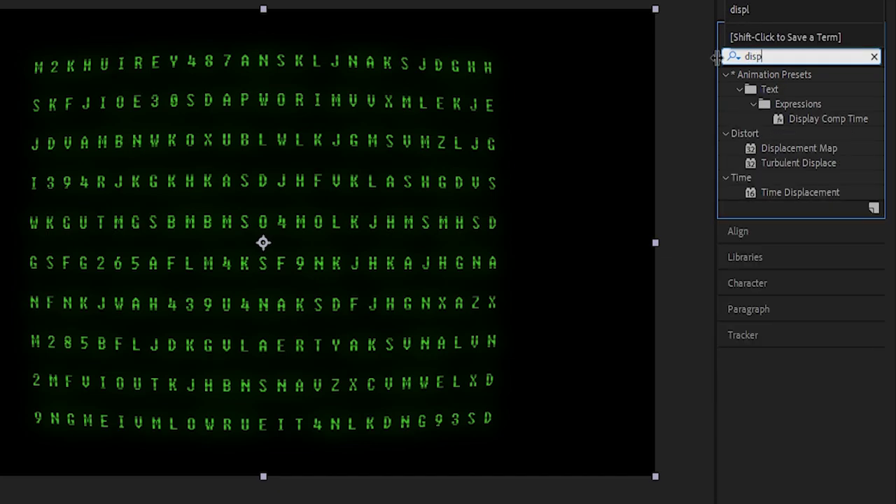
pyautogui.moveTo(796, 147); pyautogui.dragTo(0, 503)
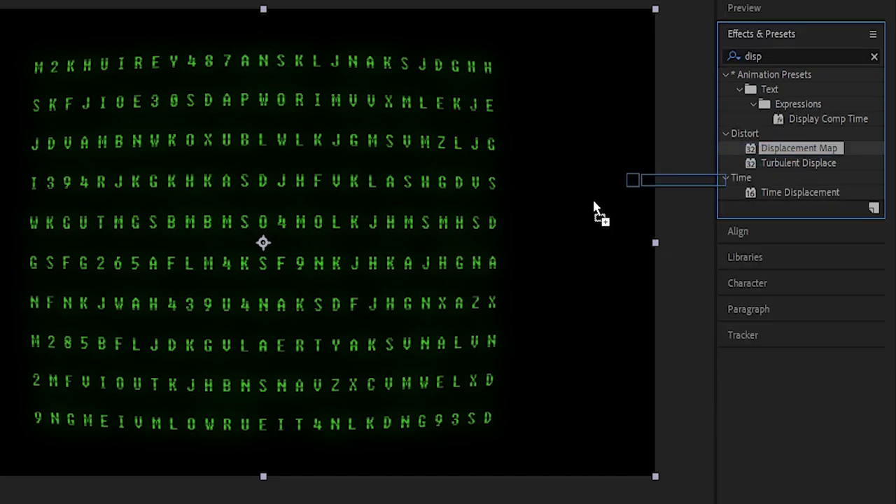
pyautogui.moveTo(167, 401); pyautogui.dragTo(99, 419)
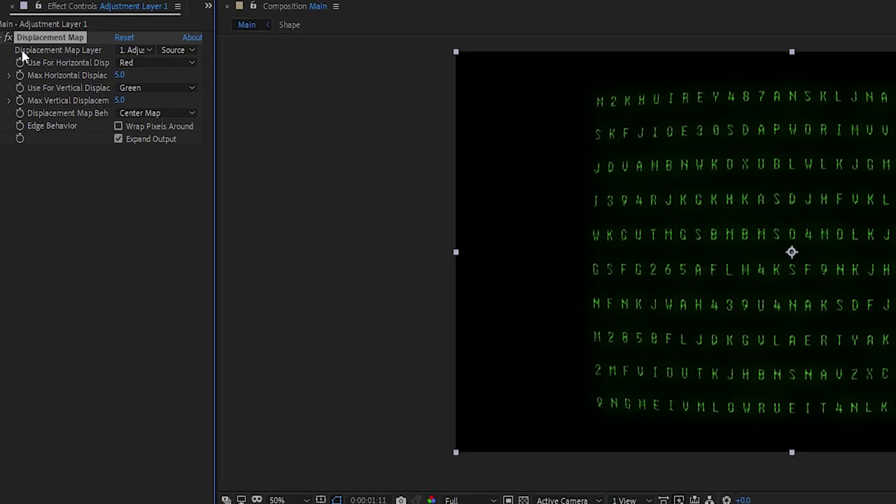
pyautogui.click(145, 51)
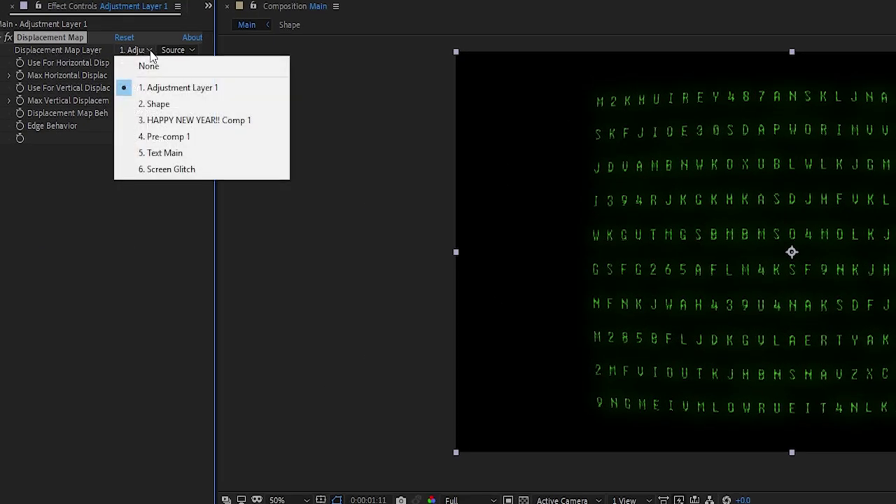
pyautogui.click(192, 171)
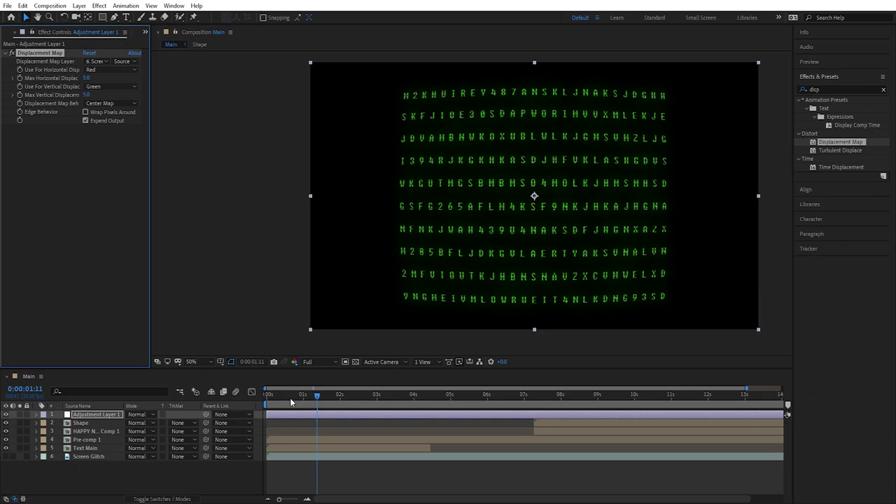
# Step: Set the Displacement Map's maximum horizontal displacement to 20 and maximum vertical displacement to 15
pyautogui.click(277, 403)
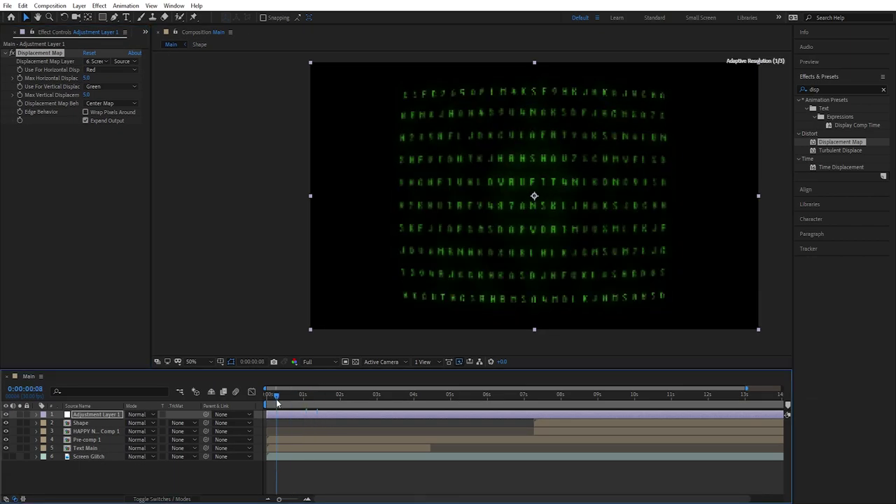
pyautogui.moveTo(277, 402); pyautogui.dragTo(330, 399)
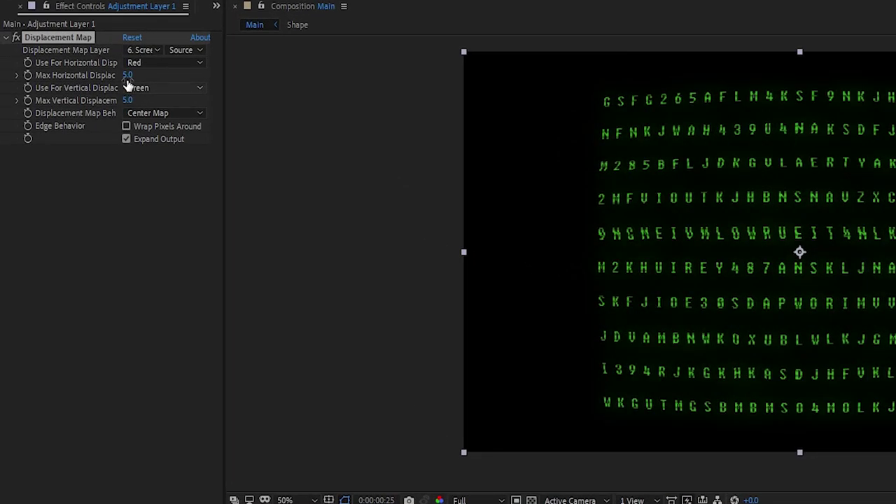
pyautogui.click(127, 75)
pyautogui.write('20')
pyautogui.press('Return')
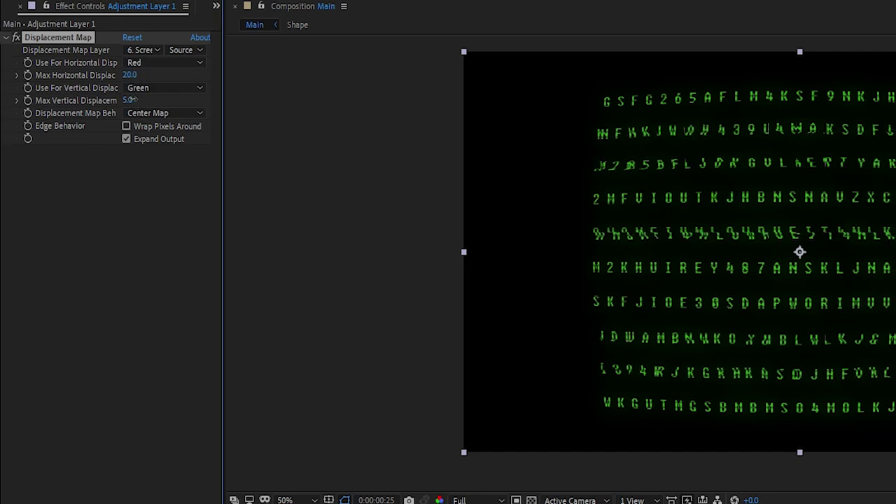
pyautogui.click(131, 101)
pyautogui.write('15')
pyautogui.press('Return')
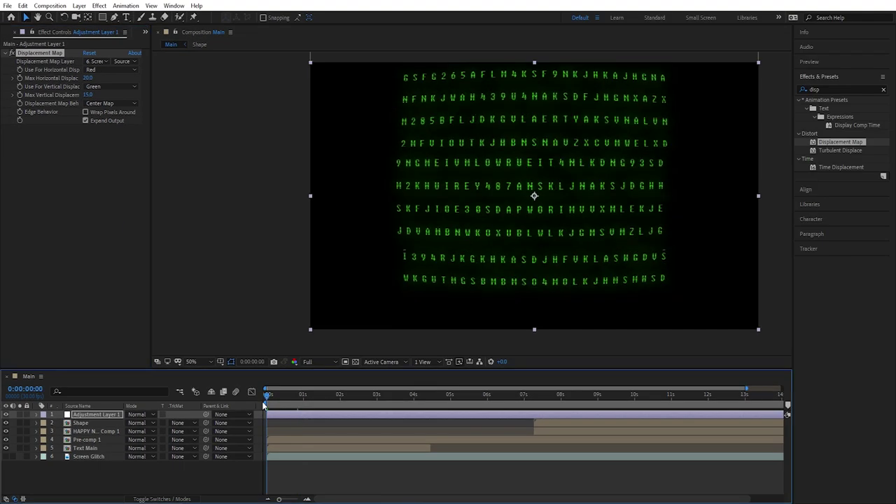
# Step: Split the adjustment layer at 0:00:00:13, remove the part after the cut and preview the opening glitch
pyautogui.moveTo(265, 405); pyautogui.dragTo(283, 397)
pyautogui.click(286, 416)
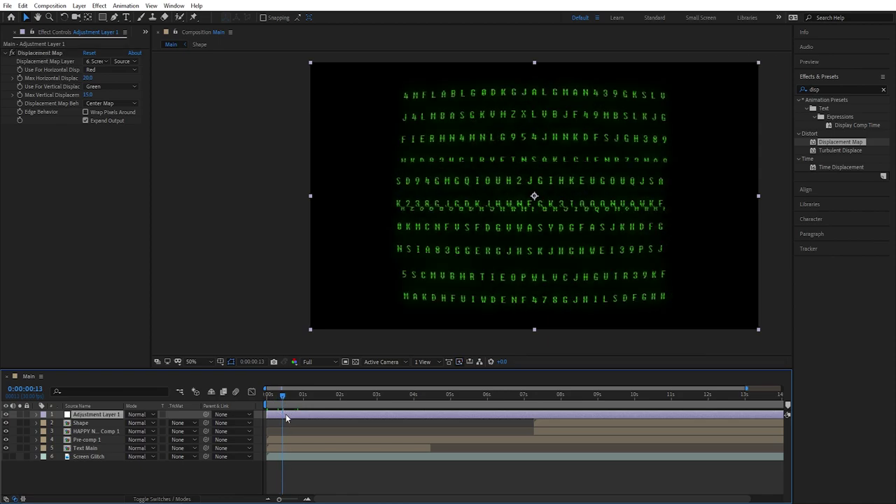
pyautogui.hotkey('ctrl', 'd')
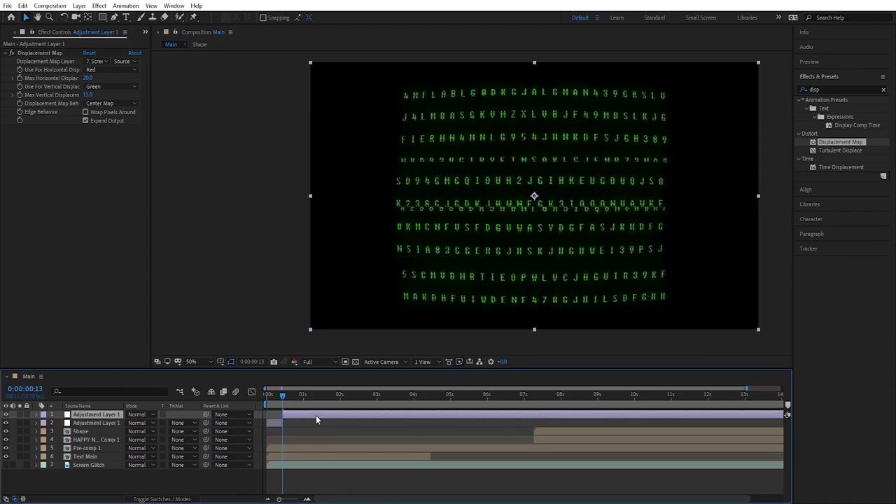
pyautogui.press('space')
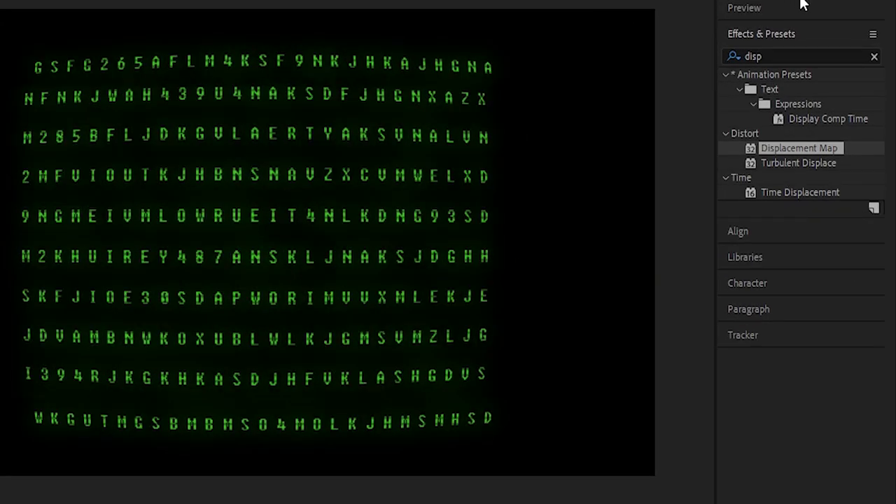
# Step: Find the Directional Blur effect and apply it to the adjustment layer beneath Displacement Map
pyautogui.click(776, 56)
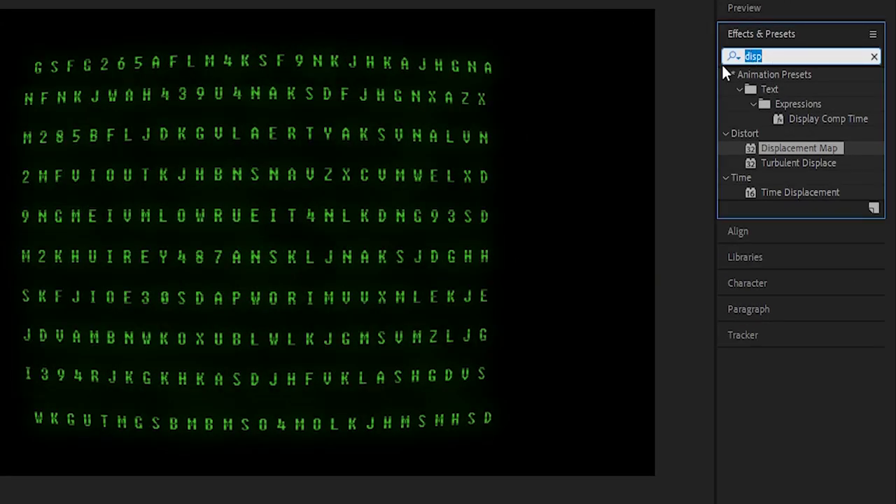
pyautogui.write('dir')
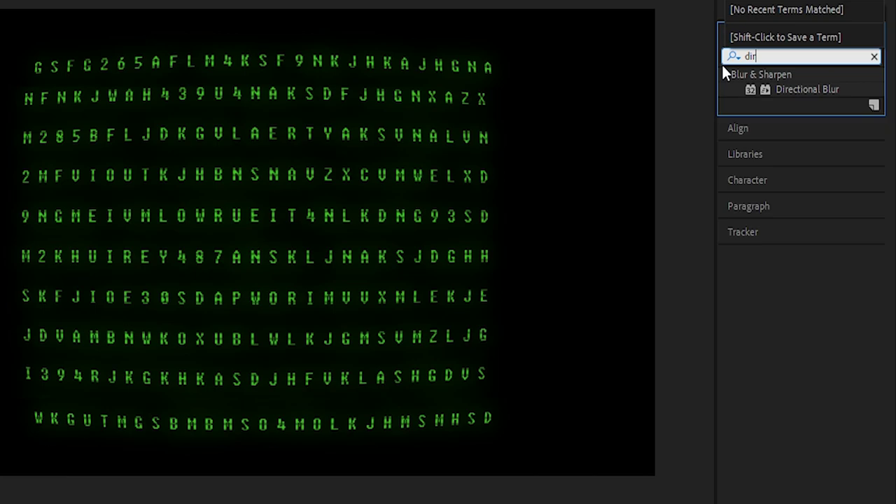
pyautogui.click(805, 89)
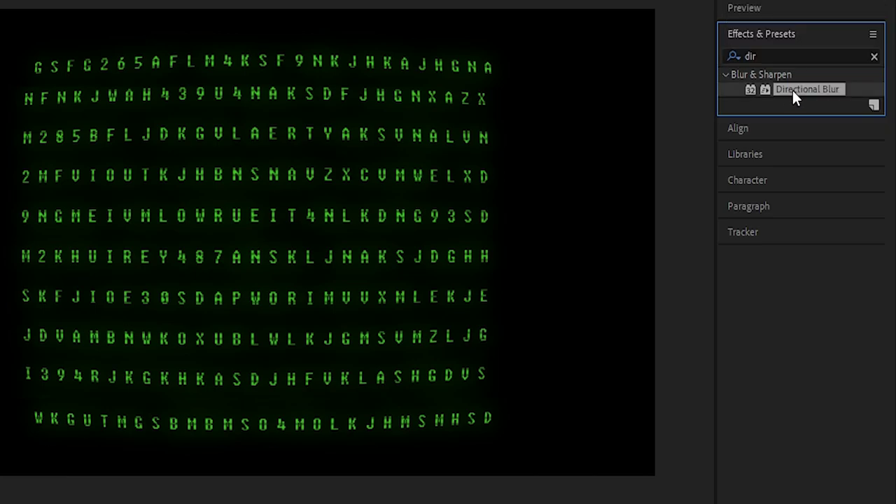
pyautogui.moveTo(160, 362); pyautogui.dragTo(91, 150)
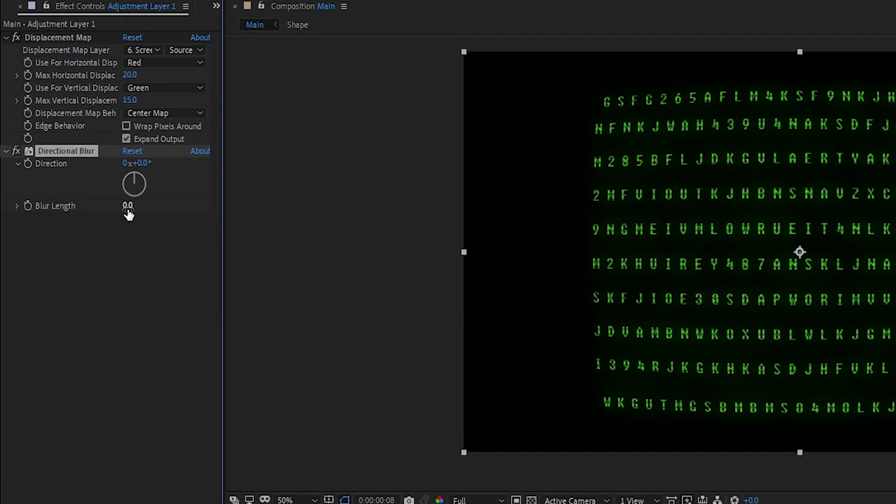
# Step: Set the Directional Blur's blur length to 10 and rotate its direction to 92°
pyautogui.click(86, 165)
pyautogui.write('10')
pyautogui.press('Return')
pyautogui.moveTo(133, 187); pyautogui.dragTo(159, 182)
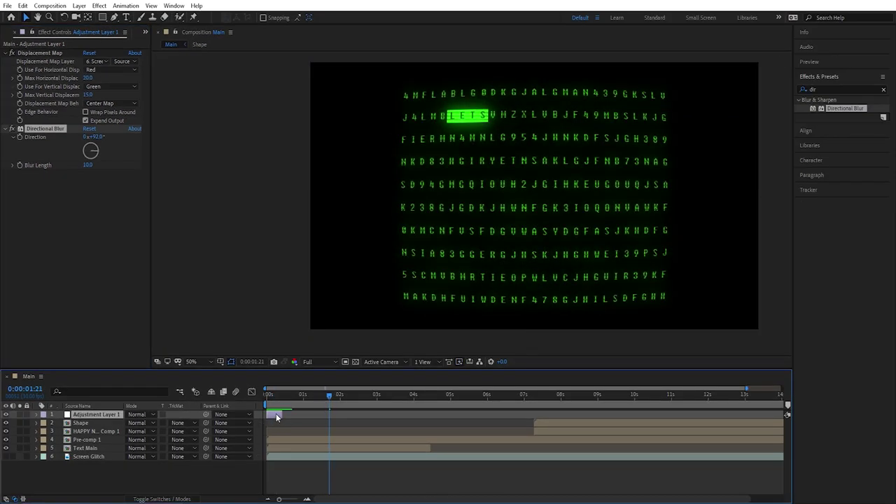
# Step: Duplicate the short adjustment layer twice, placing copies at about 2 and 4 seconds, and check the glitches
pyautogui.click(277, 416)
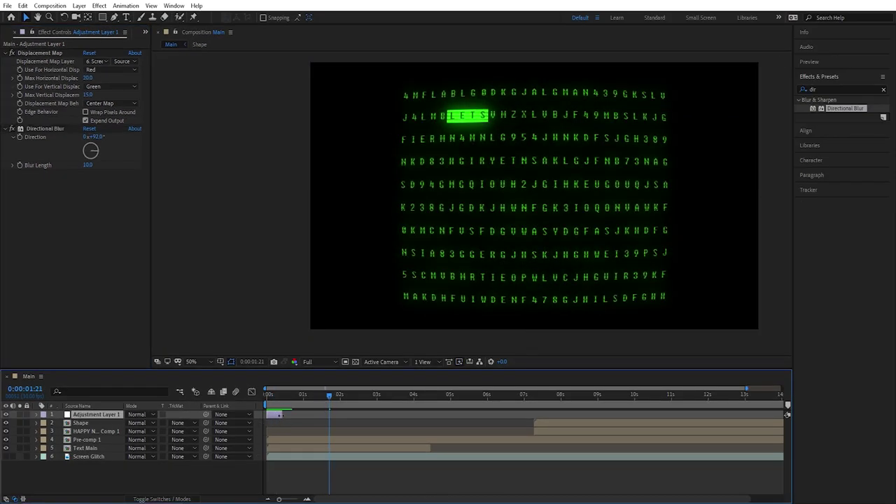
pyautogui.hotkey('ctrl', 'd')
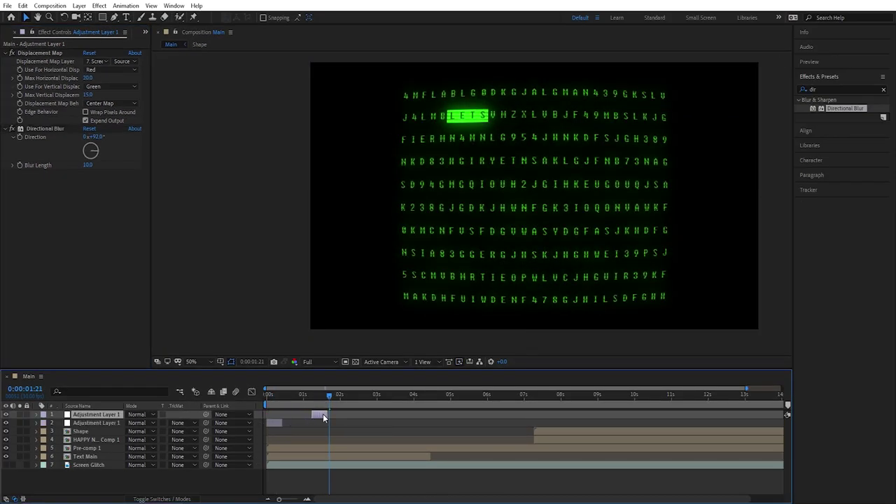
pyautogui.moveTo(323, 414); pyautogui.dragTo(416, 397)
pyautogui.hotkey('ctrl', 'd')
pyautogui.press('[')
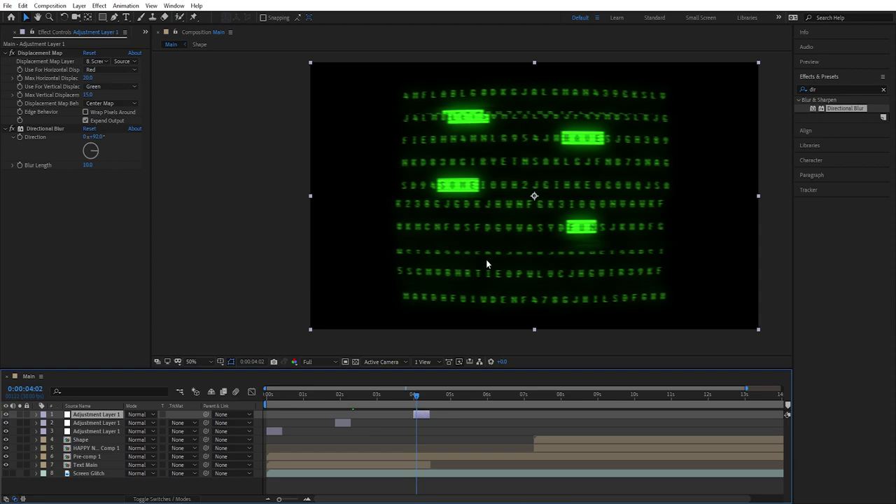
pyautogui.moveTo(416, 397); pyautogui.dragTo(432, 399)
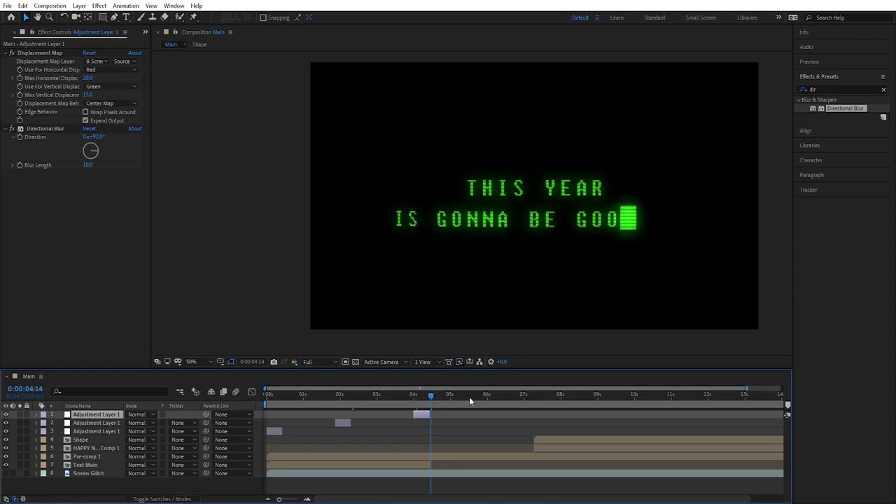
pyautogui.moveTo(431, 400); pyautogui.dragTo(344, 399)
# Step: Add the TV Static footage beneath the adjustment layers and scale it to 327% to cover the frame
pyautogui.click(8, 35)
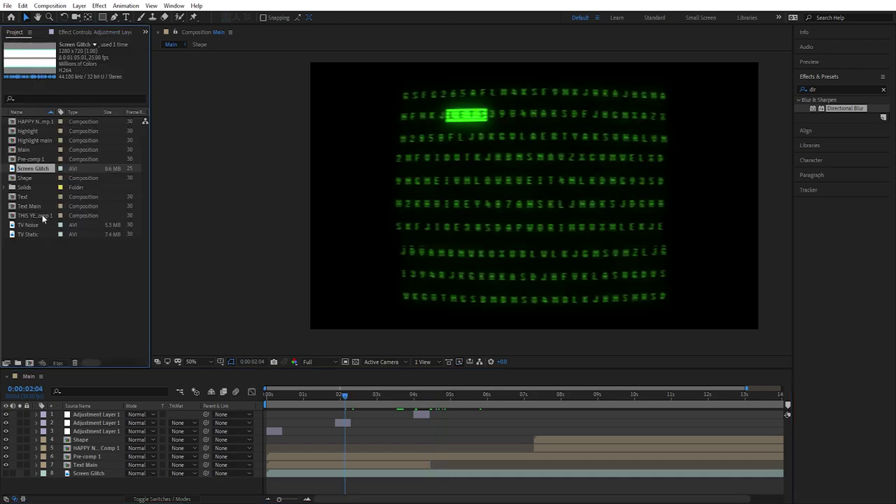
pyautogui.moveTo(28, 234); pyautogui.dragTo(252, 447)
pyautogui.press('s')
# Step: Cut TV Static at 0:00:00:17, delete the part before the cut and move the remainder to the composition start
pyautogui.click(280, 396)
pyautogui.scroll(3, 285, 402)
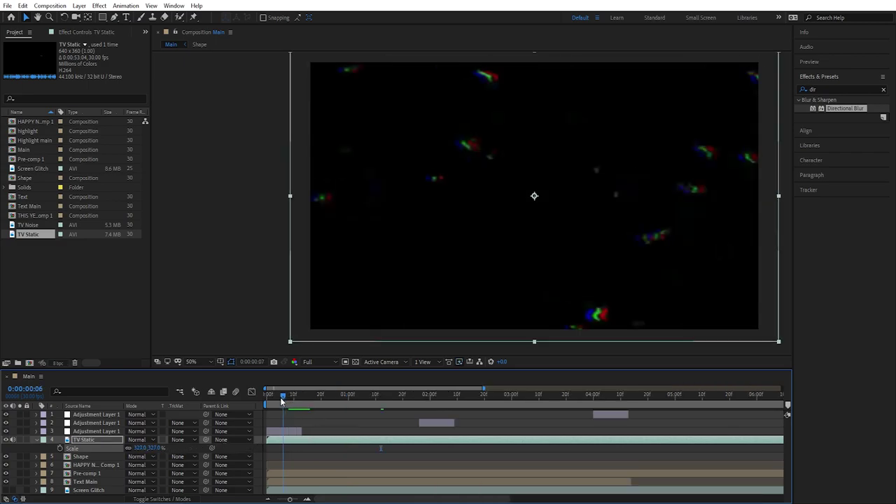
pyautogui.moveTo(284, 403); pyautogui.dragTo(313, 406)
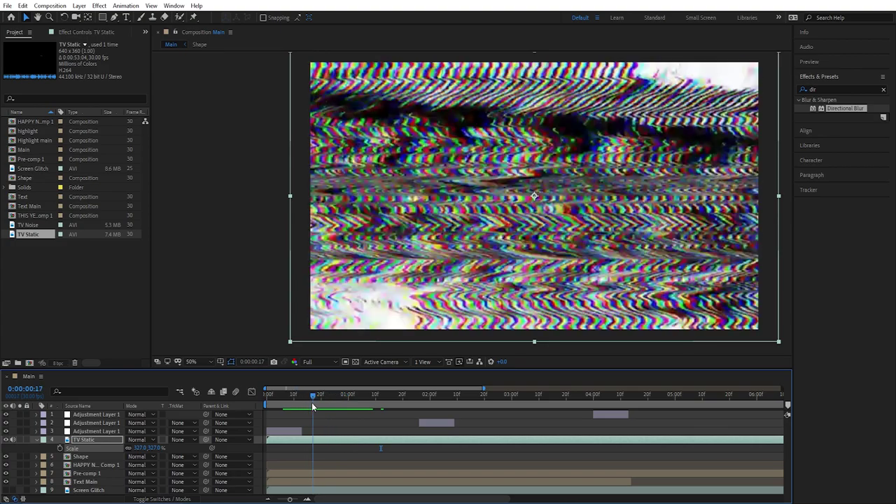
pyautogui.hotkey('ctrl', 'shift', 'd')
pyautogui.click(294, 447)
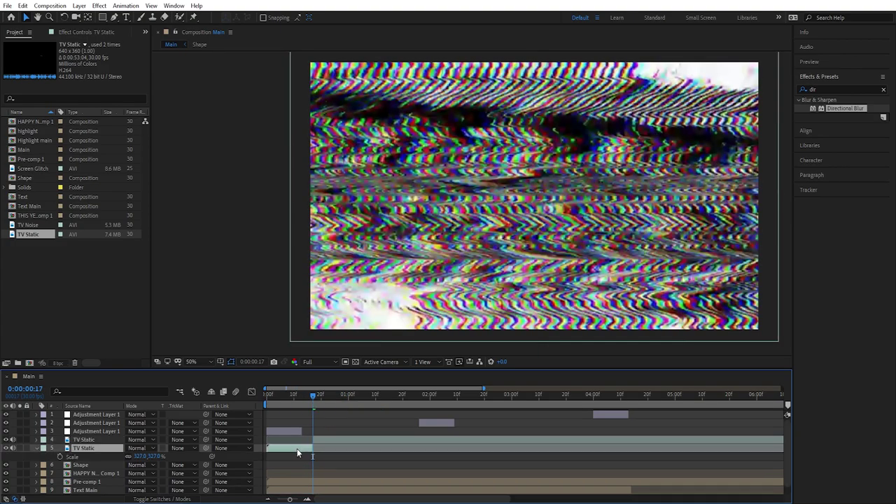
pyautogui.press('Delete')
pyautogui.moveTo(341, 440); pyautogui.dragTo(295, 442)
# Step: Split the TV Static layer at 0:00:00:03, leaving a three-frame burst at the composition start
pyautogui.click(264, 396)
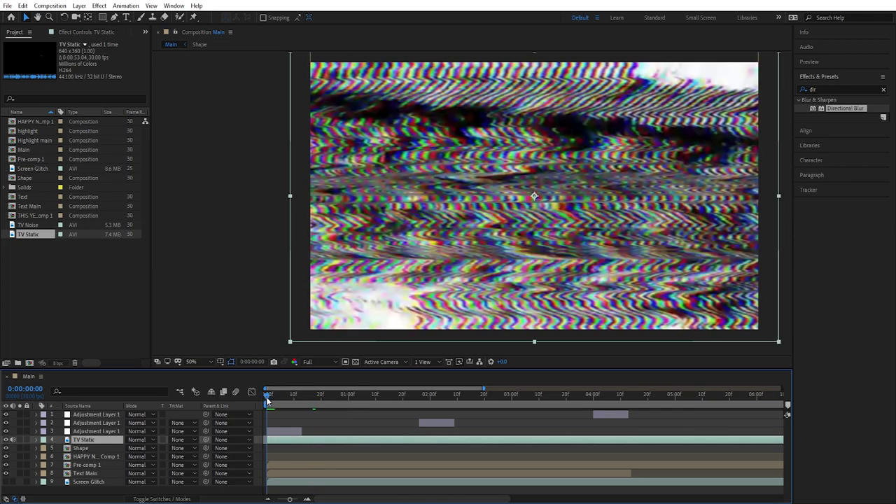
pyautogui.press('pagedown')
pyautogui.press('pagedown')
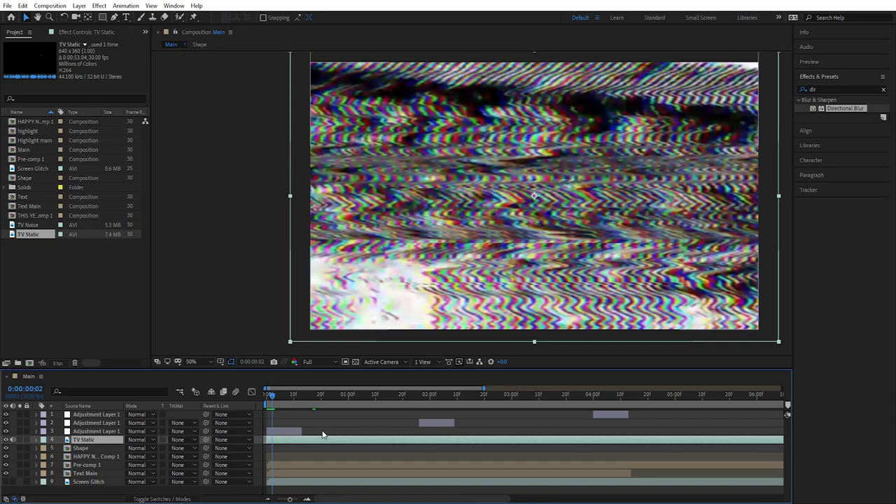
pyautogui.press('pagedown')
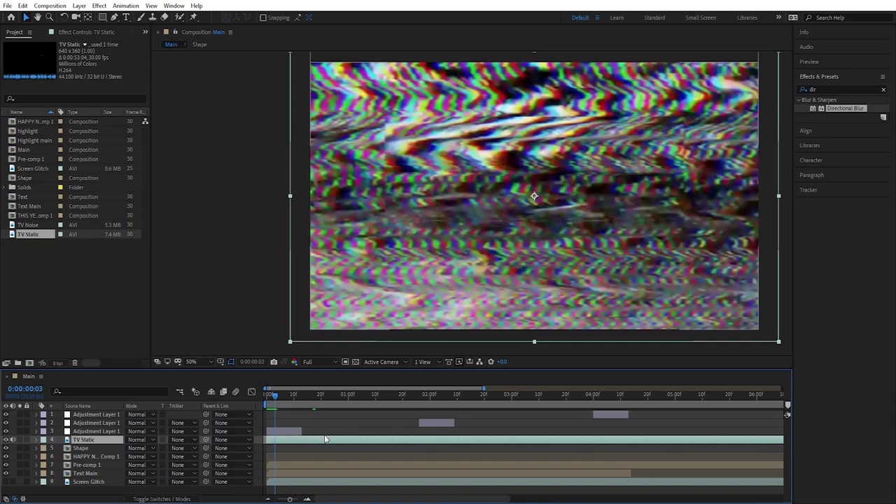
pyautogui.hotkey('ctrl', 'shift', 'd')
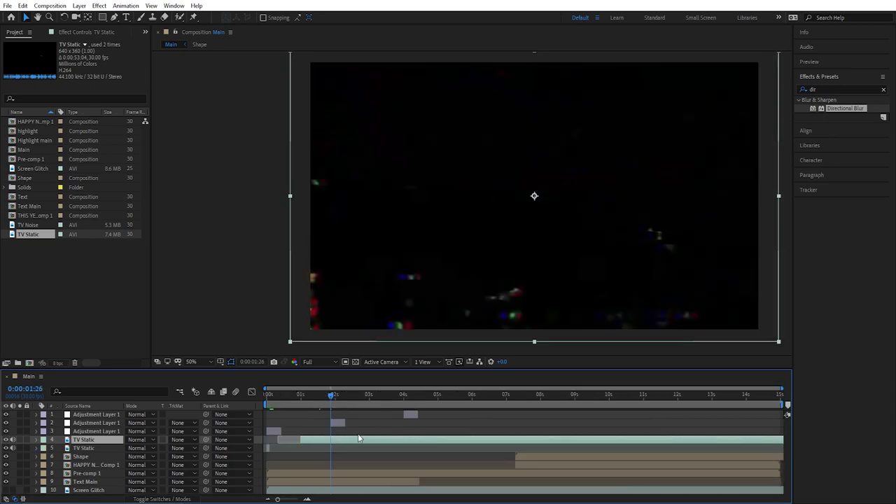
# Step: Split the long TV Static layer at 0:00:01:26 and delete the section before the cut
pyautogui.hotkey('ctrl', 'shift', 'd')
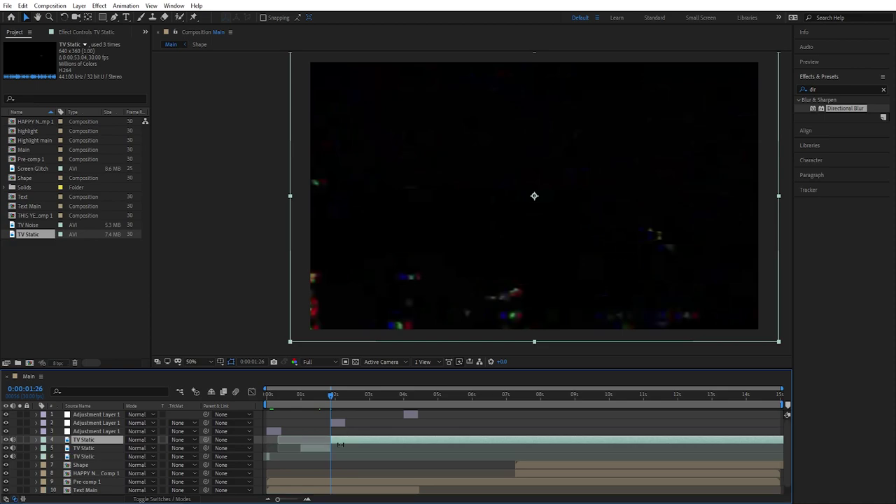
pyautogui.click(322, 449)
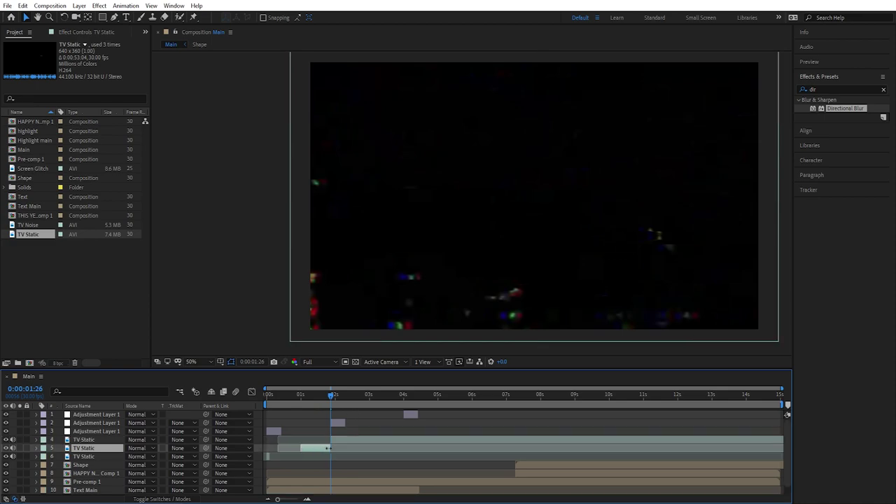
pyautogui.press('Delete')
# Step: Split TV Static at 0:00:02:09 and trim the remainder to bursts beneath the adjustment layers at about 2 and 4 seconds
pyautogui.click(343, 399)
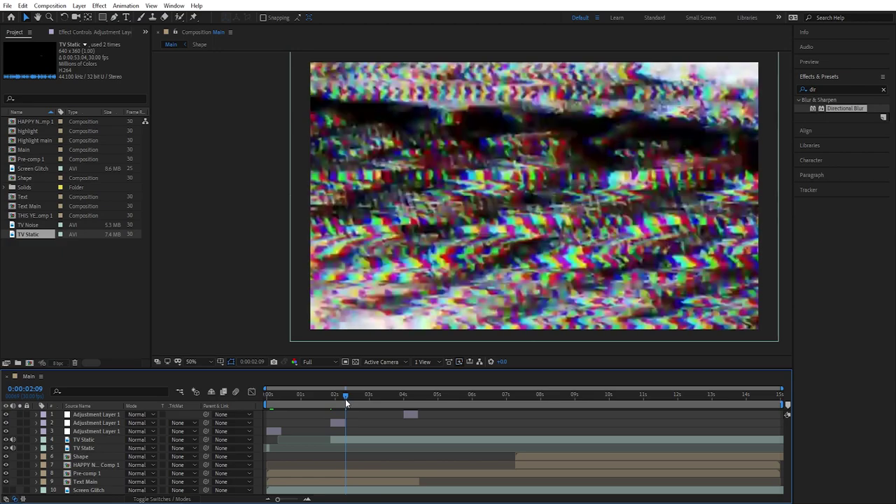
pyautogui.keyDown('ctrl'); pyautogui.click(354, 436); pyautogui.keyUp('ctrl')
pyautogui.hotkey('ctrl', 'shift', 'd')
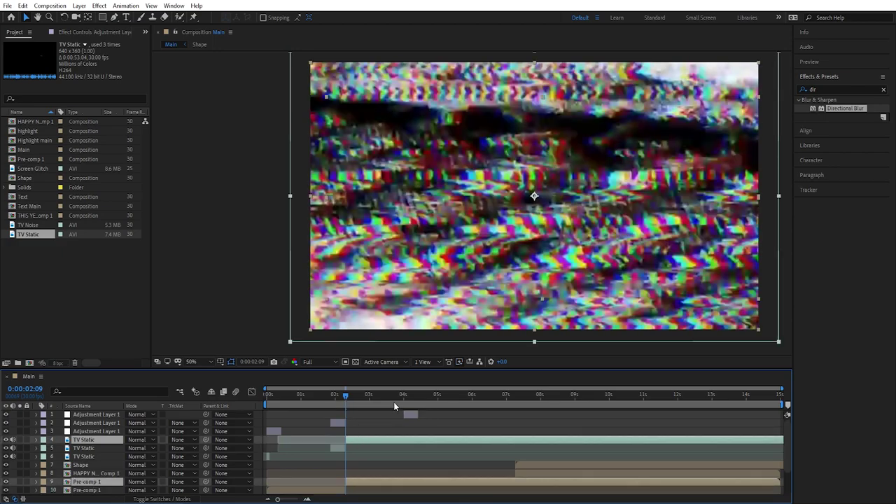
pyautogui.click(340, 397)
# Step: Set the TV Static burst at about 2 seconds to Overlay blending with 45% opacity
pyautogui.click(339, 447)
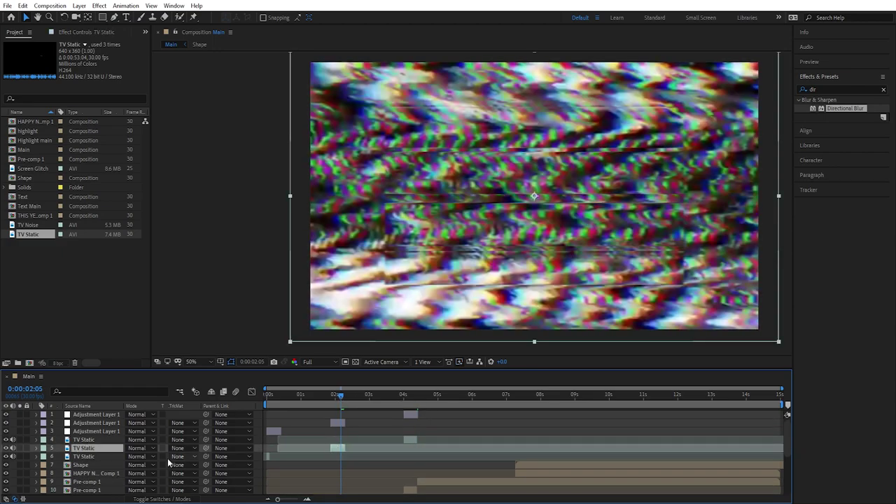
pyautogui.click(140, 448)
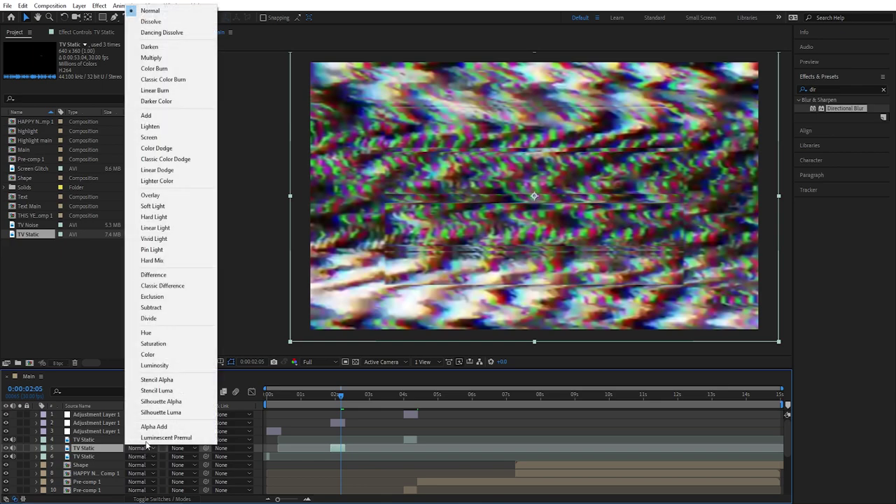
pyautogui.click(150, 195)
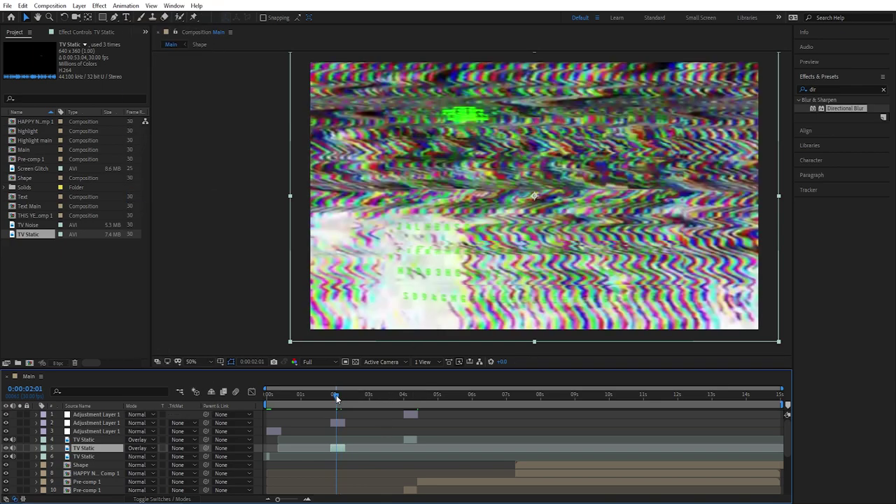
pyautogui.press('t')
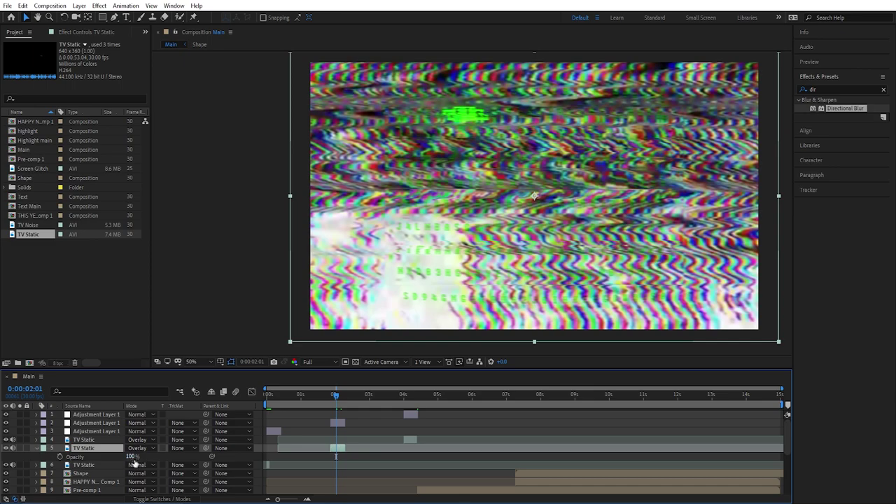
pyautogui.moveTo(133, 457)
pyautogui.mouseDown()
pyautogui.moveTo(107, 457)
pyautogui.moveTo(123, 458)
pyautogui.mouseUp()
pyautogui.click(131, 456)
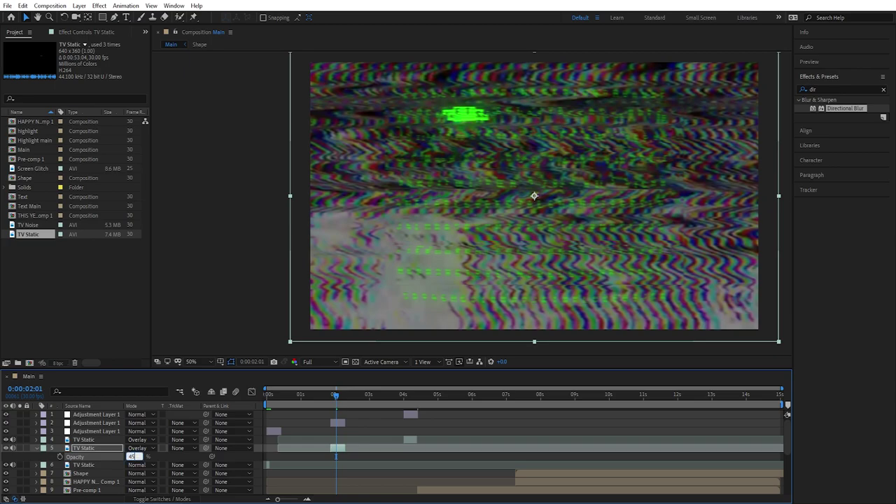
pyautogui.press('Return')
# Step: Change the 2-second TV Static burst to Screen blending and set its opacity to 25%
pyautogui.moveTo(331, 397)
pyautogui.mouseDown()
pyautogui.moveTo(320, 396)
pyautogui.moveTo(338, 397)
pyautogui.mouseUp()
pyautogui.click(150, 448)
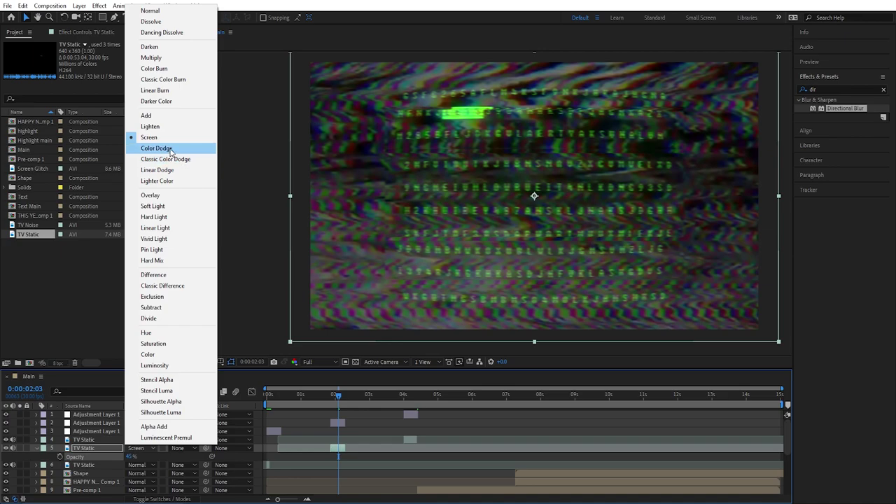
pyautogui.click(151, 137)
pyautogui.moveTo(341, 403)
pyautogui.mouseDown()
pyautogui.moveTo(329, 399)
pyautogui.moveTo(388, 405)
pyautogui.moveTo(338, 397)
pyautogui.mouseUp()
pyautogui.click(130, 457)
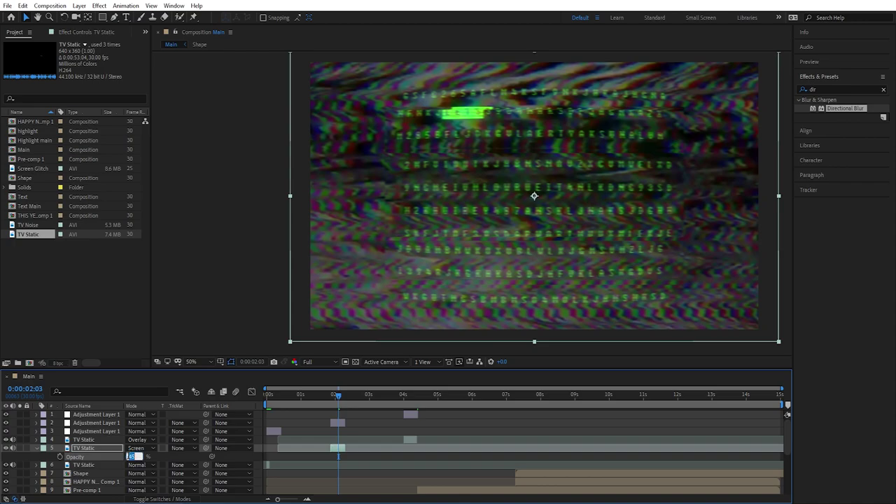
pyautogui.write('25')
pyautogui.press('Return')
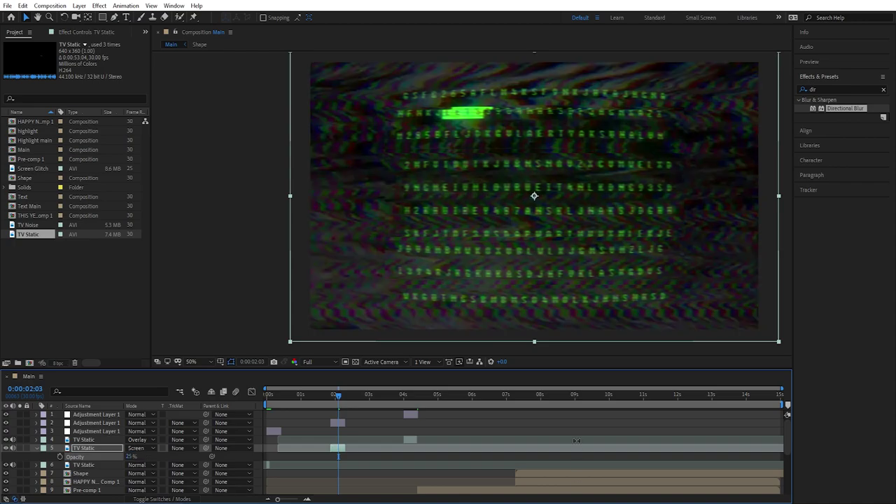
# Step: Set the TV Static burst at about 4 seconds to Screen blending with 25% opacity
pyautogui.click(411, 406)
pyautogui.click(411, 440)
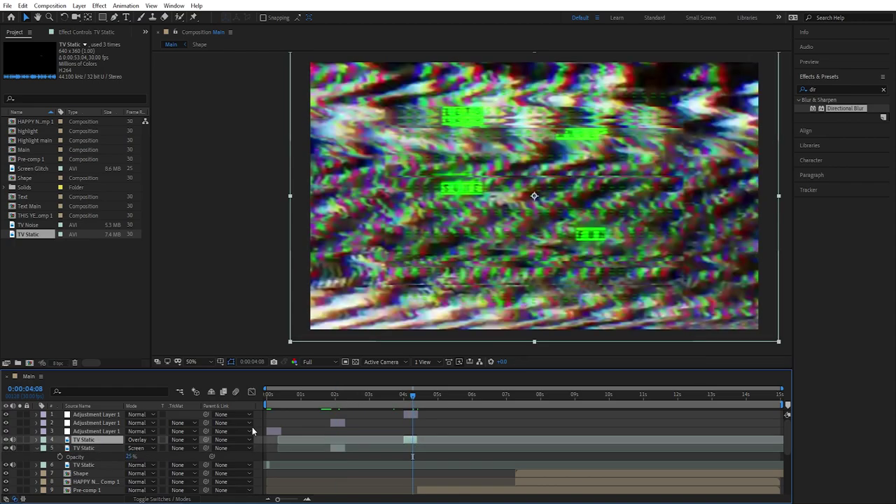
pyautogui.click(140, 440)
pyautogui.click(162, 136)
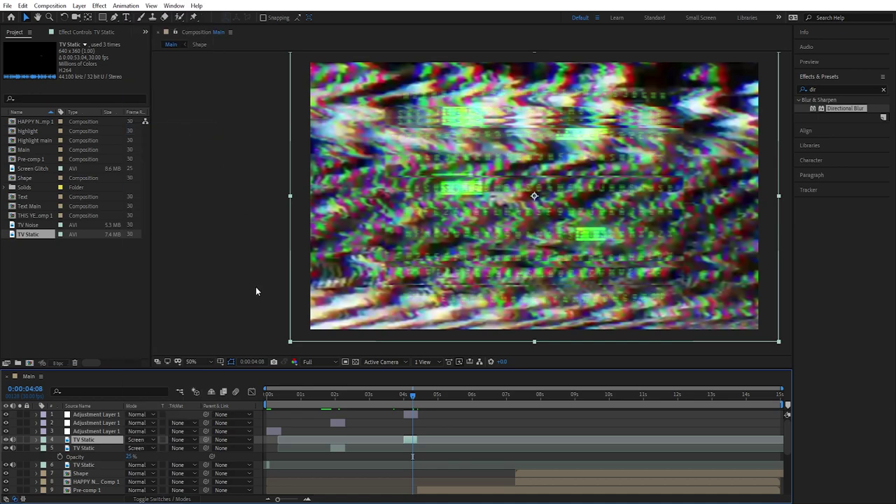
pyautogui.press('t')
pyautogui.click(132, 448)
pyautogui.write('25')
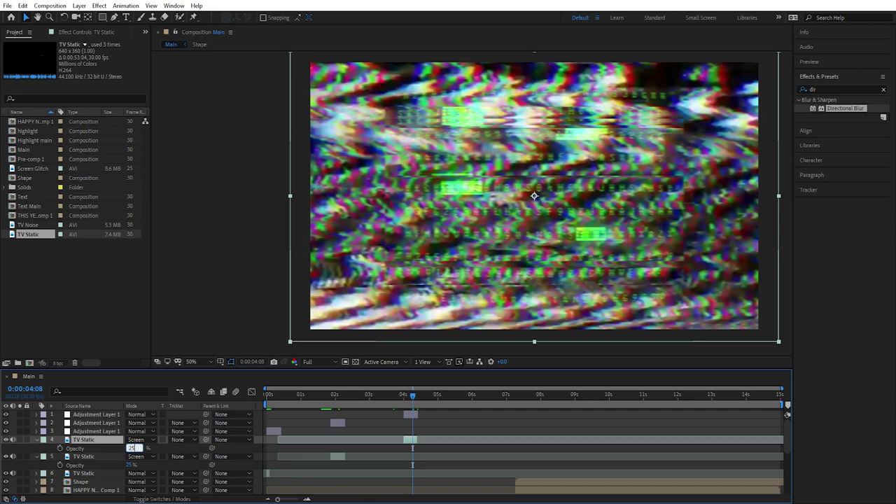
pyautogui.press('Return')
# Step: Duplicate the 2-second TV Static burst, move the copy to start at 0:00:01:00 and shorten it to a few frames
pyautogui.click(335, 456)
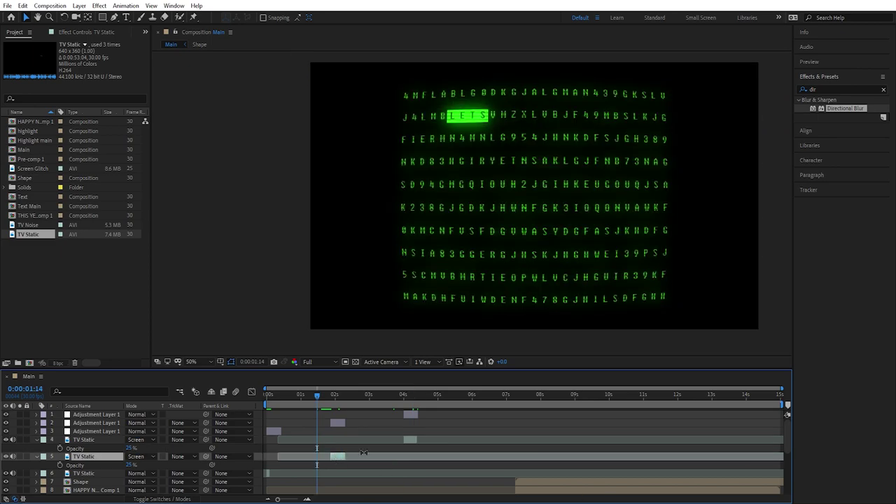
pyautogui.hotkey('ctrl', 'd')
pyautogui.moveTo(338, 457); pyautogui.dragTo(308, 457)
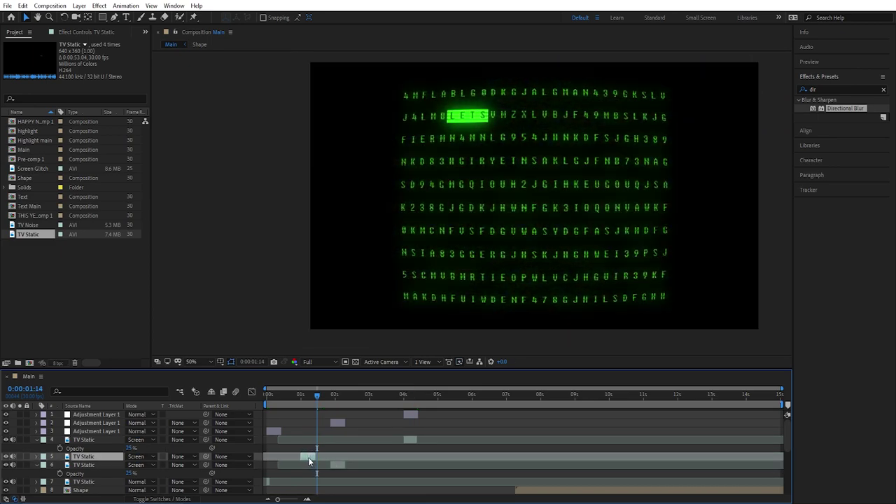
pyautogui.press('i')
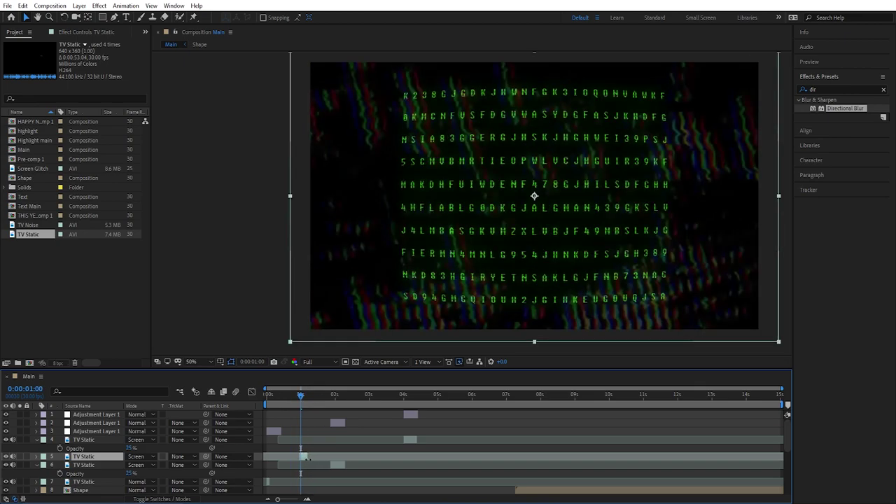
# Step: Duplicate the shortened TV Static burst and place the copy at about 3.2 seconds
pyautogui.hotkey('ctrl', 'd')
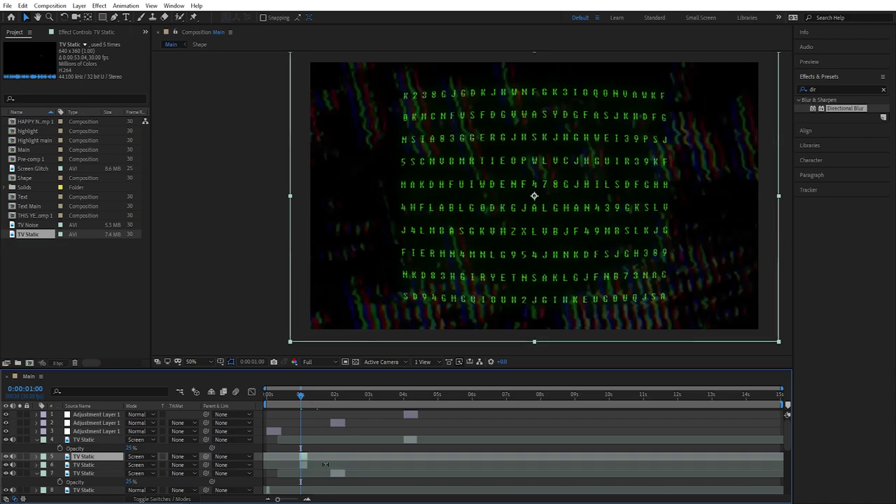
pyautogui.moveTo(352, 457); pyautogui.dragTo(382, 457)
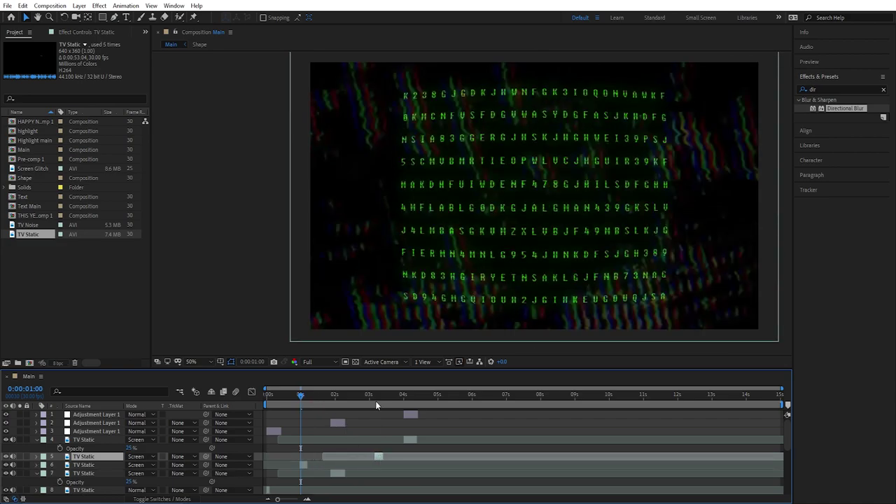
pyautogui.moveTo(375, 401); pyautogui.dragTo(456, 423)
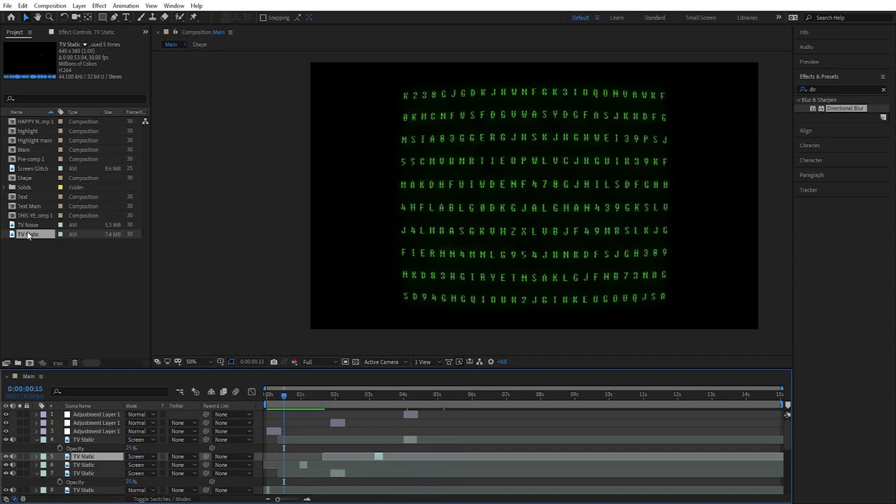
# Step: Add the TV Noise footage to the composition, scale it to 306% and set its blending mode to Screen
pyautogui.moveTo(29, 225); pyautogui.dragTo(236, 447)
pyautogui.press('s')
pyautogui.press('Return')
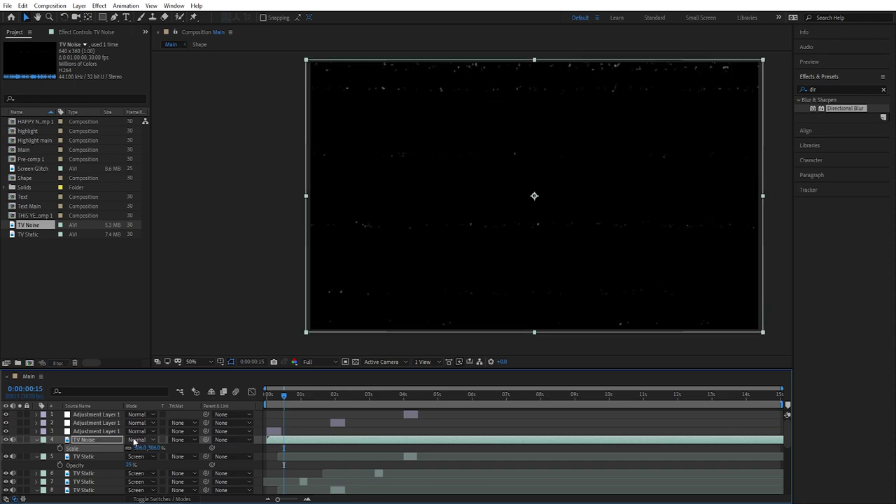
pyautogui.click(135, 441)
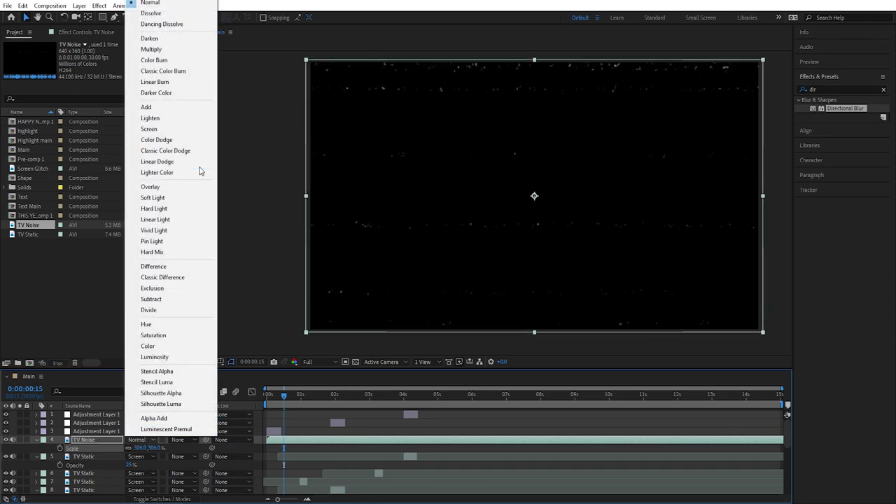
pyautogui.click(173, 131)
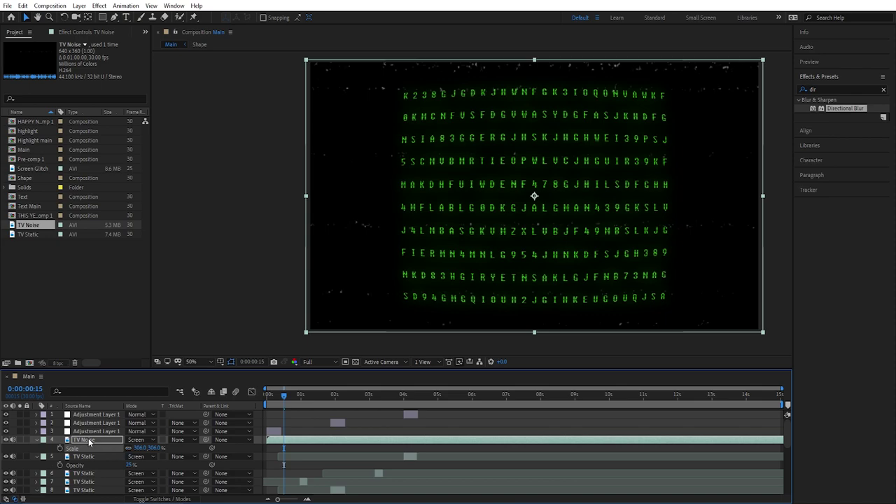
# Step: Move TV Noise below all the TV Static layers and set its opacity to 80%
pyautogui.moveTo(90, 441); pyautogui.dragTo(98, 486)
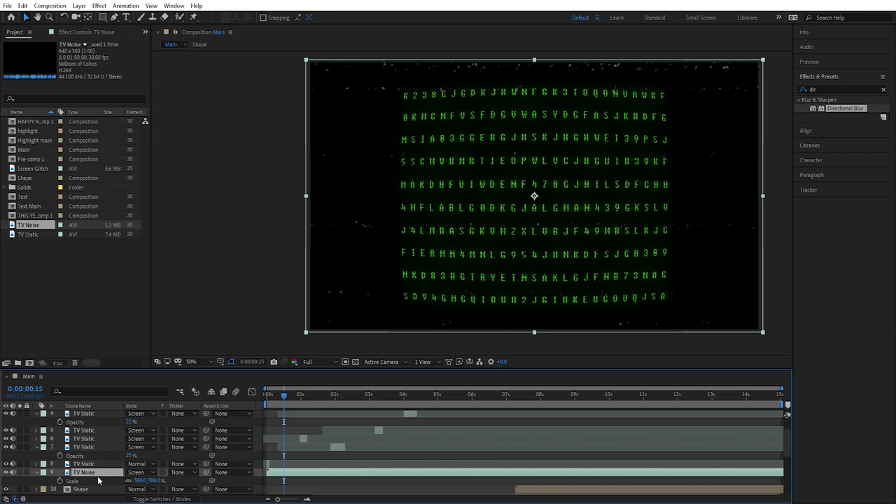
pyautogui.press('t')
pyautogui.click(133, 481)
pyautogui.write('80')
pyautogui.press('Return')
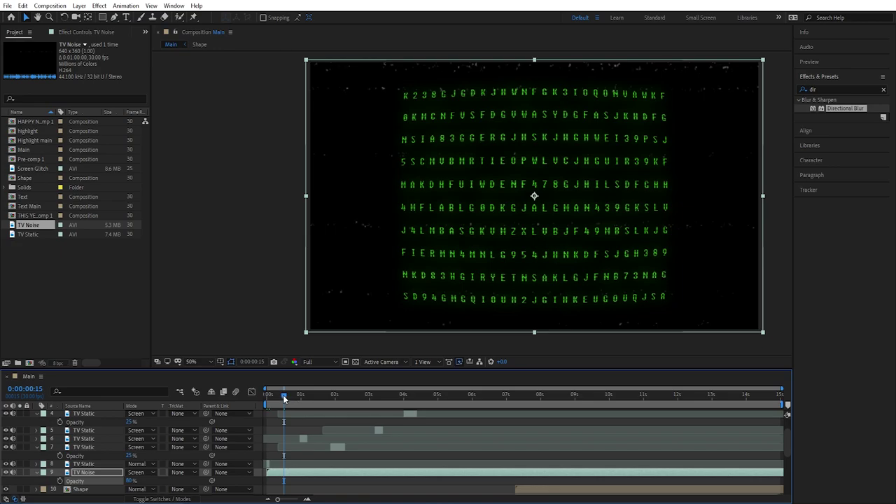
# Step: Play the composition from the start and examine the static bursts, noise and HAPPY NEW YEAR reveal
pyautogui.moveTo(284, 397); pyautogui.dragTo(257, 395)
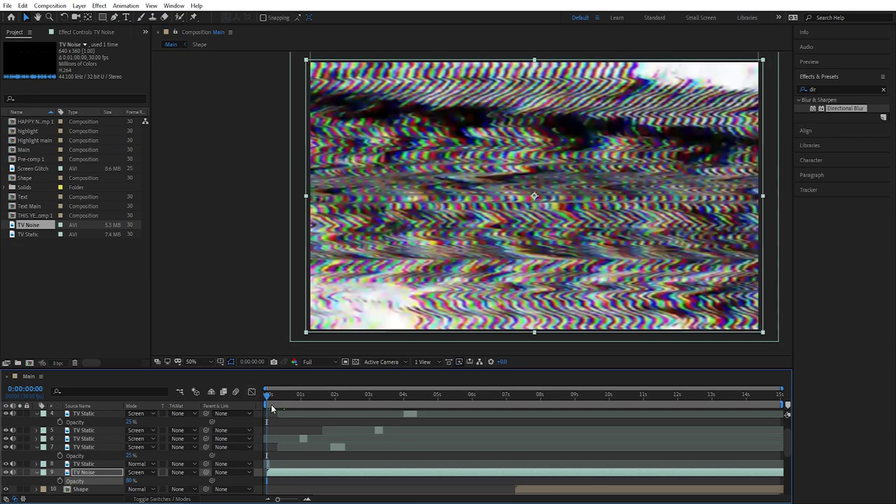
pyautogui.scroll(2, 271, 404)
pyautogui.press('space')
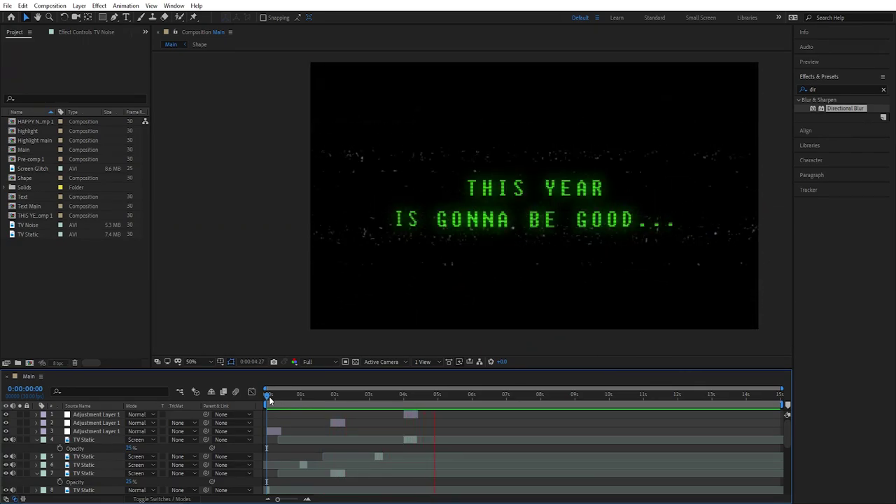
pyautogui.click(514, 397)
pyautogui.moveTo(515, 398); pyautogui.dragTo(537, 397)
# Step: Enable motion blur for the composition and show the Switches column in the timeline
pyautogui.click(392, 440)
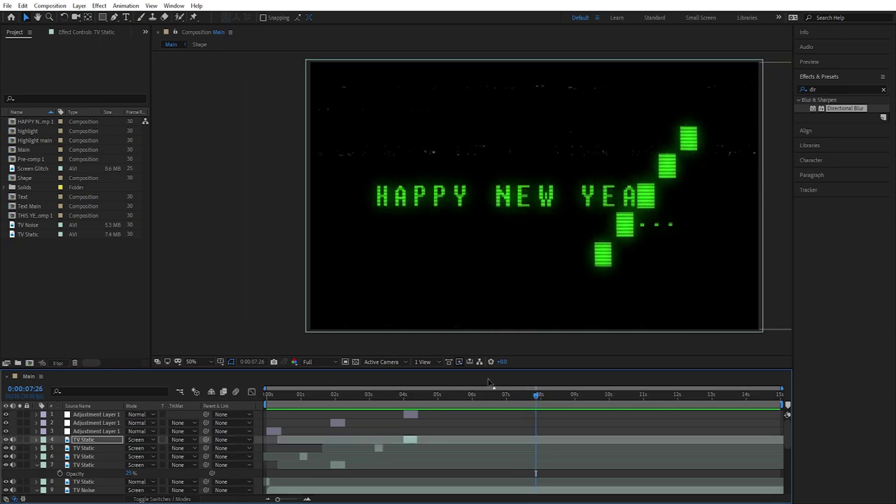
pyautogui.click(235, 393)
pyautogui.rightClick(116, 406)
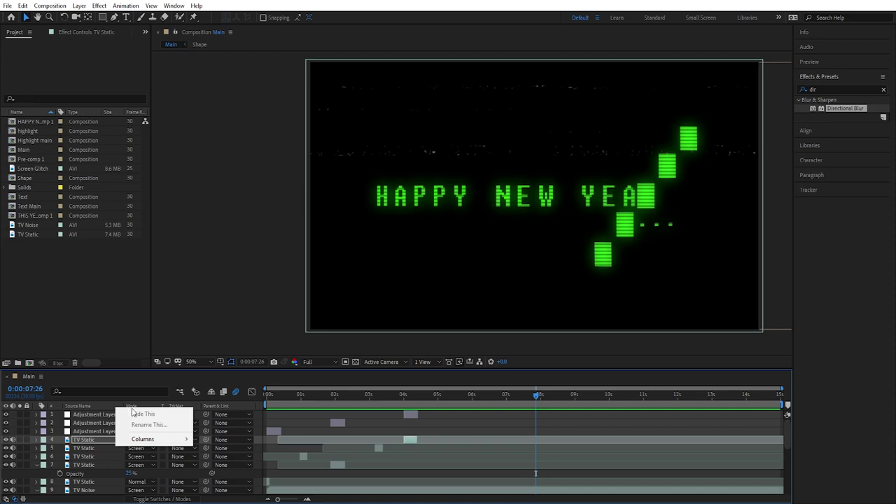
pyautogui.moveTo(148, 441)
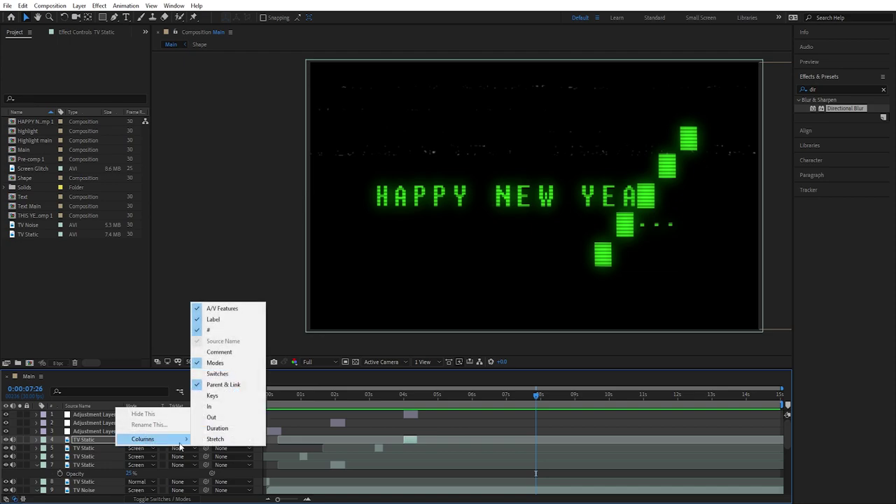
pyautogui.click(217, 374)
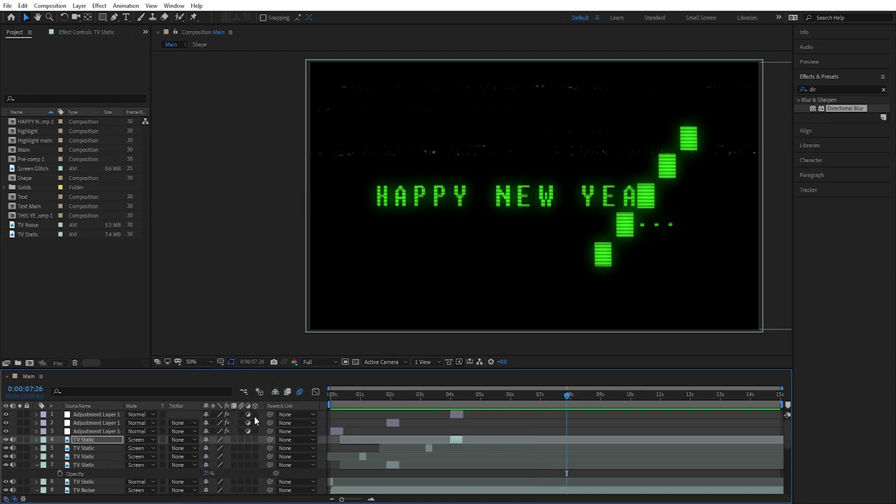
# Step: Switch on motion blur for the layers in the Main composition and check the frame at 0:00:04:29
pyautogui.moveTo(242, 415); pyautogui.dragTo(239, 439)
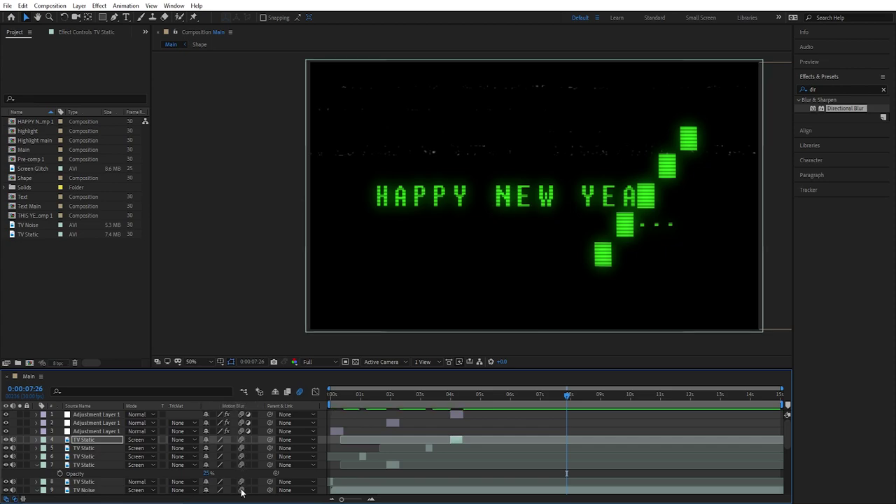
pyautogui.scroll(-5, 257, 479)
pyautogui.scroll(5, 257, 479)
pyautogui.click(479, 396)
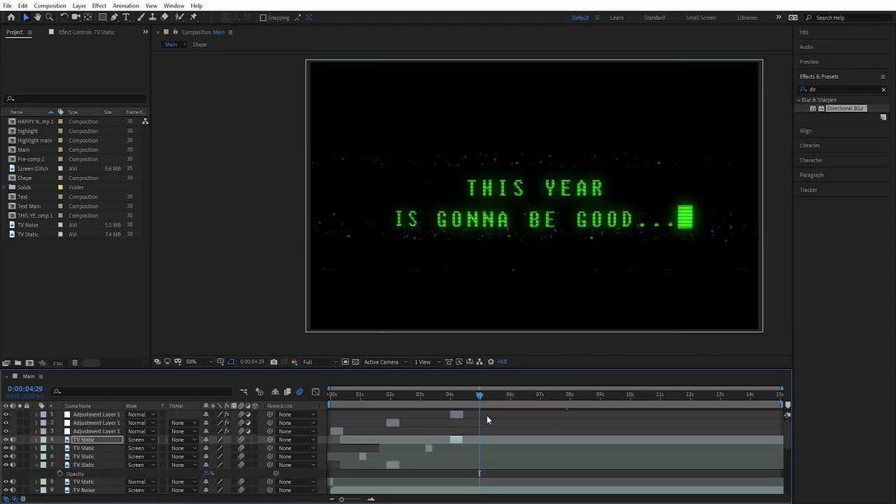